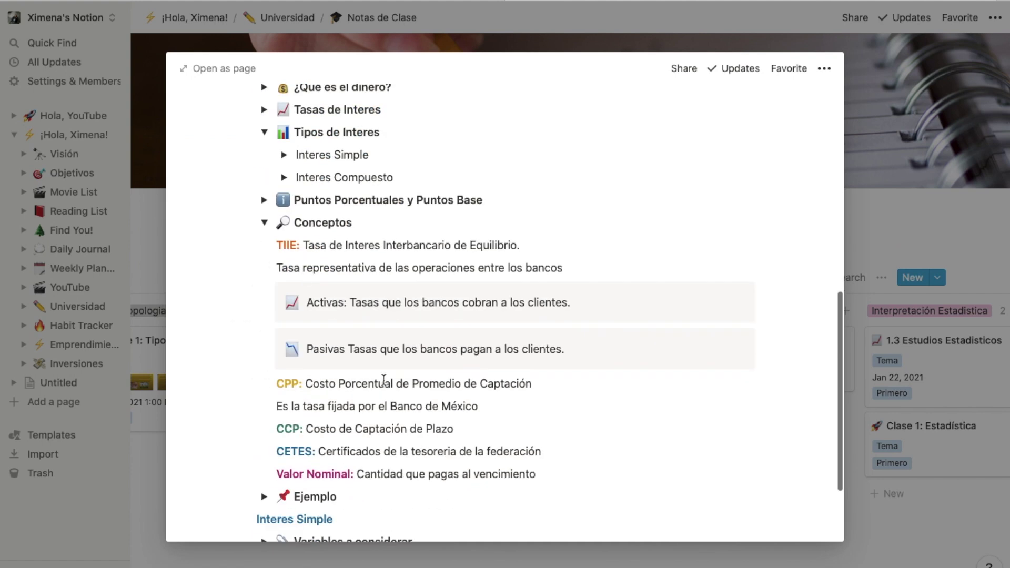
# Close the open class note and look over the Objetivos, YouTube and Reading List pages
pyautogui.click(417, 566)
pyautogui.click(62, 176)
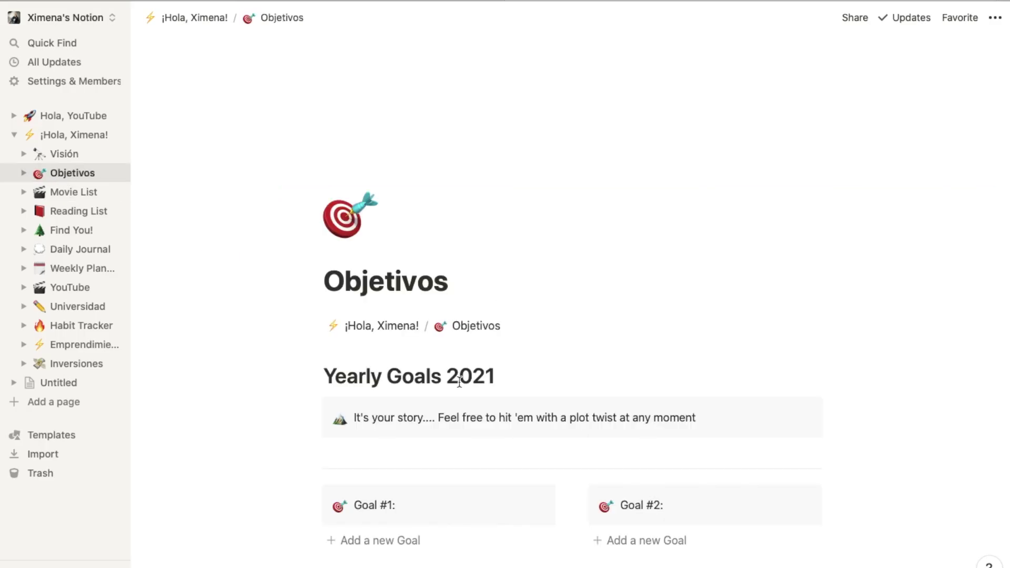
pyautogui.scroll(-10, 460, 382)
pyautogui.scroll(10, 268, 263)
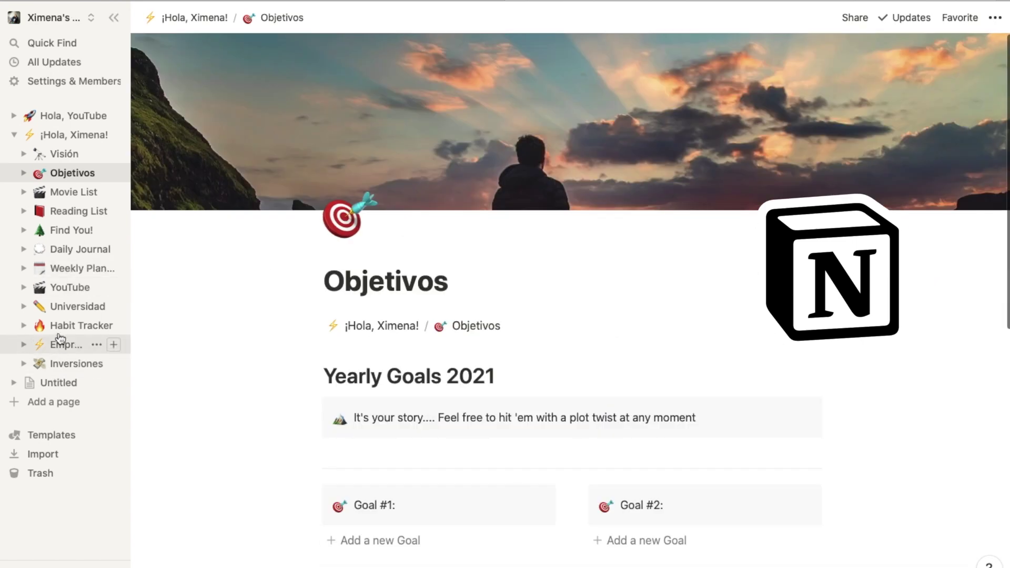
pyautogui.click(66, 288)
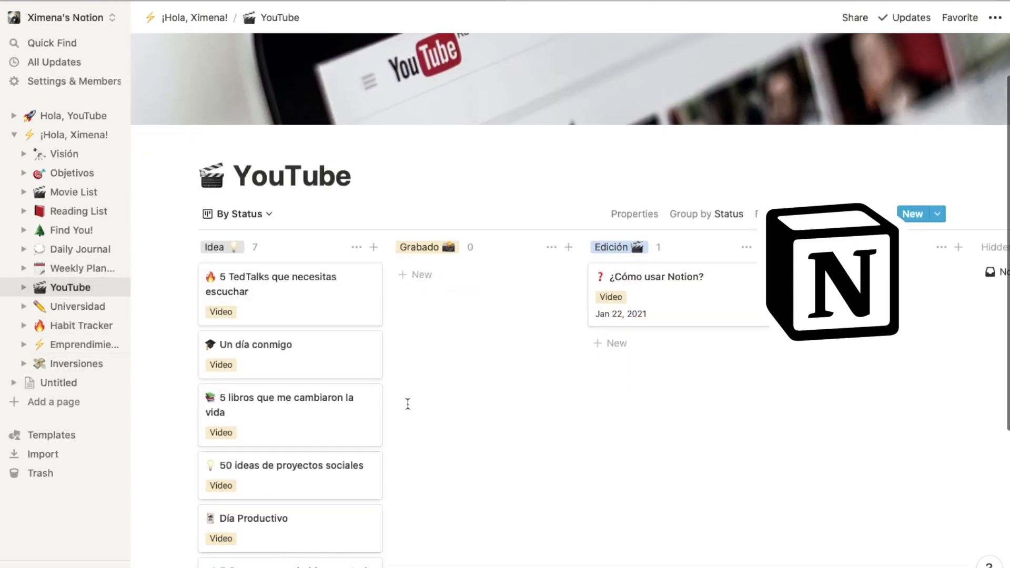
pyautogui.click(79, 211)
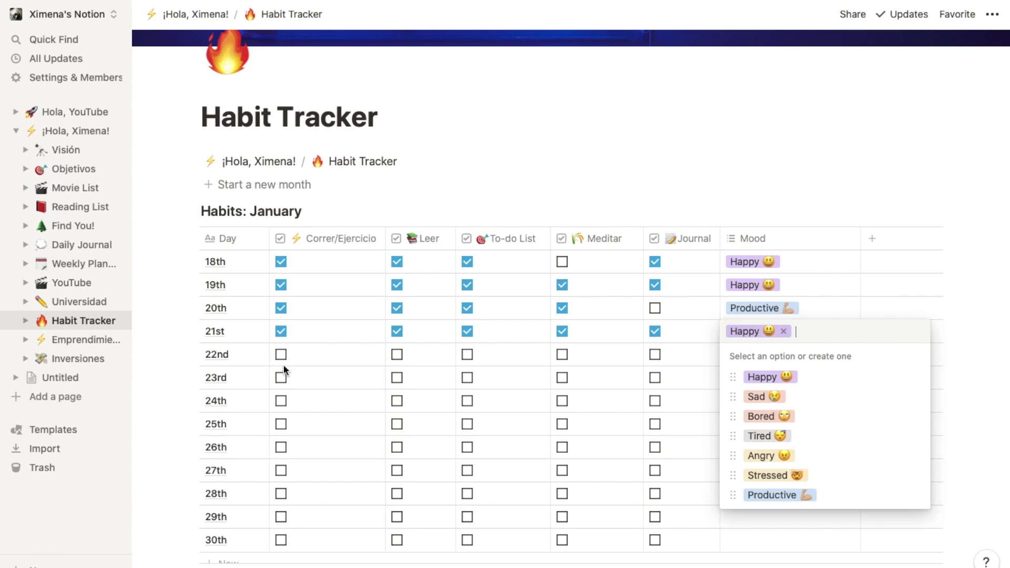
# Close the Mood options and mark the Correr/Ejercicio habit as done for the 22nd
pyautogui.click(279, 355)
pyautogui.click(280, 354)
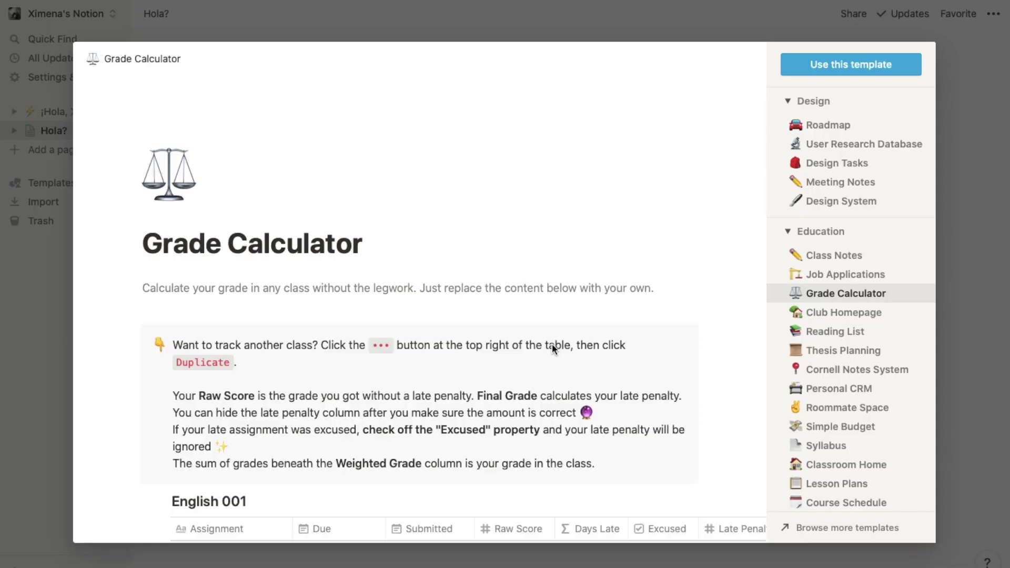
# Preview the Grade Calculator and Simple Budget templates from the Education category
pyautogui.scroll(-5, 552, 348)
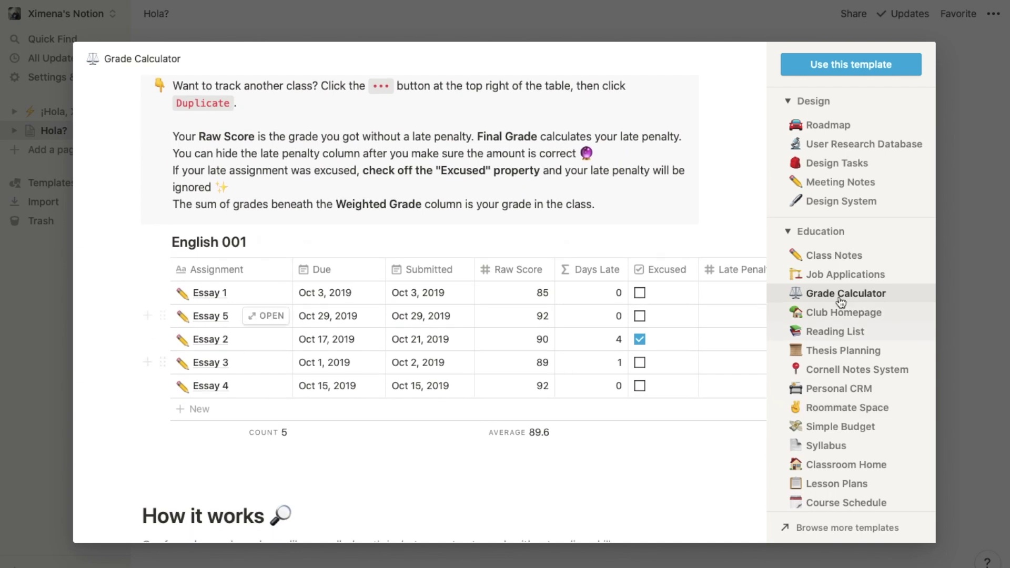
pyautogui.scroll(-2, 834, 386)
pyautogui.click(841, 345)
pyautogui.scroll(-4, 509, 379)
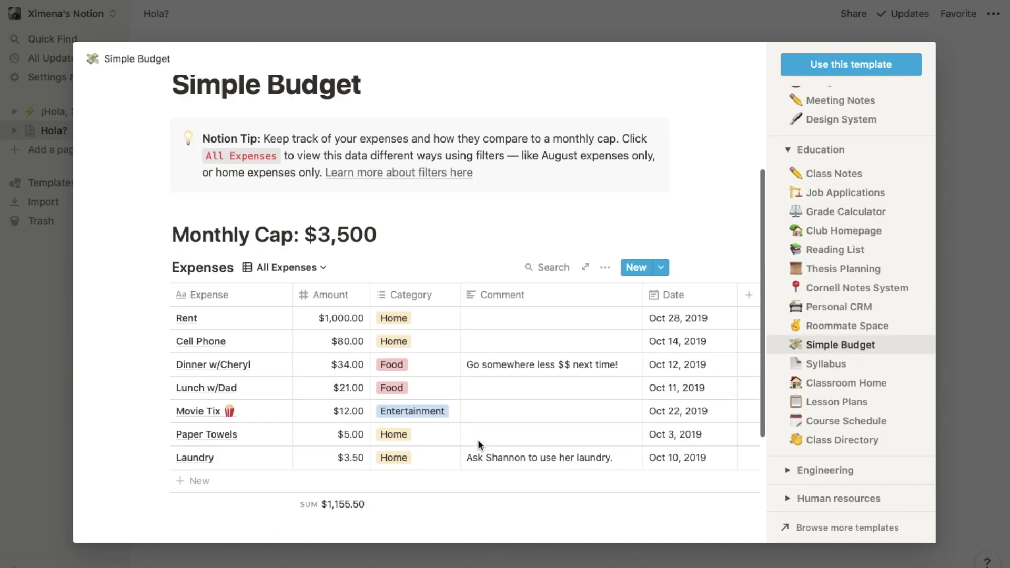
pyautogui.scroll(-3, 797, 378)
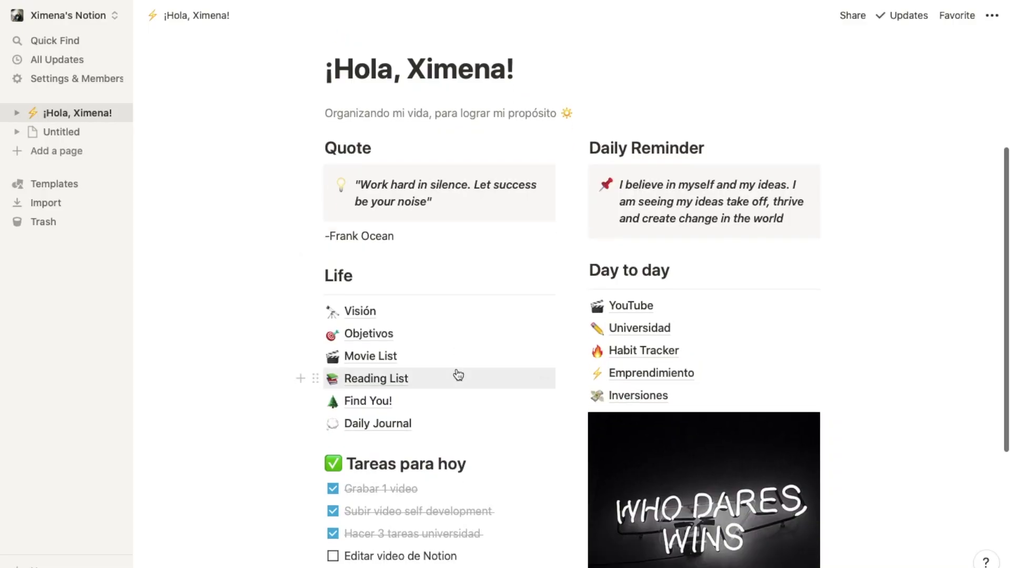
# Look through the home page sections down to the Tareas para hoy checklist
pyautogui.scroll(-5, 458, 377)
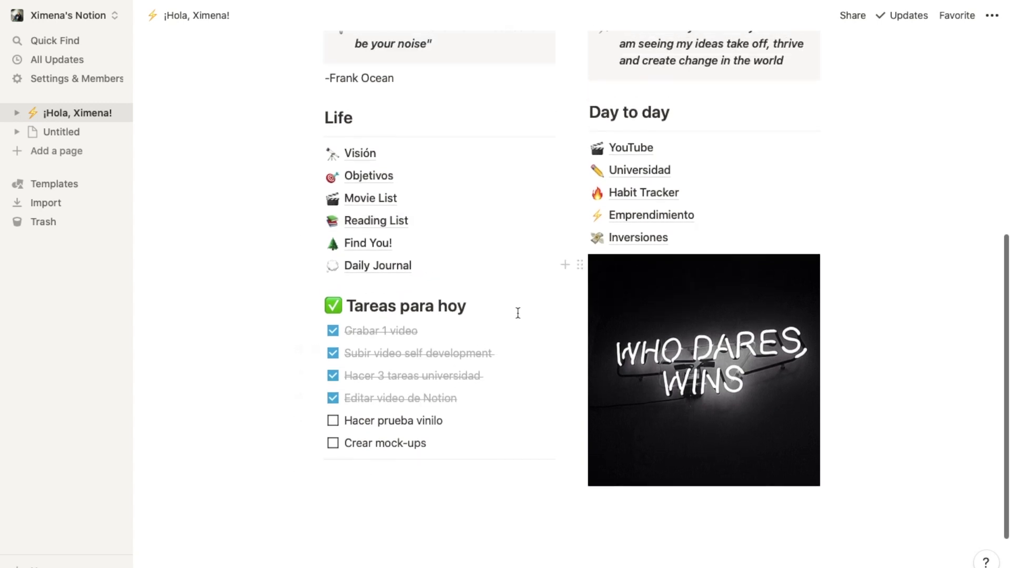
pyautogui.scroll(3, 518, 313)
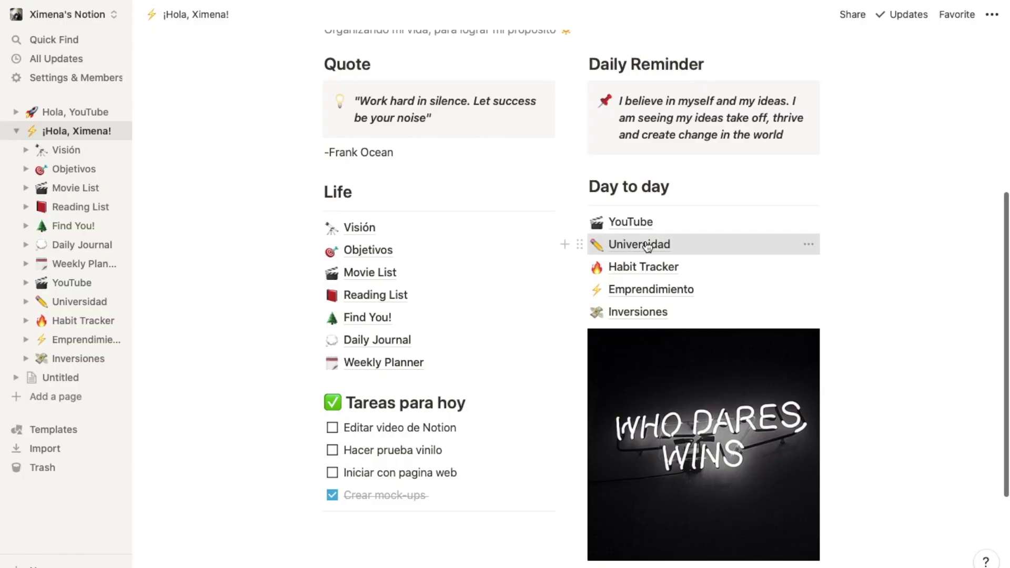
# Open the Notas de Clase board inside Universidad and look across its class columns
pyautogui.click(631, 242)
pyautogui.click(368, 320)
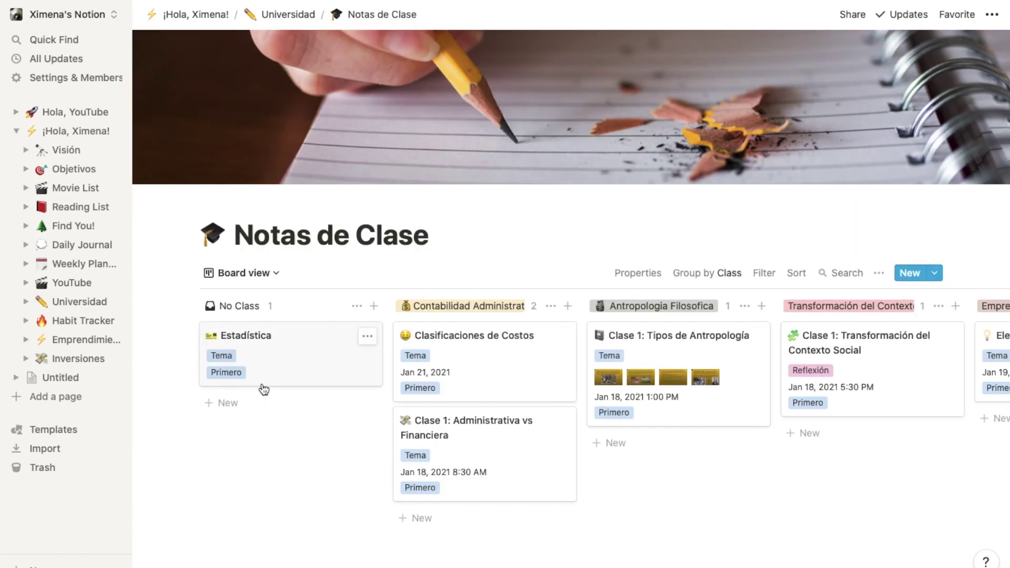
pyautogui.hscroll(10, 631, 403)
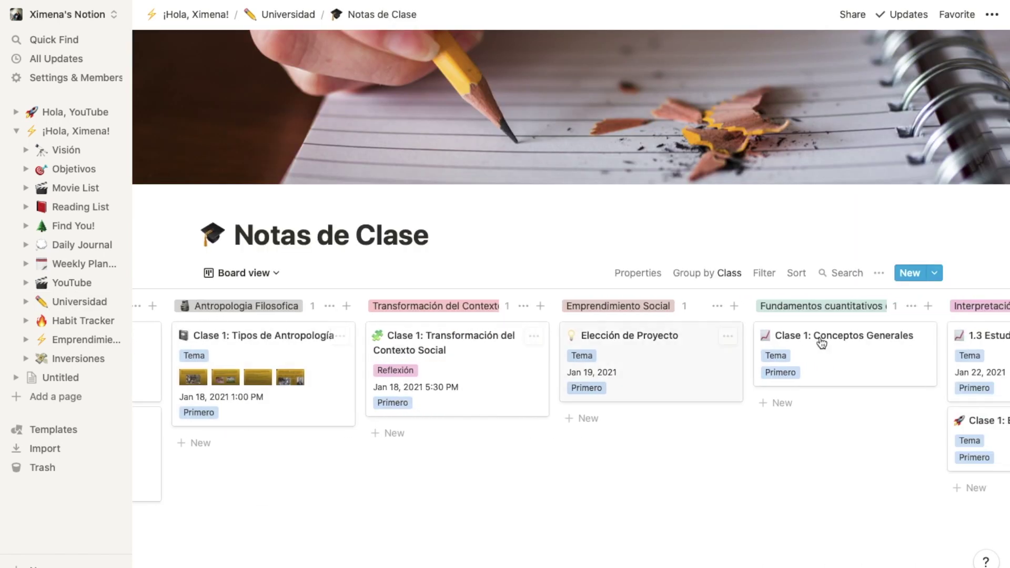
# Open the Clase 1: Conceptos Generales note under Fundamentos cuantitativos and look through its content
pyautogui.click(843, 336)
pyautogui.click(768, 352)
pyautogui.click(757, 342)
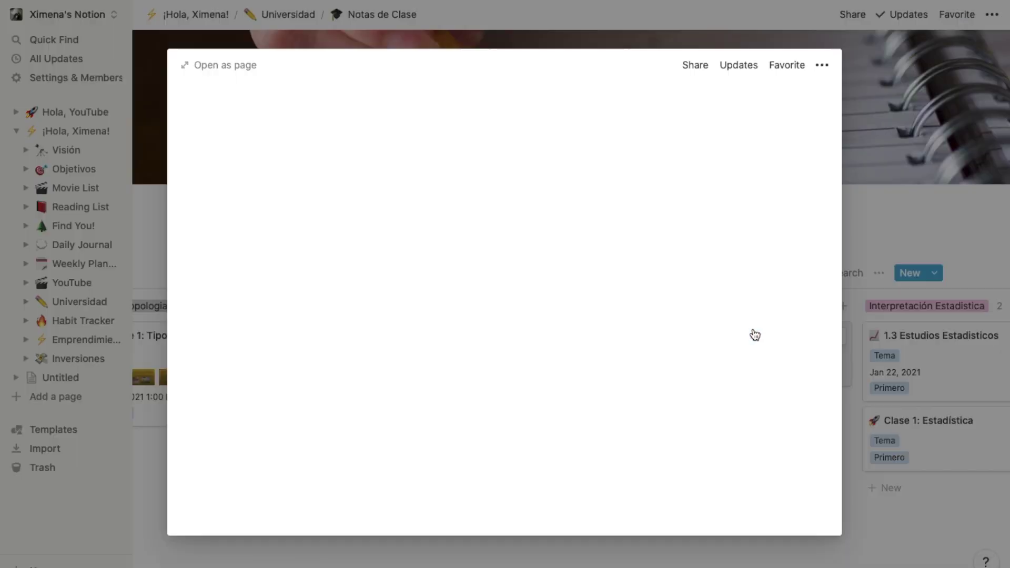
pyautogui.scroll(-10, 463, 289)
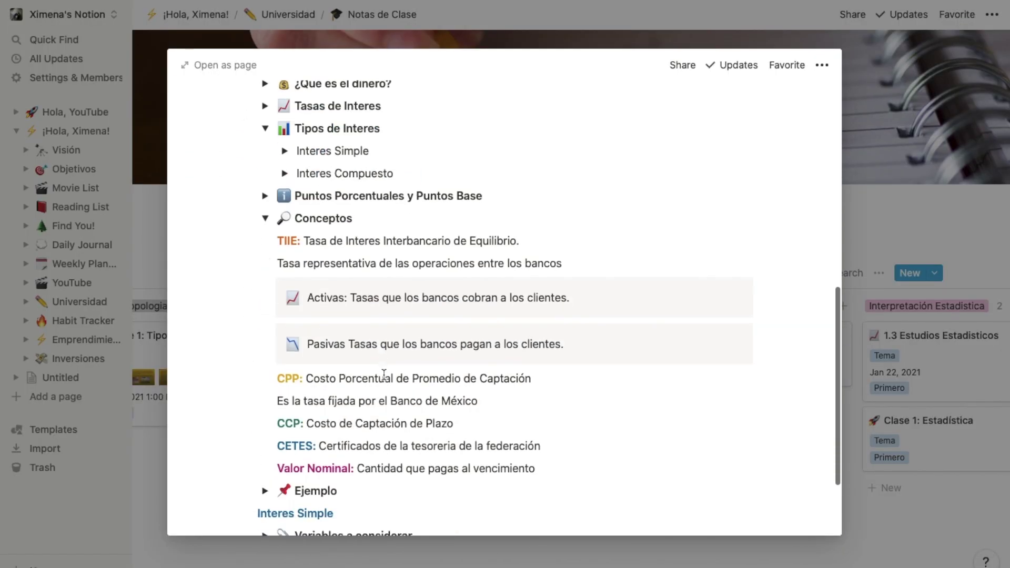
# Collapse the note's Conceptos section, toggle its Ejemplo section and close the note
pyautogui.click(266, 221)
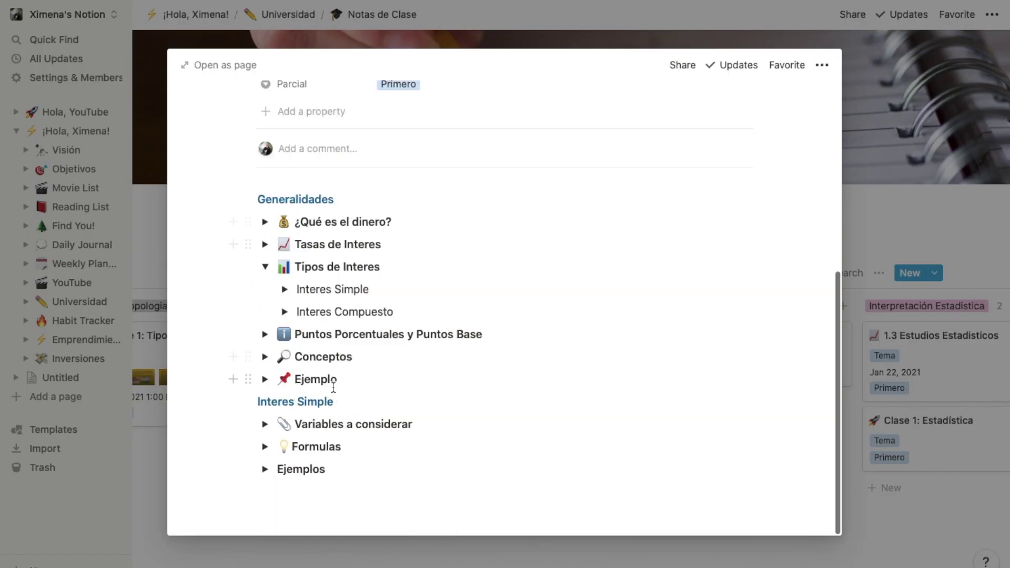
pyautogui.click(267, 380)
pyautogui.click(389, 558)
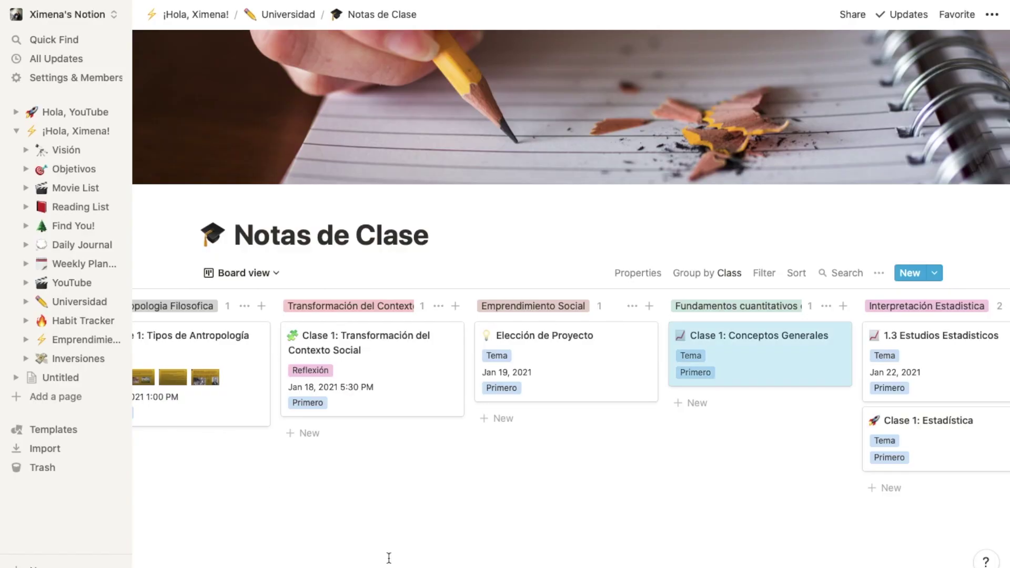
# Open the Objetivos page and look over its yearly and monthly goals
pyautogui.click(64, 173)
pyautogui.scroll(-10, 458, 377)
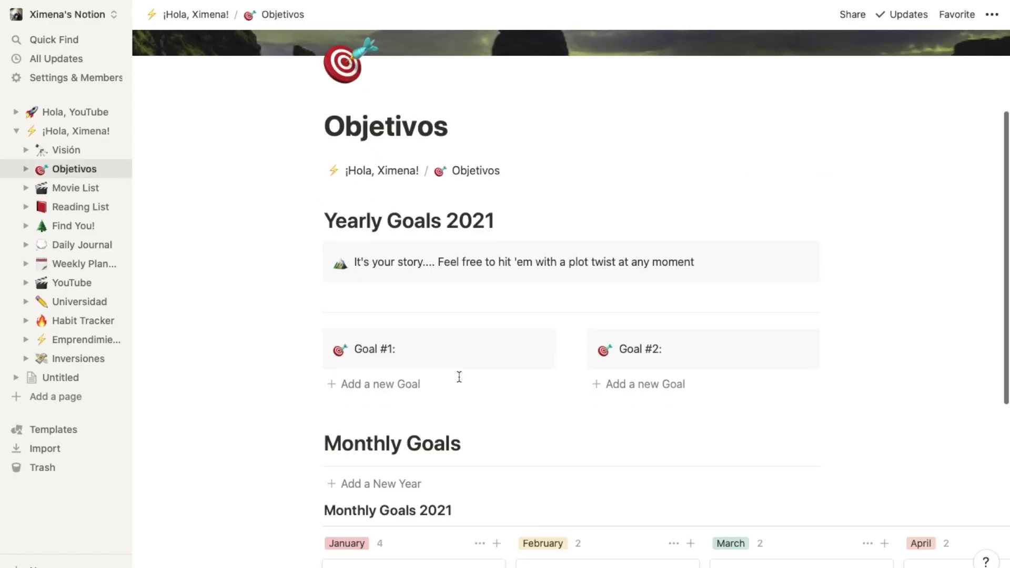
pyautogui.scroll(10, 268, 259)
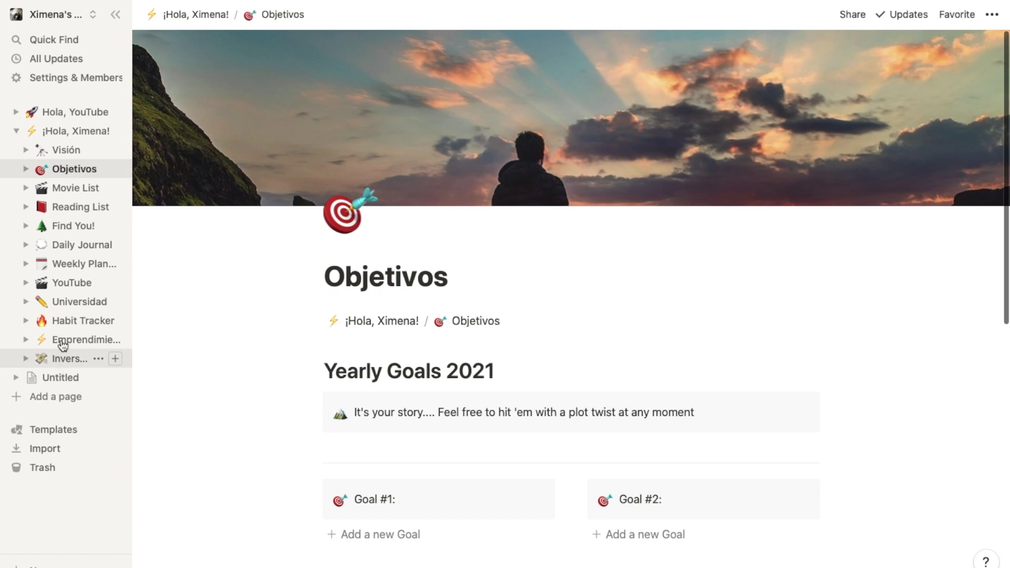
# Open the YouTube board and look over the video cards grouped by status
pyautogui.click(69, 283)
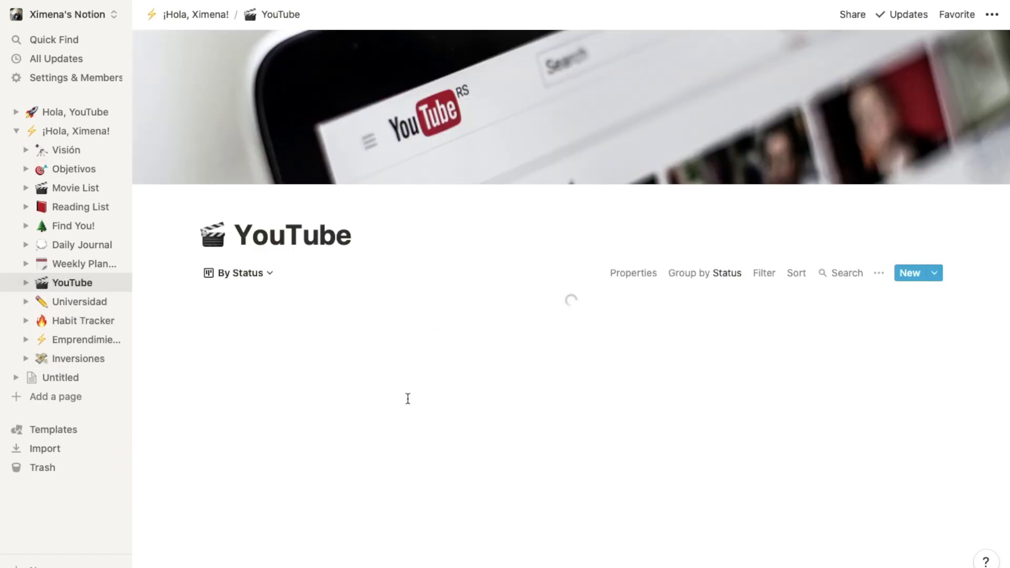
pyautogui.scroll(-3, 408, 399)
pyautogui.scroll(4, 408, 399)
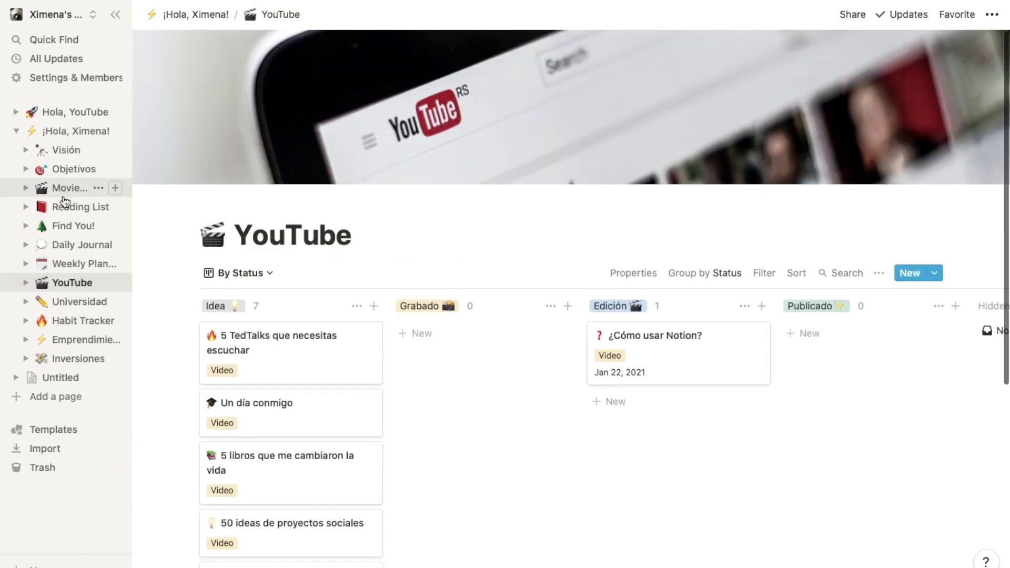
# Open the Reading List page and look over its Media table
pyautogui.click(56, 206)
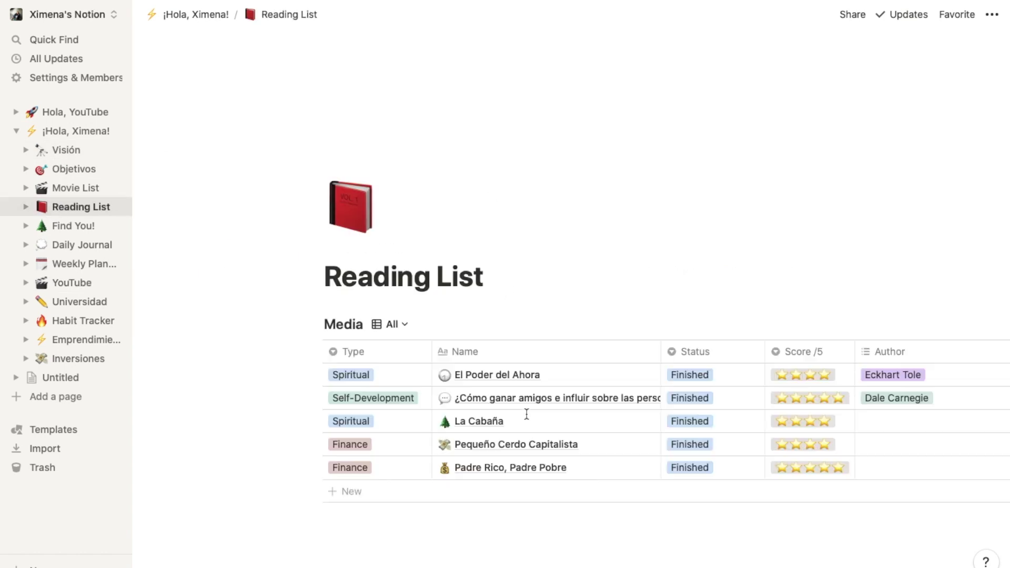
pyautogui.scroll(-2, 526, 415)
pyautogui.scroll(2, 526, 414)
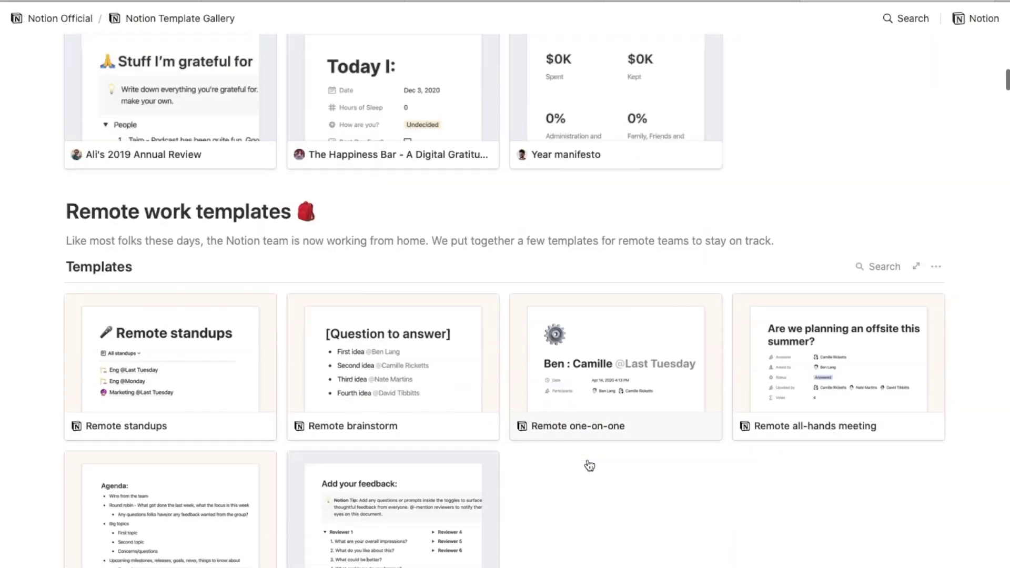
# Browse the Notion Template Gallery from the remote work templates through the designer and engineer sections
pyautogui.scroll(-15, 590, 465)
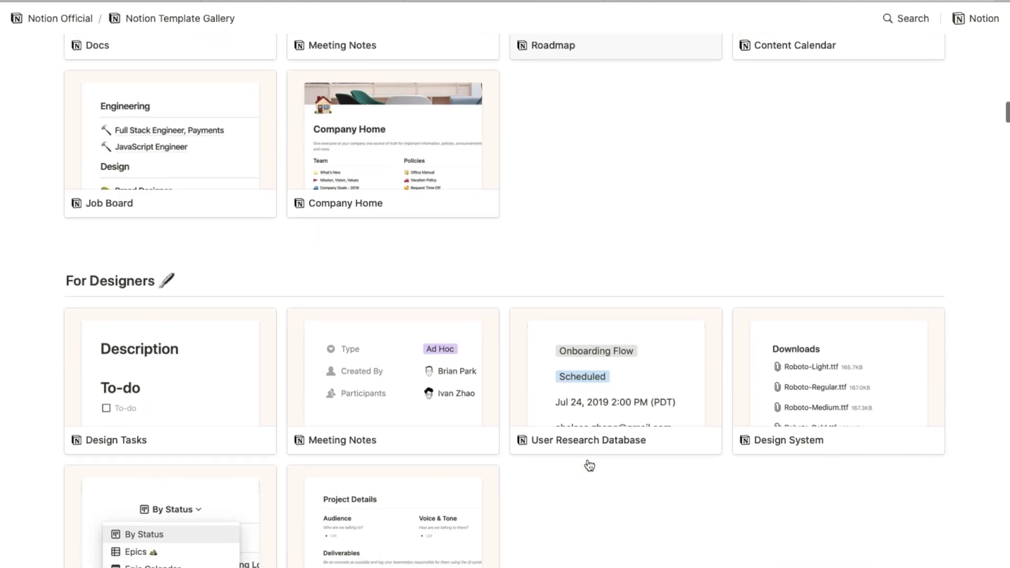
pyautogui.scroll(-16, 590, 464)
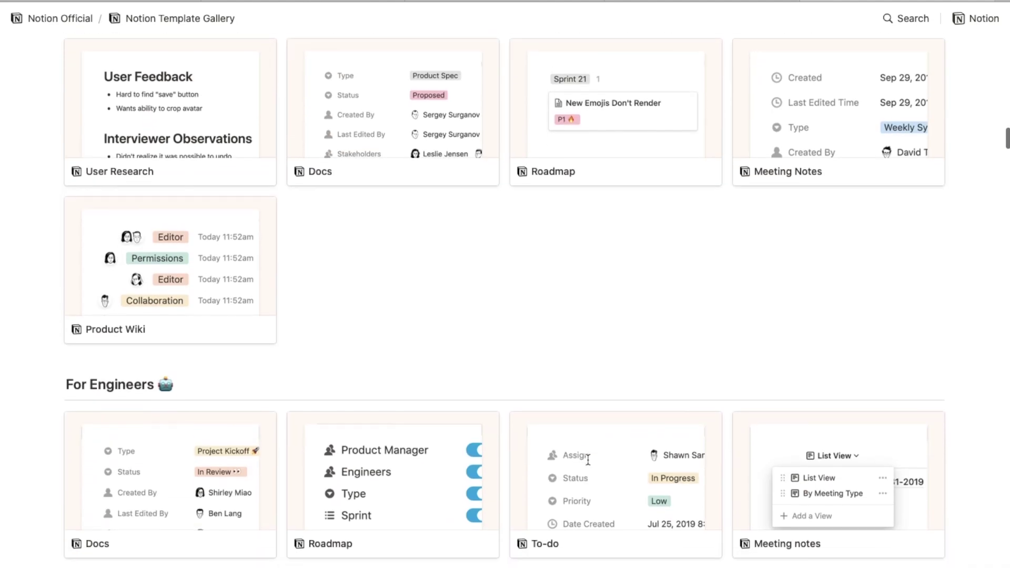
pyautogui.scroll(-3, 589, 443)
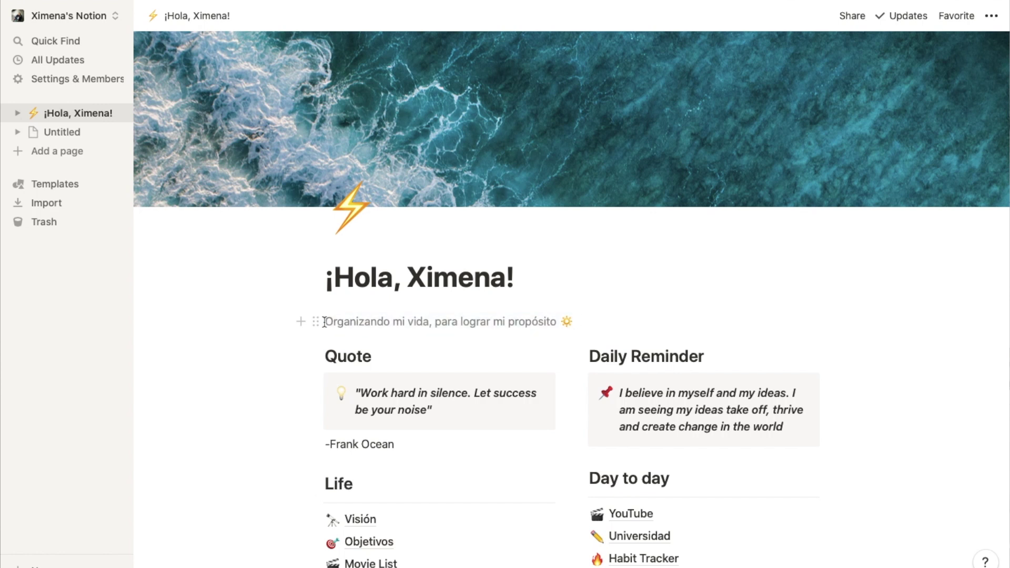
# Open the cover options for the home page and look through the gallery images and the upload option
pyautogui.scroll(-2, 501, 289)
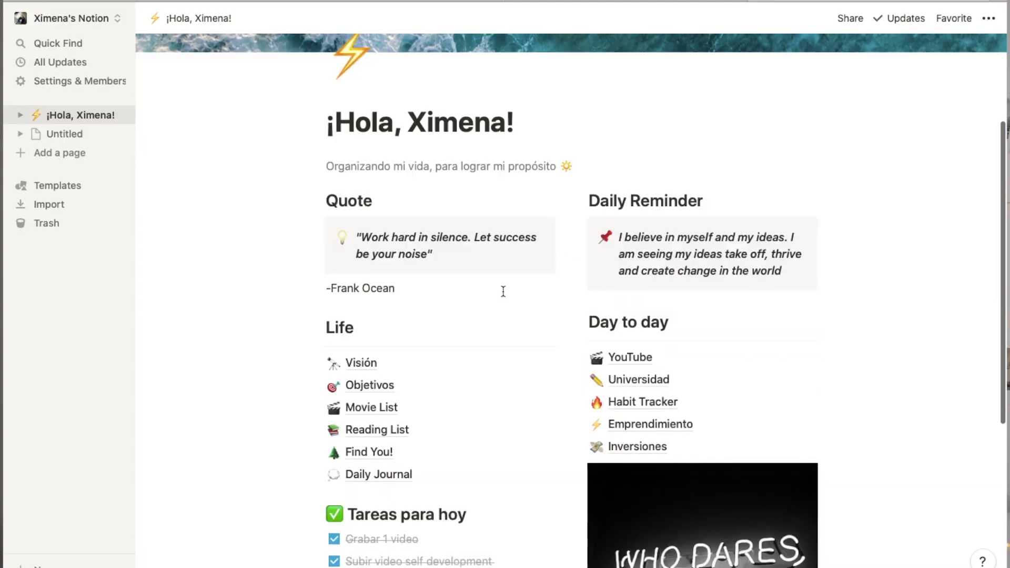
pyautogui.scroll(3, 503, 292)
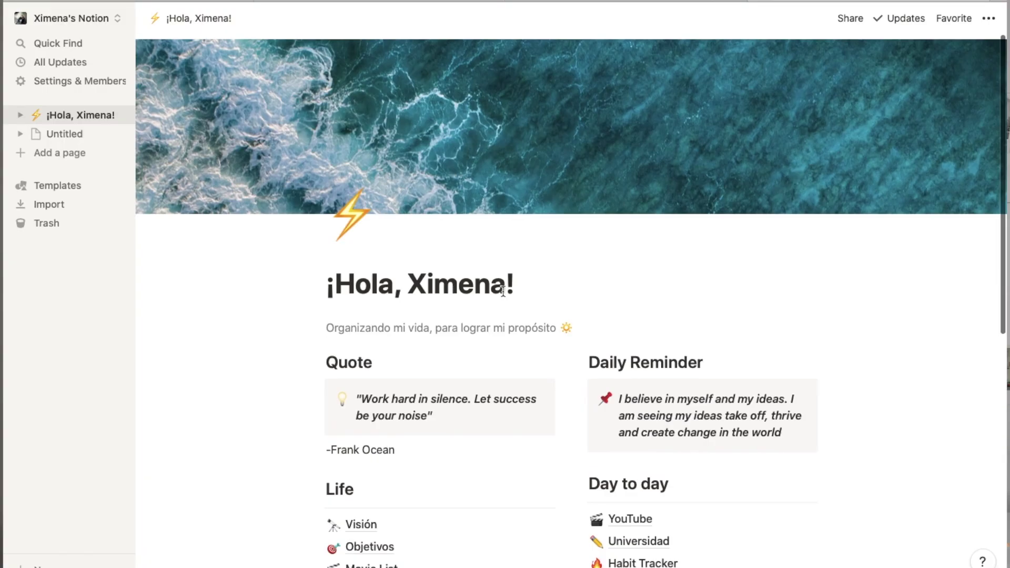
pyautogui.click(729, 194)
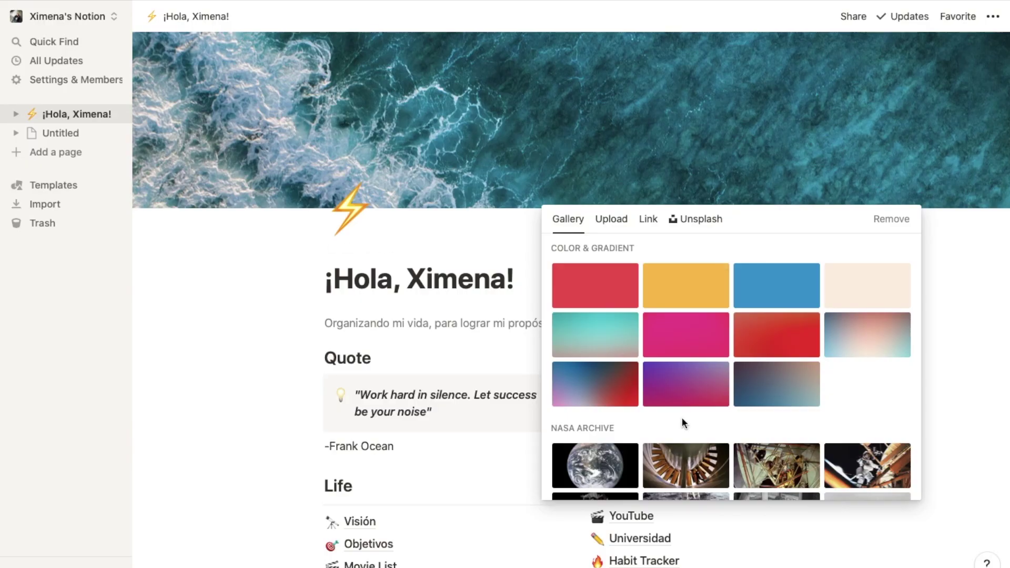
pyautogui.scroll(-5, 682, 419)
pyautogui.scroll(-5, 679, 420)
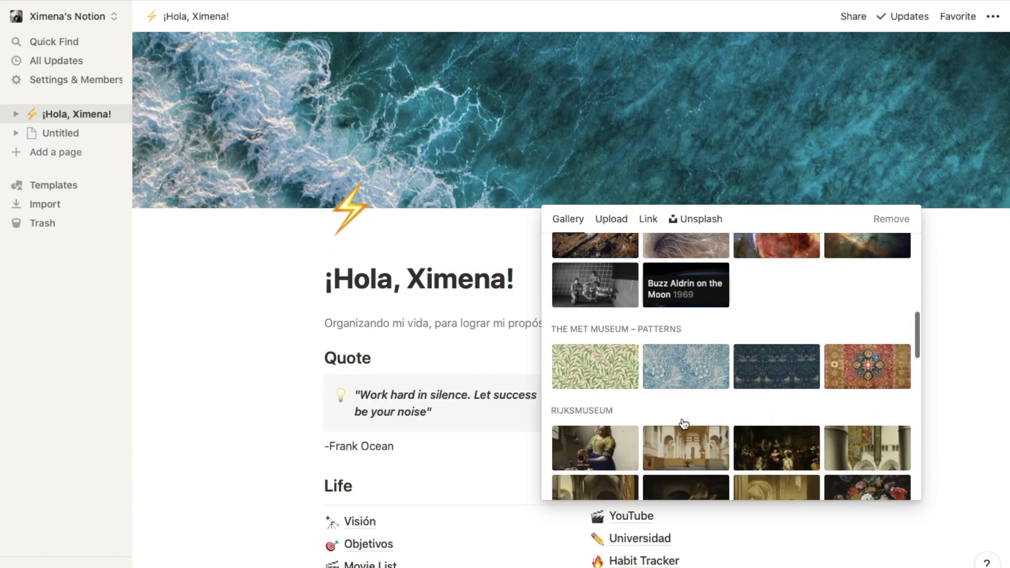
pyautogui.scroll(10, 681, 422)
pyautogui.click(612, 220)
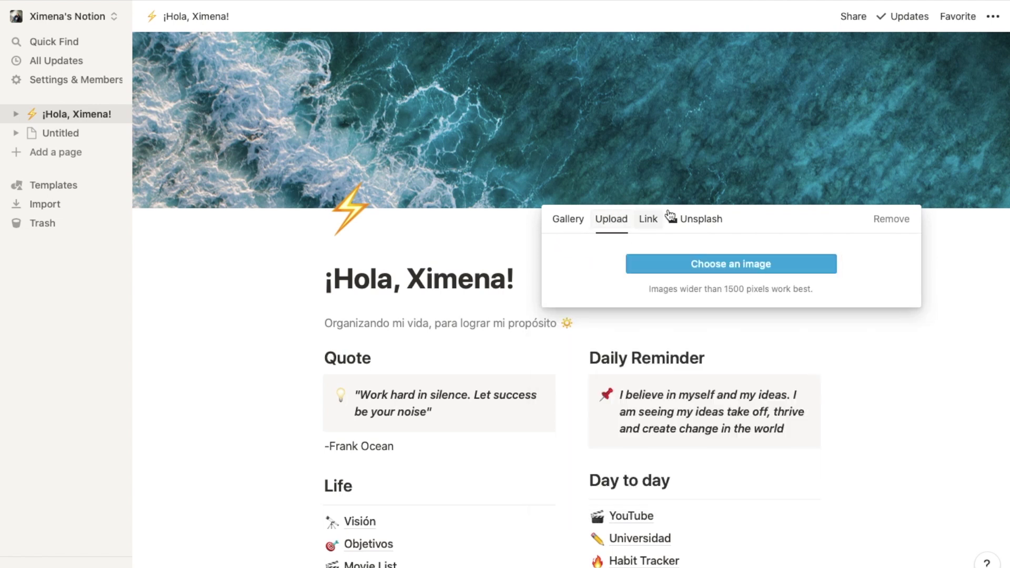
# Search the Unsplash cover images for "sea", look through the results and close the cover picker
pyautogui.click(713, 222)
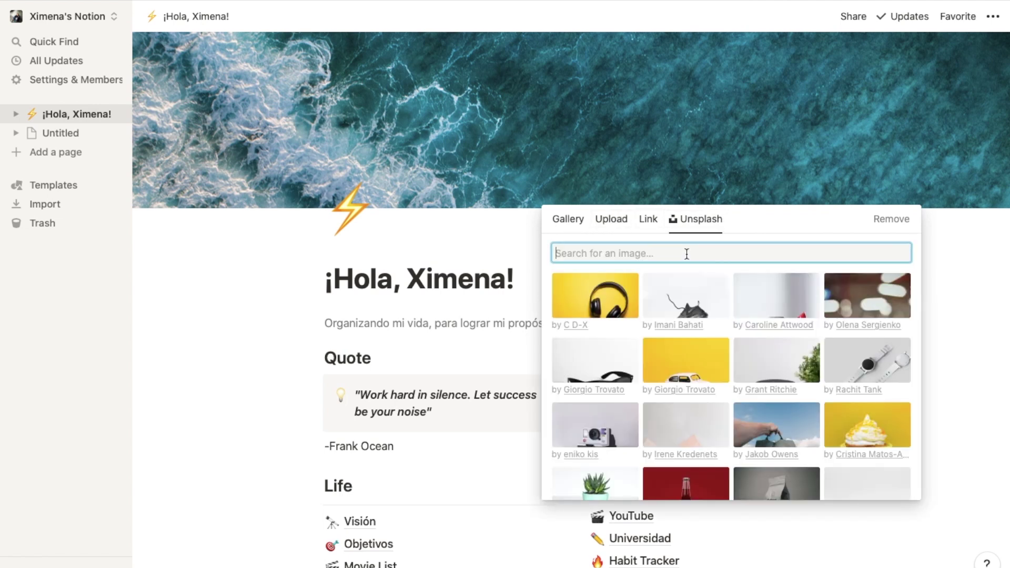
pyautogui.write('sea')
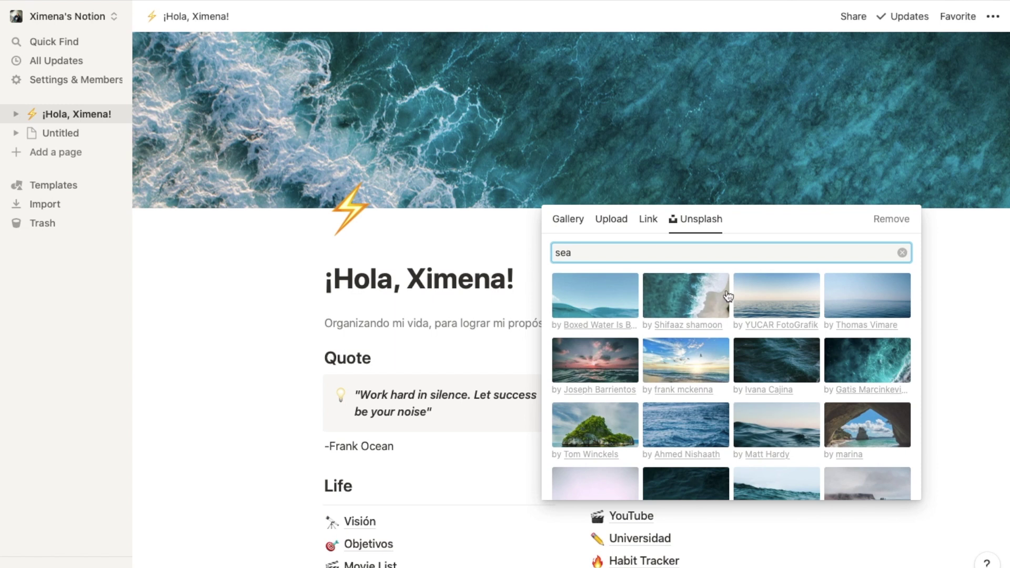
pyautogui.scroll(-5, 728, 328)
pyautogui.scroll(-3, 693, 446)
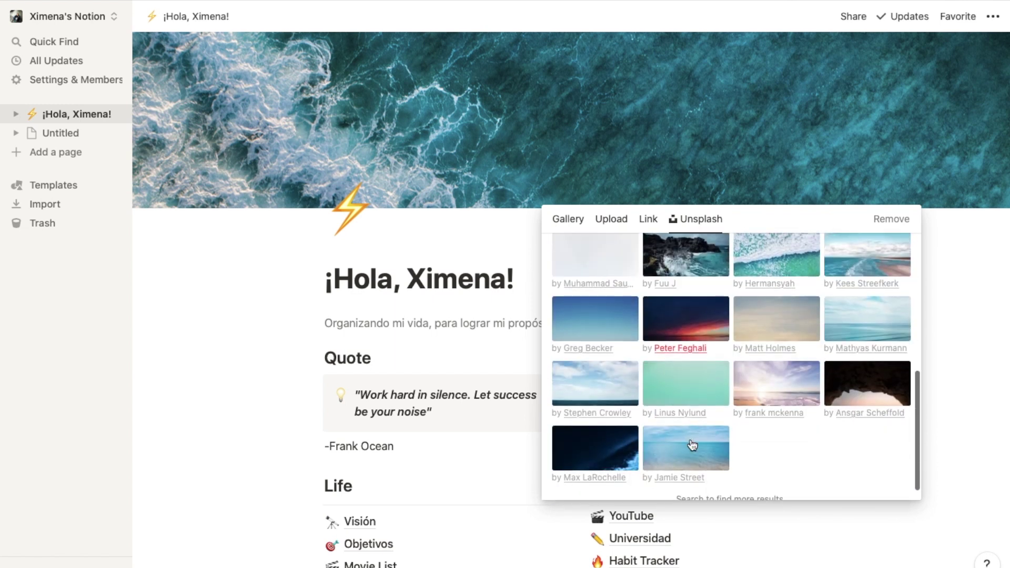
pyautogui.click(471, 244)
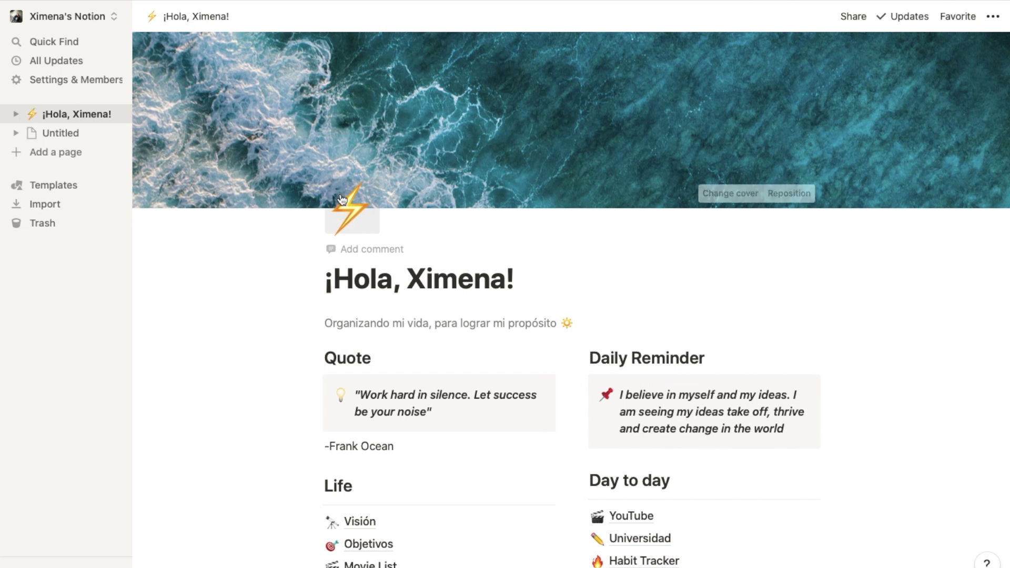
# Open the home page's icon picker and look through the emoji list, the image upload and the link options
pyautogui.click(349, 216)
pyautogui.scroll(-10, 334, 430)
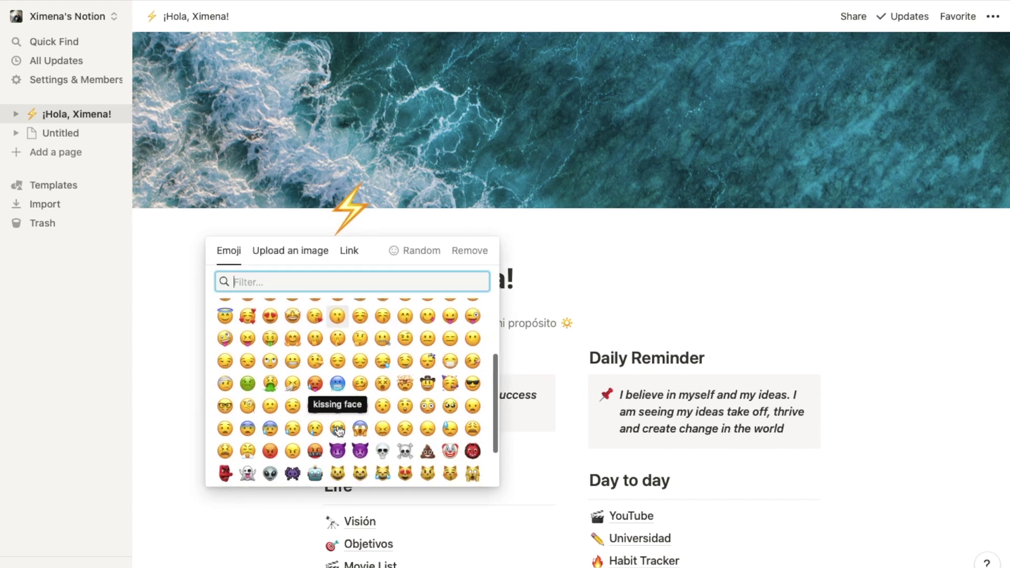
pyautogui.scroll(-10, 339, 431)
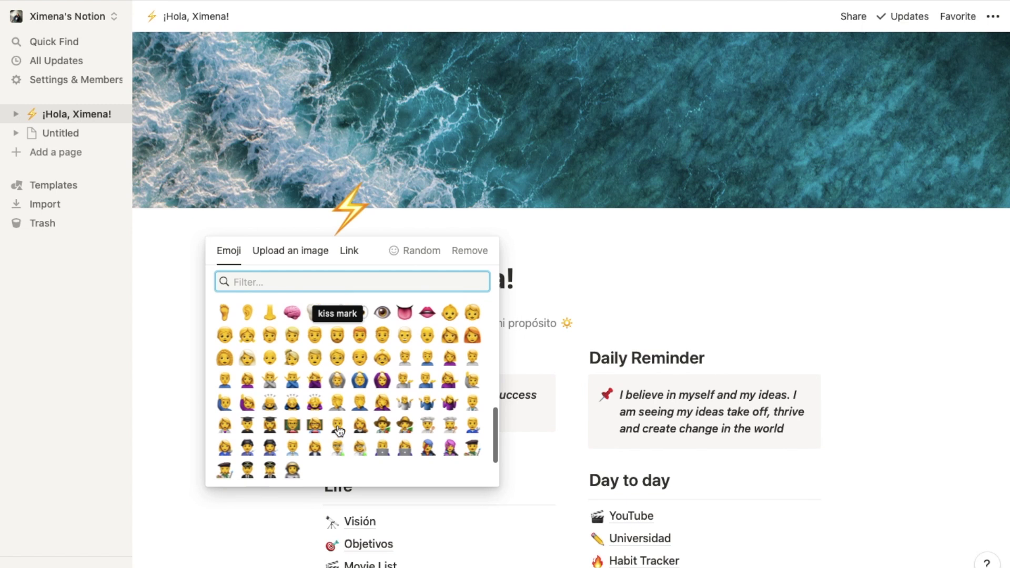
pyautogui.scroll(-3, 340, 432)
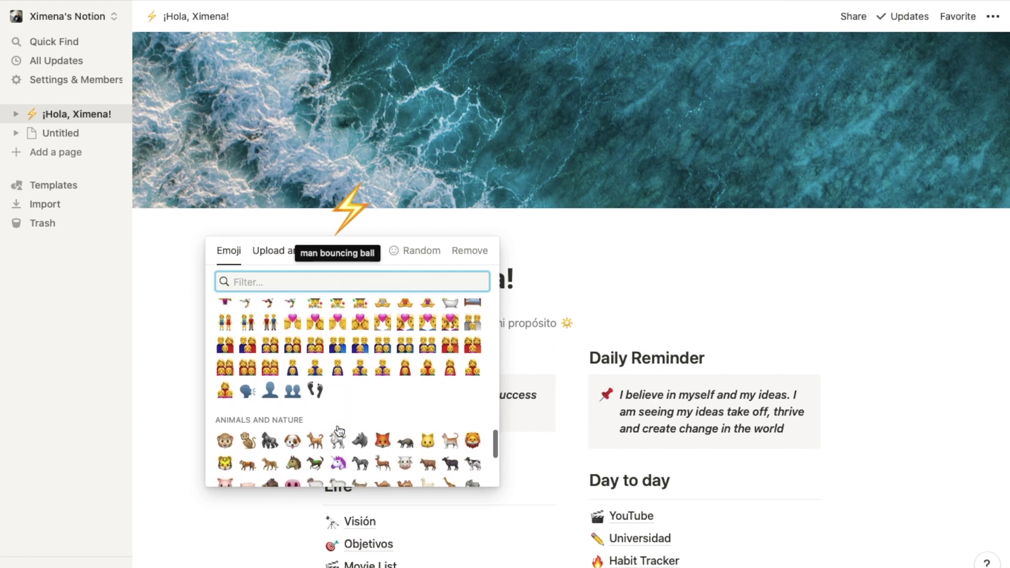
pyautogui.click(296, 253)
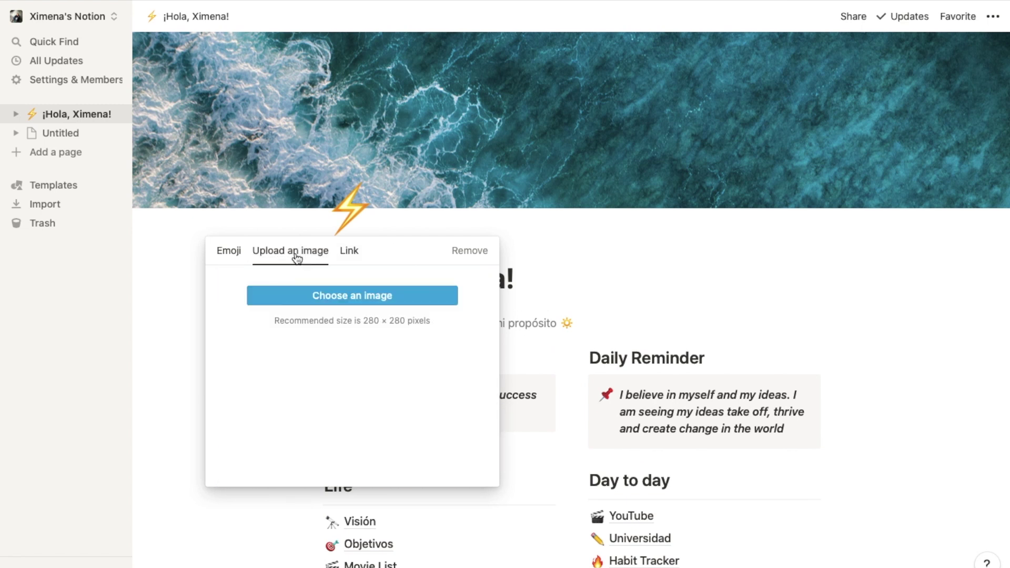
pyautogui.click(351, 251)
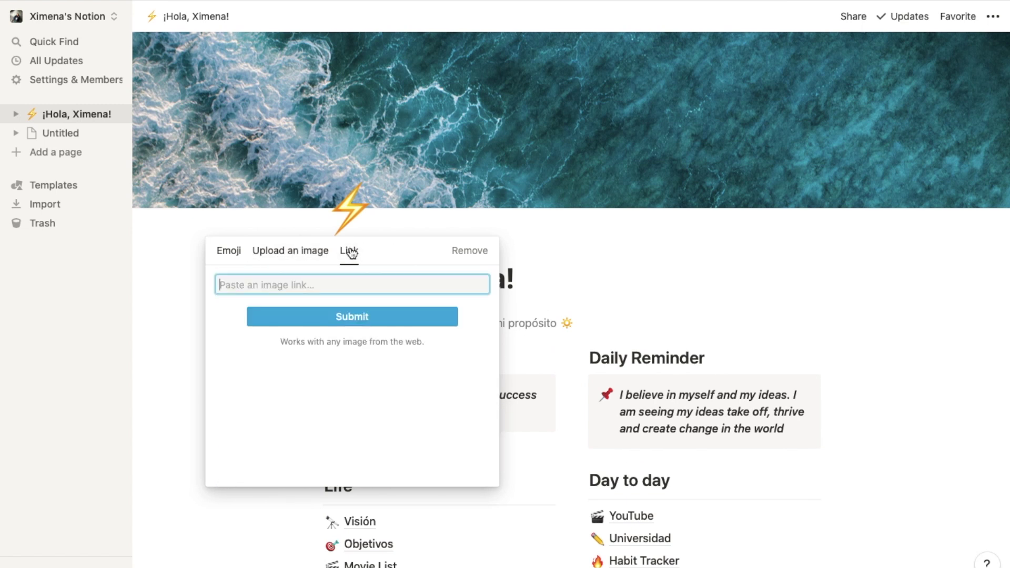
pyautogui.click(224, 255)
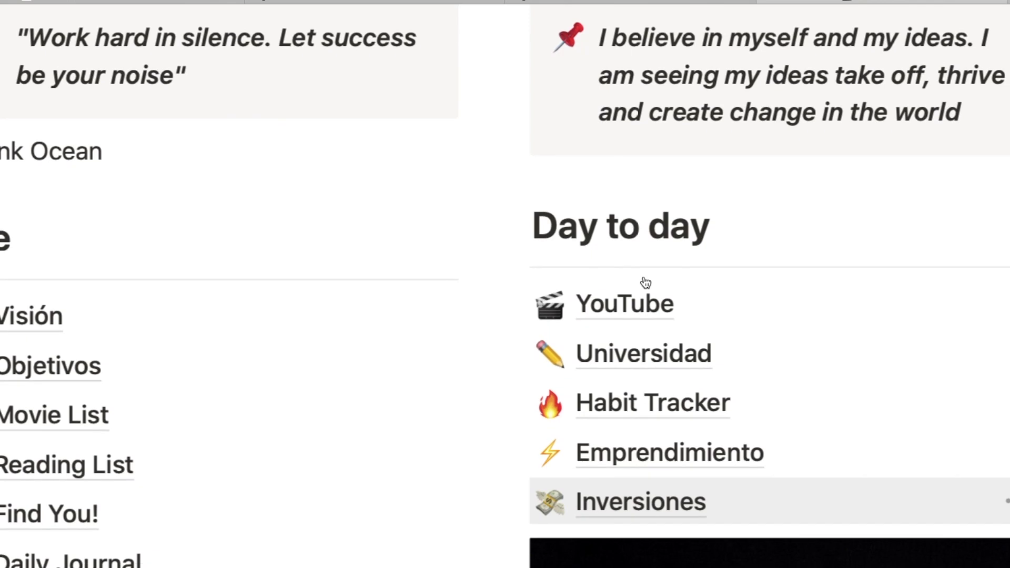
# Look over the Day to day links on the home page
pyautogui.scroll(3, 739, 276)
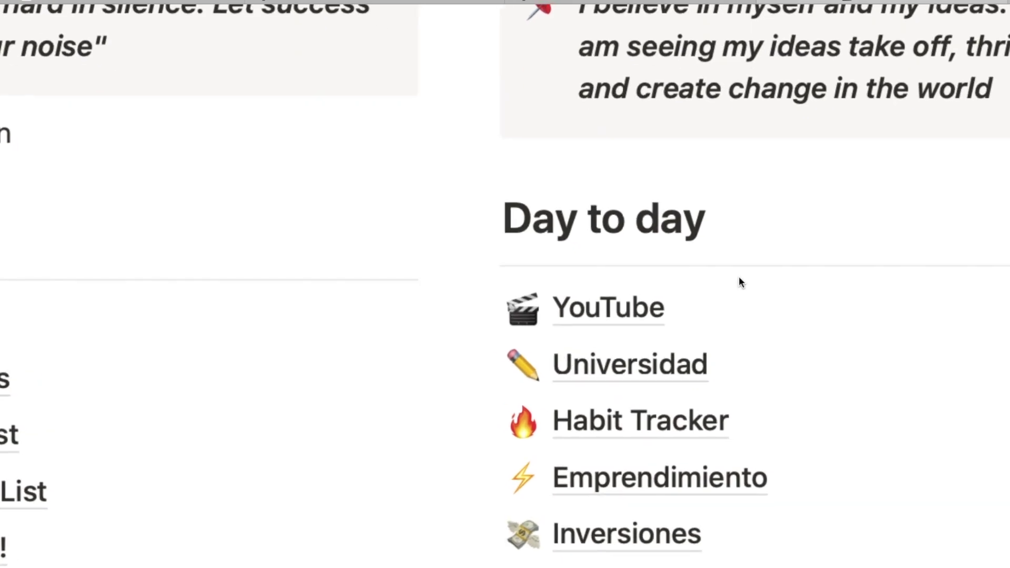
pyautogui.scroll(-4, 739, 276)
pyautogui.scroll(2, 739, 282)
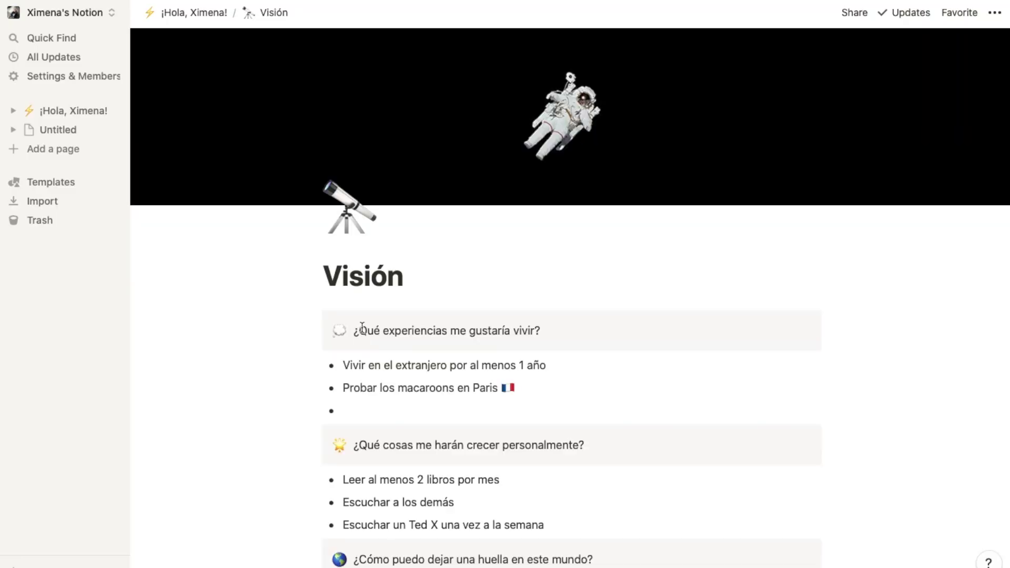
# Look over the Visión page, from its reflection questions and bullet lists to the Mood-Board gallery
pyautogui.scroll(-3, 765, 287)
pyautogui.scroll(-7, 765, 285)
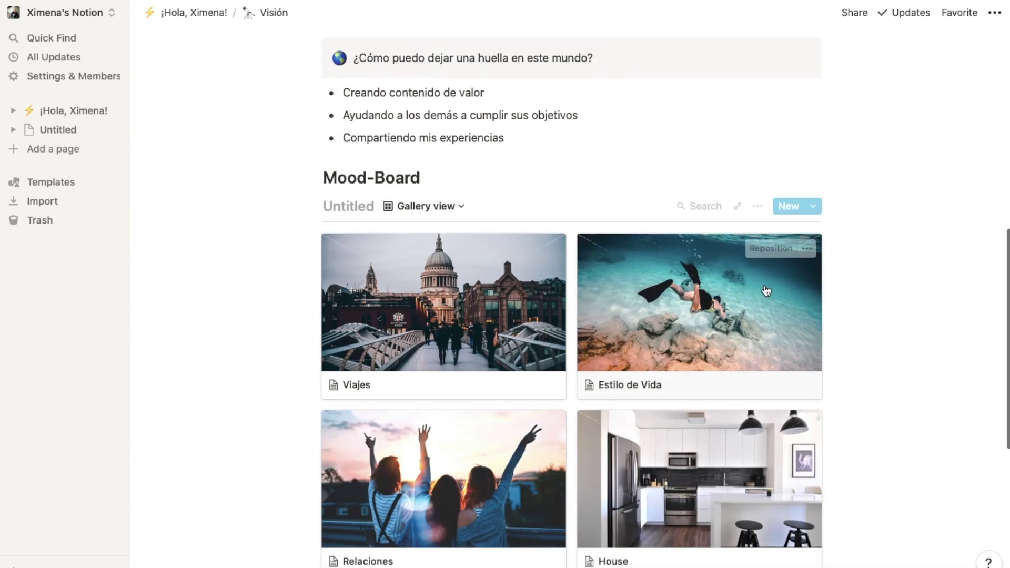
pyautogui.scroll(5, 765, 285)
pyautogui.scroll(1, 766, 286)
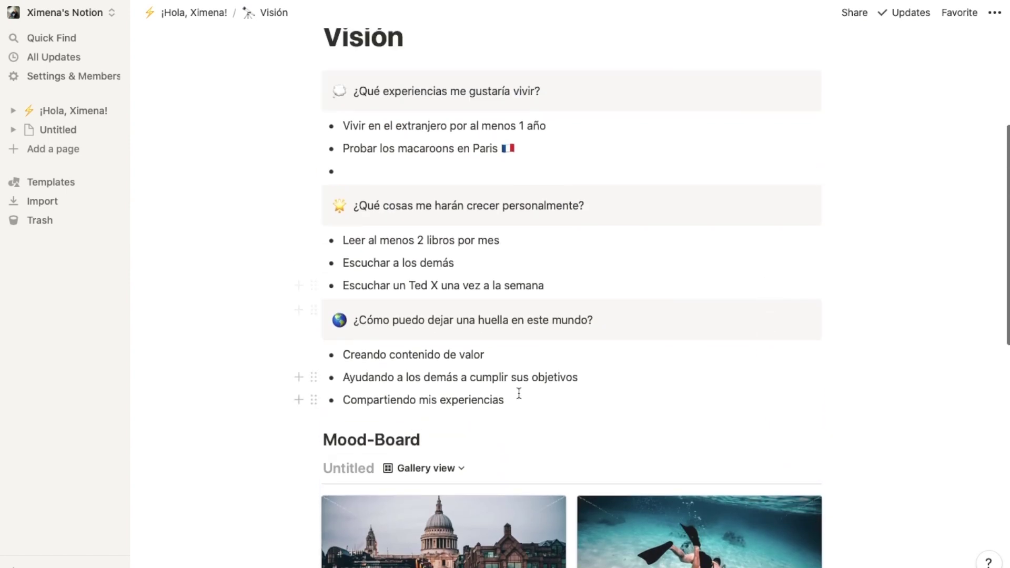
pyautogui.click(524, 407)
pyautogui.click(524, 401)
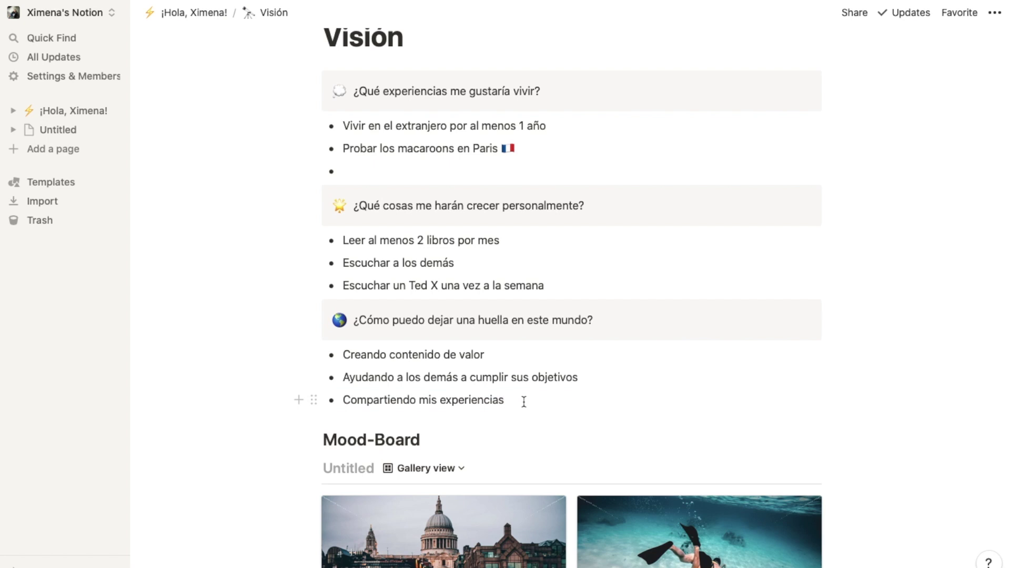
pyautogui.click(525, 402)
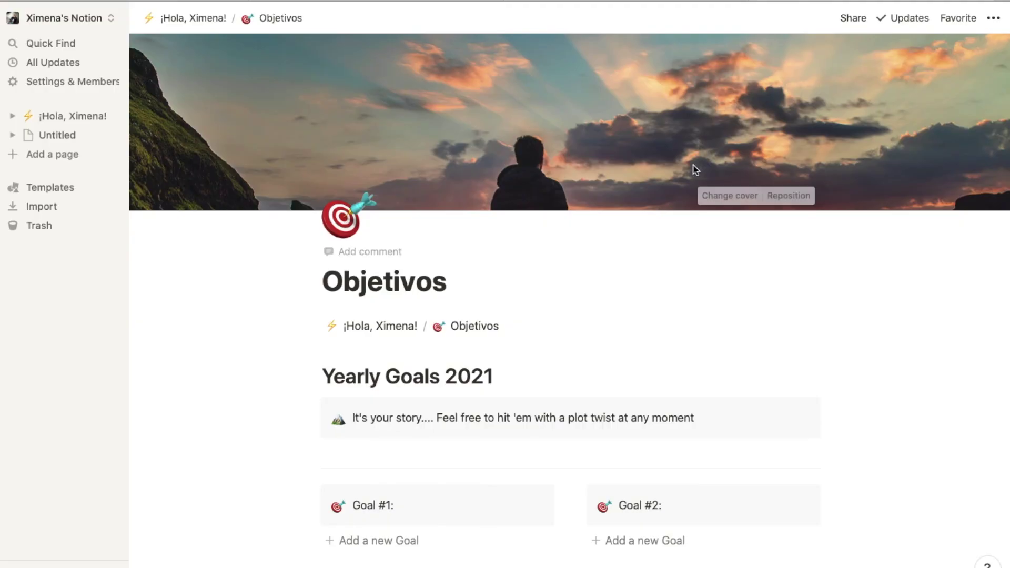
# Look over the yearly goals and the Monthly Goals 2021 board on the Objetivos page
pyautogui.scroll(-7, 597, 337)
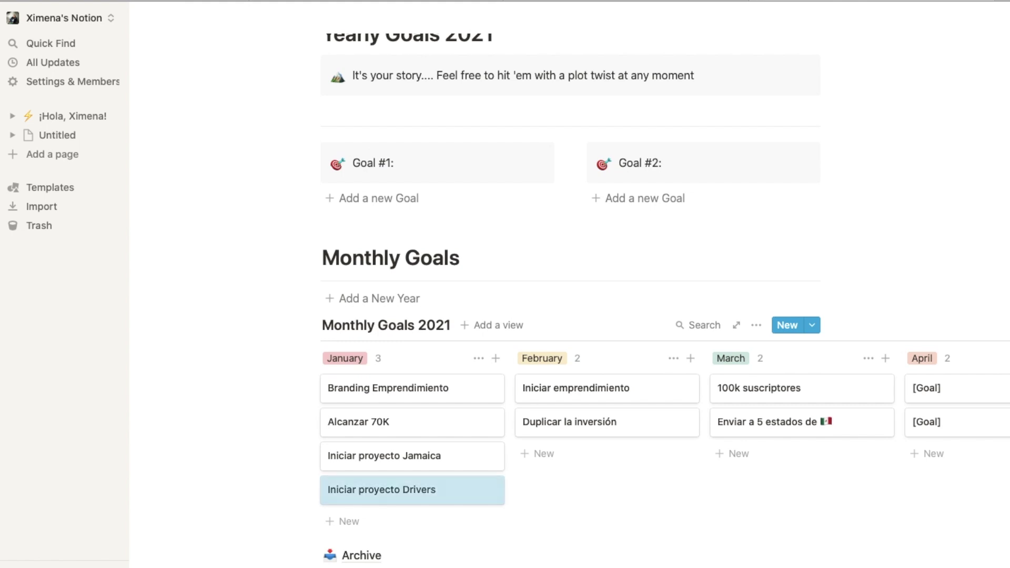
pyautogui.scroll(10, 475, 368)
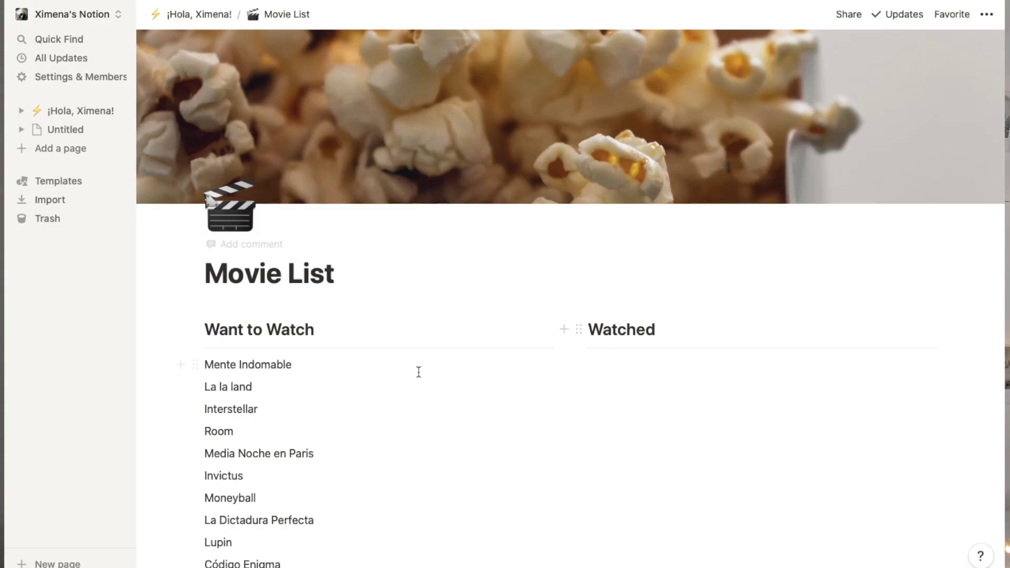
# Move Mente Indomable from the Want to Watch column to the Watched column of the Movie List
pyautogui.scroll(-5, 417, 365)
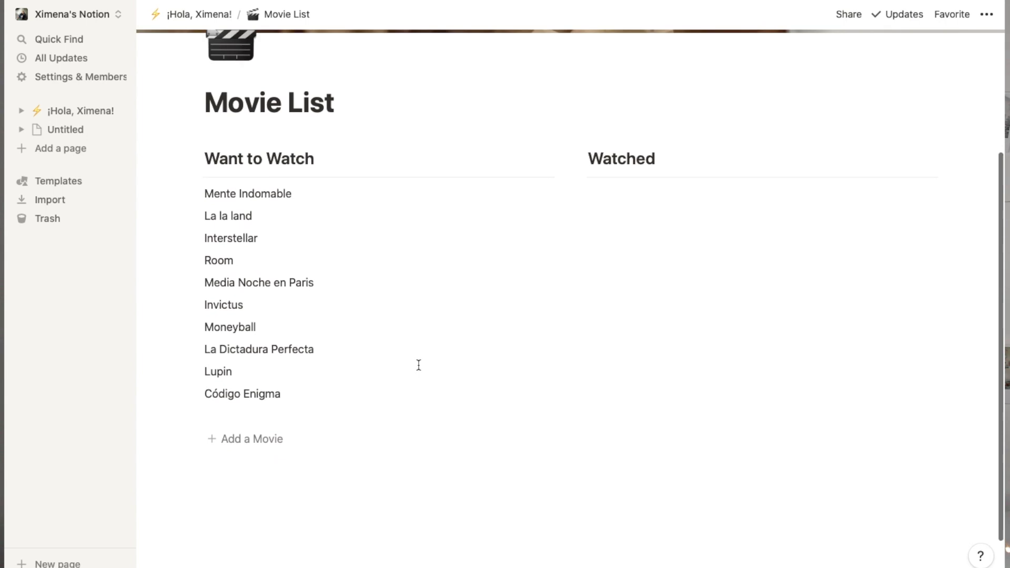
pyautogui.scroll(5, 417, 365)
pyautogui.moveTo(198, 363); pyautogui.dragTo(610, 358)
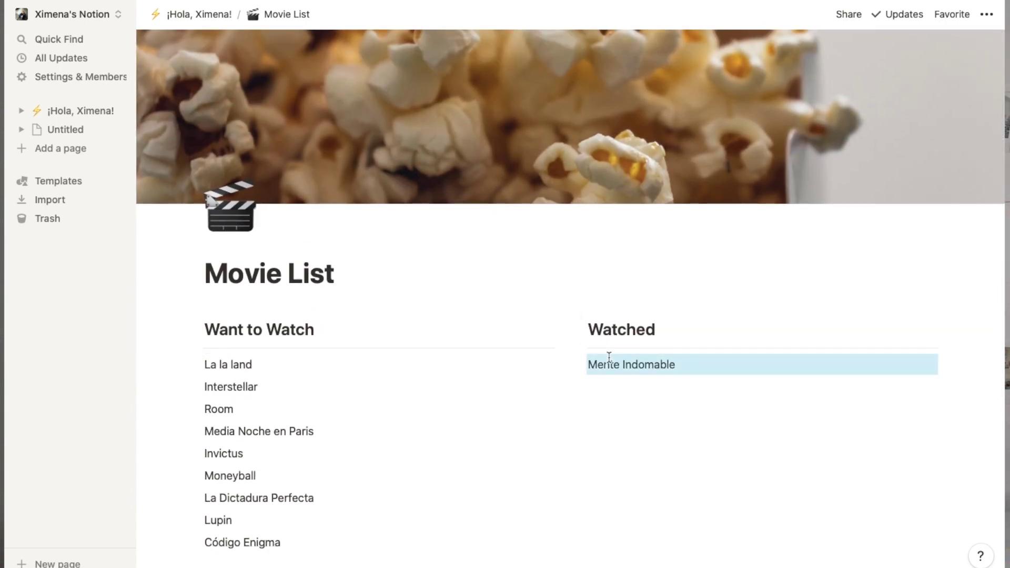
pyautogui.scroll(-3, 644, 452)
pyautogui.scroll(3, 645, 452)
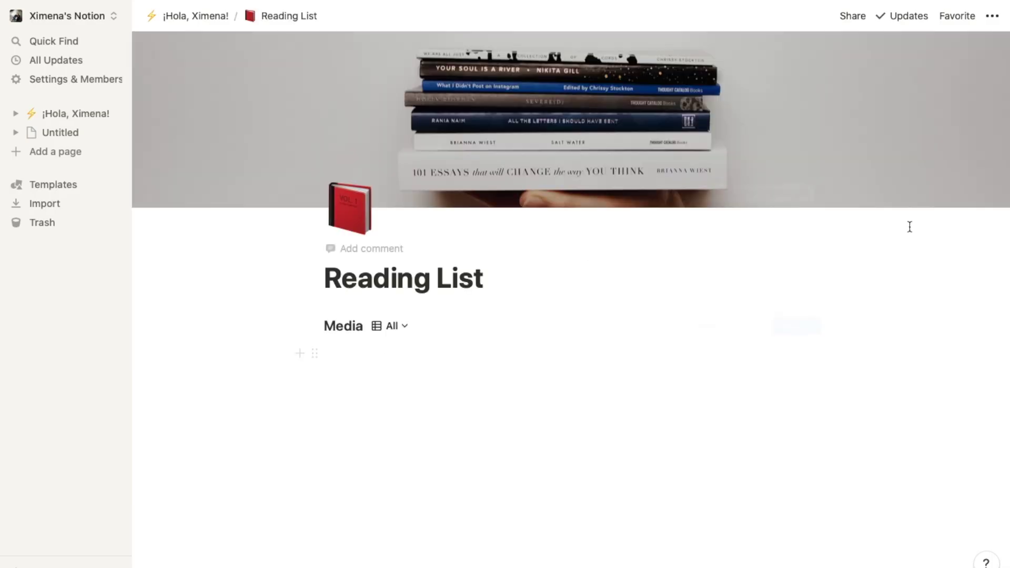
# Open the El Poder del Ahora entry in the Reading List and view its gallery and Unsplash cover options
pyautogui.scroll(-2, 603, 290)
pyautogui.scroll(2, 603, 292)
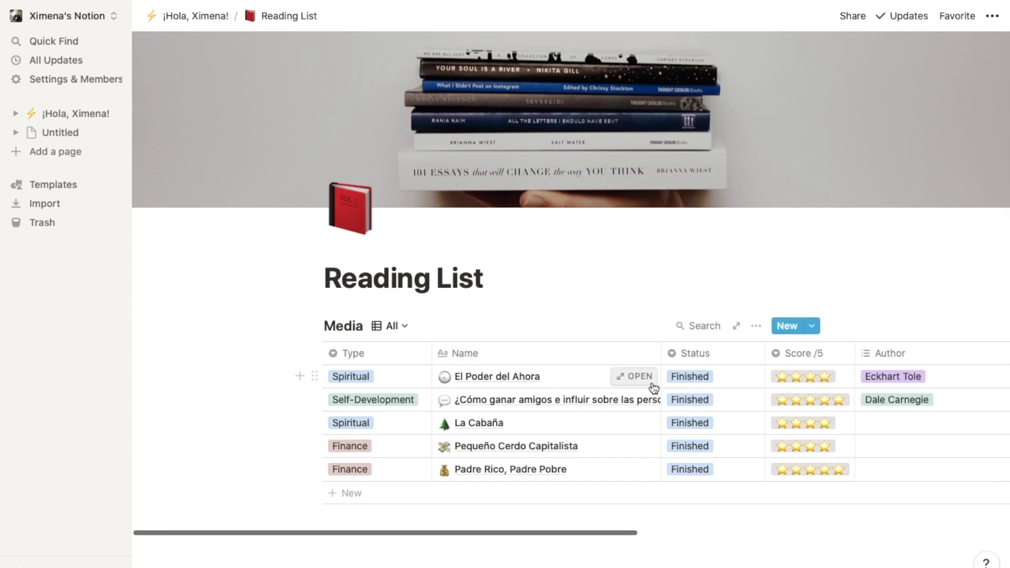
pyautogui.click(639, 377)
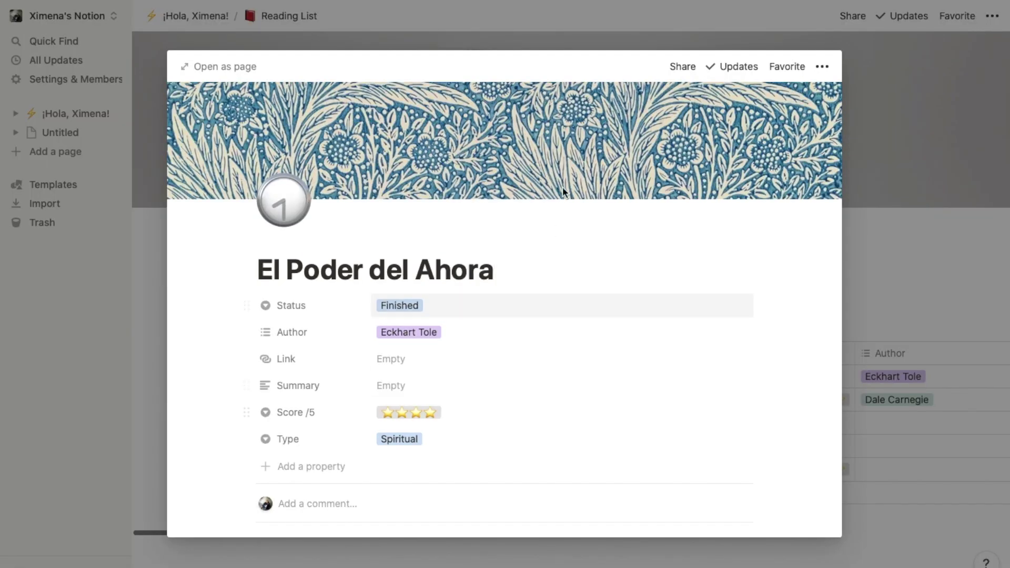
pyautogui.click(651, 185)
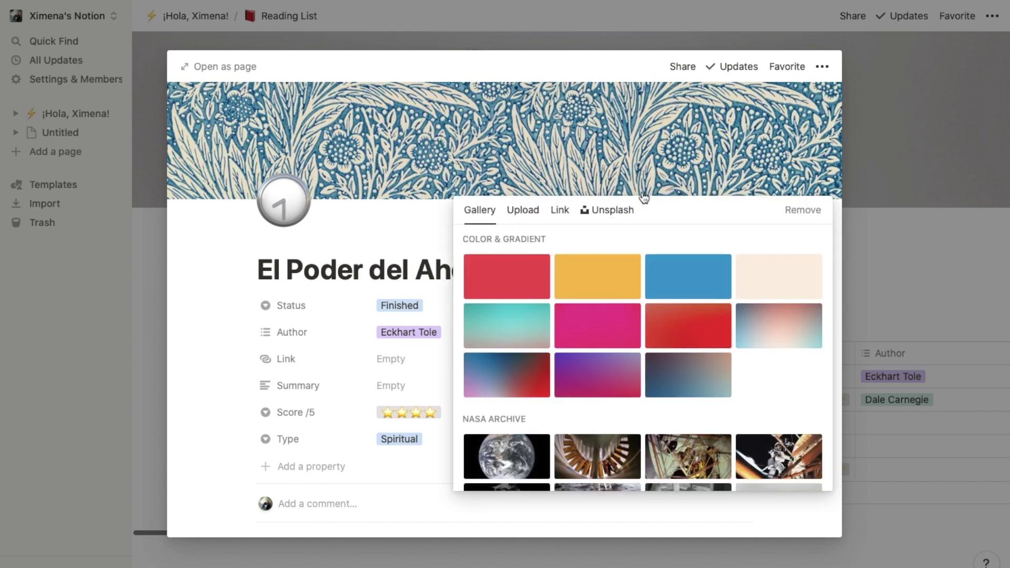
pyautogui.click(617, 208)
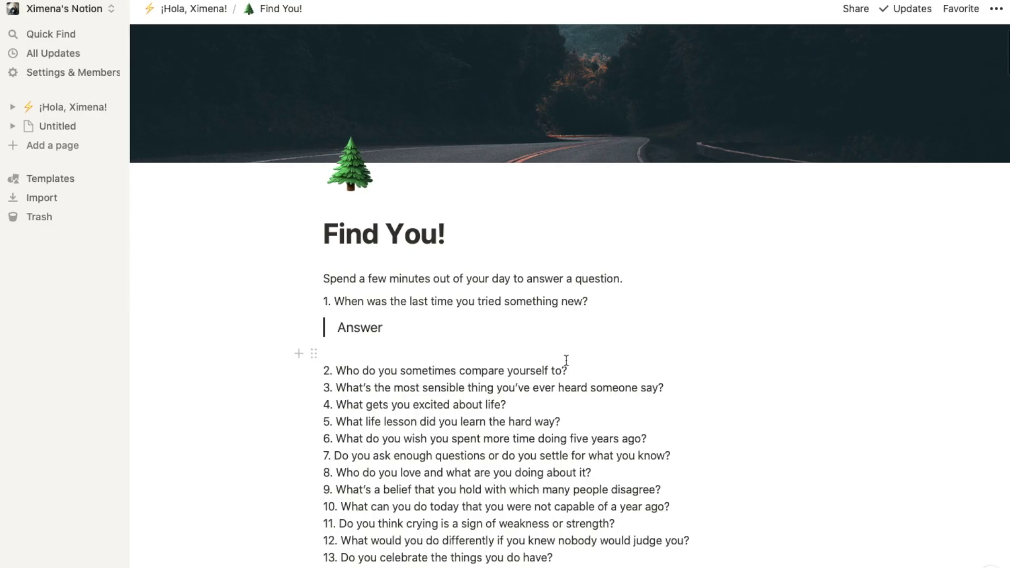
# Read through the numbered self-reflection questions on the Find You! page and return toward the beginning
pyautogui.scroll(-10, 566, 360)
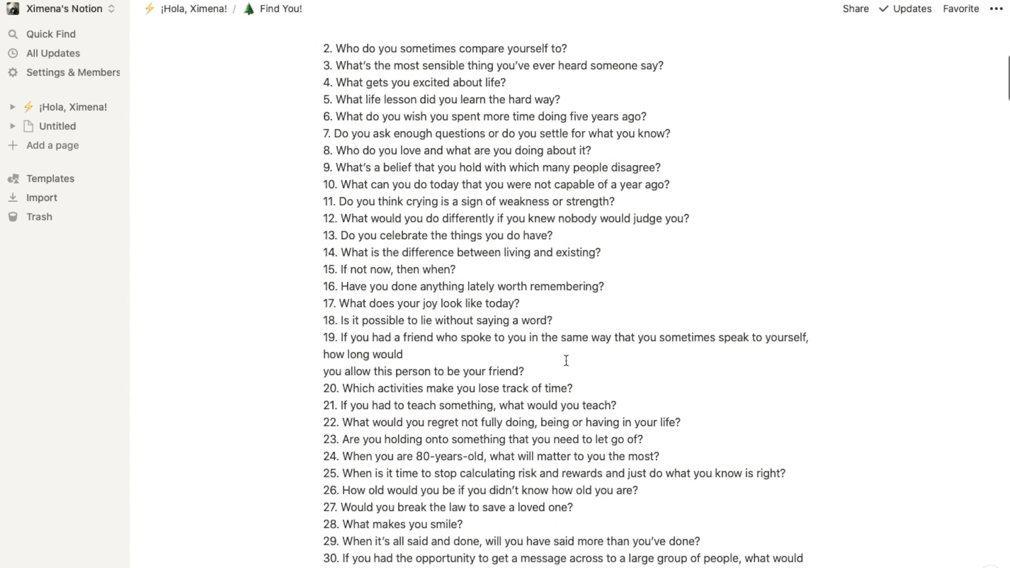
pyautogui.scroll(-10, 566, 361)
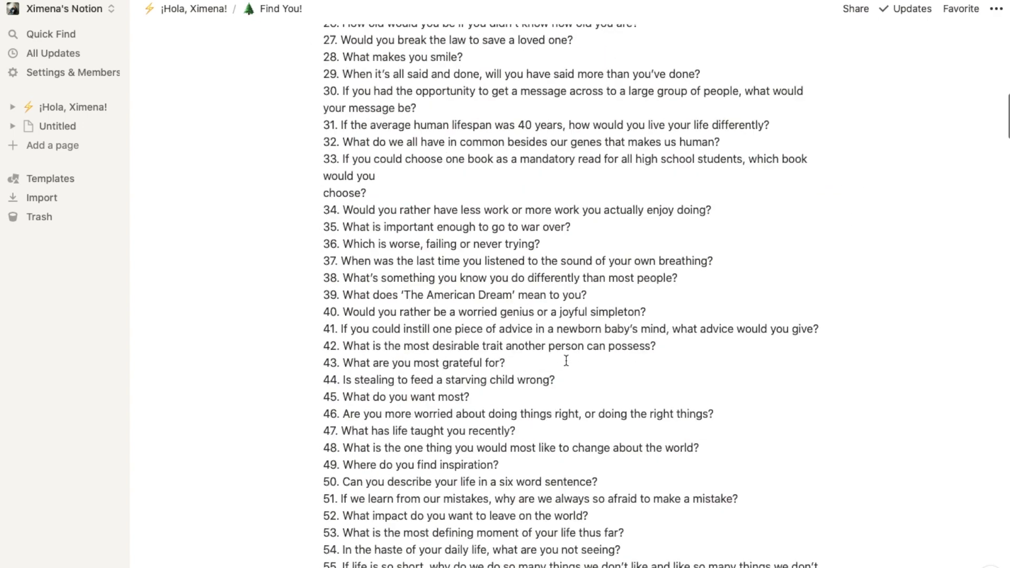
pyautogui.scroll(-20, 566, 361)
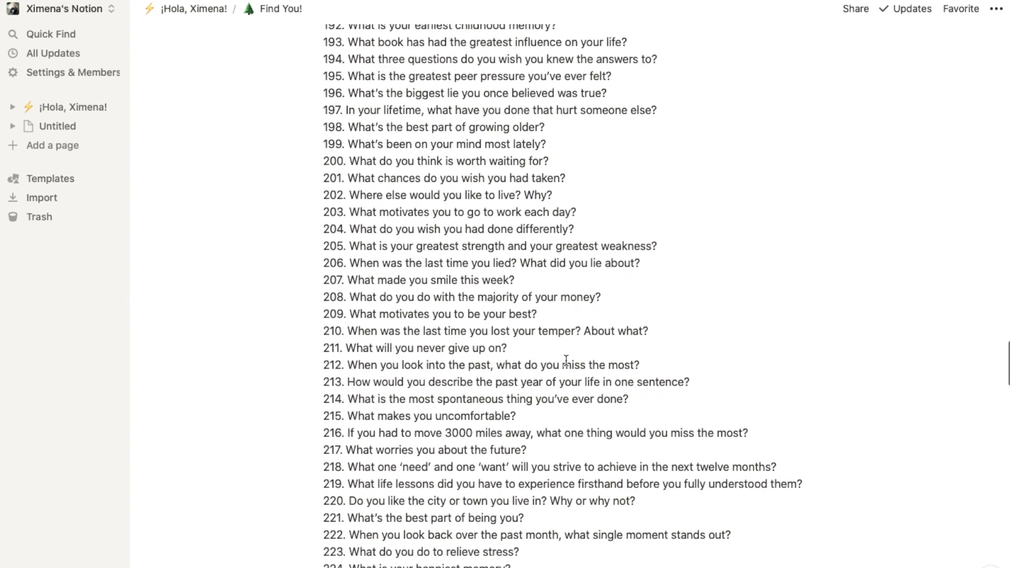
pyautogui.scroll(-20, 567, 360)
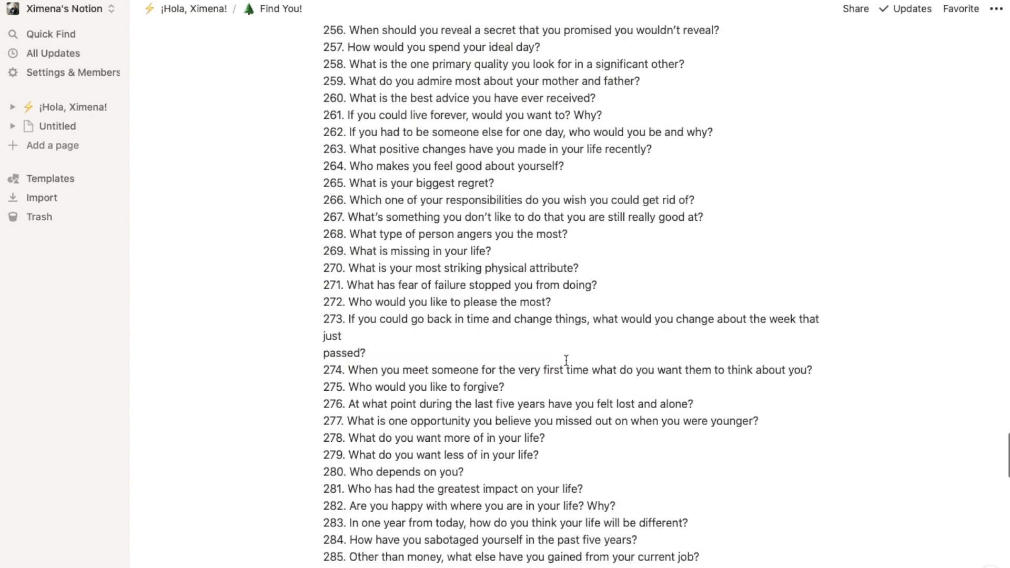
pyautogui.scroll(20, 566, 361)
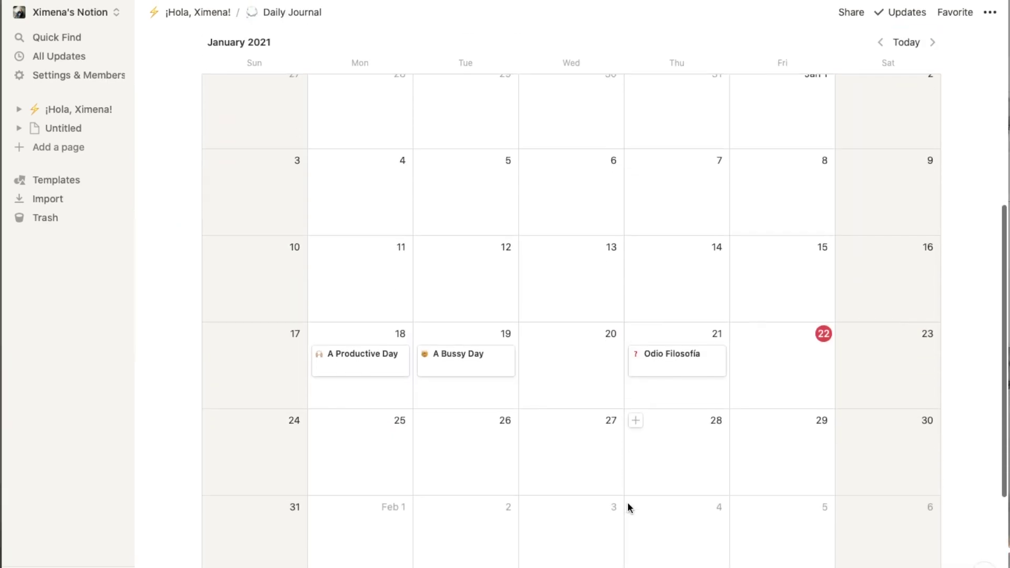
# Add a January 22, 2021 entry to the Daily Journal calendar using the New Journal Entry template and look over its prompts
pyautogui.scroll(-2, 628, 508)
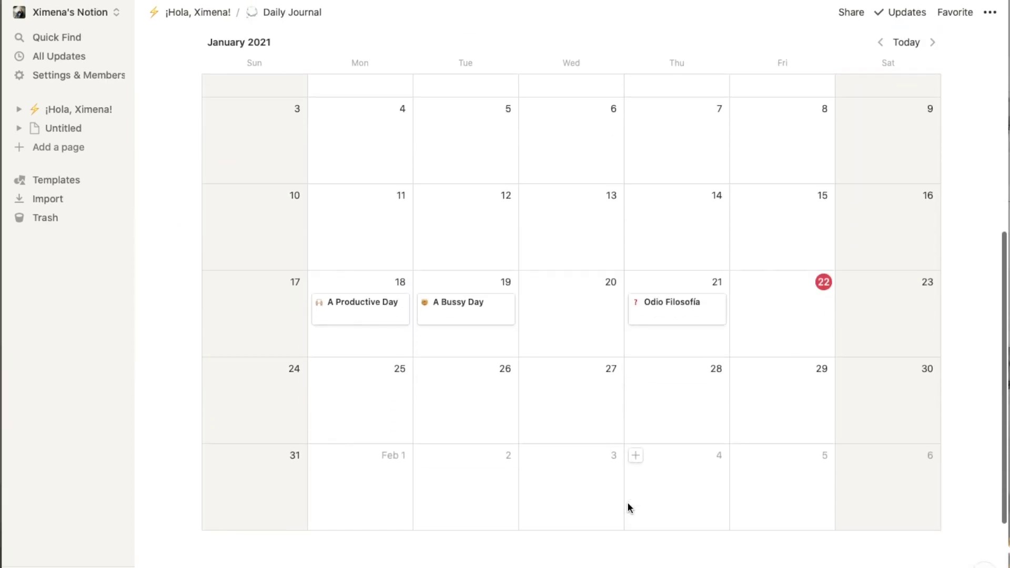
pyautogui.click(742, 284)
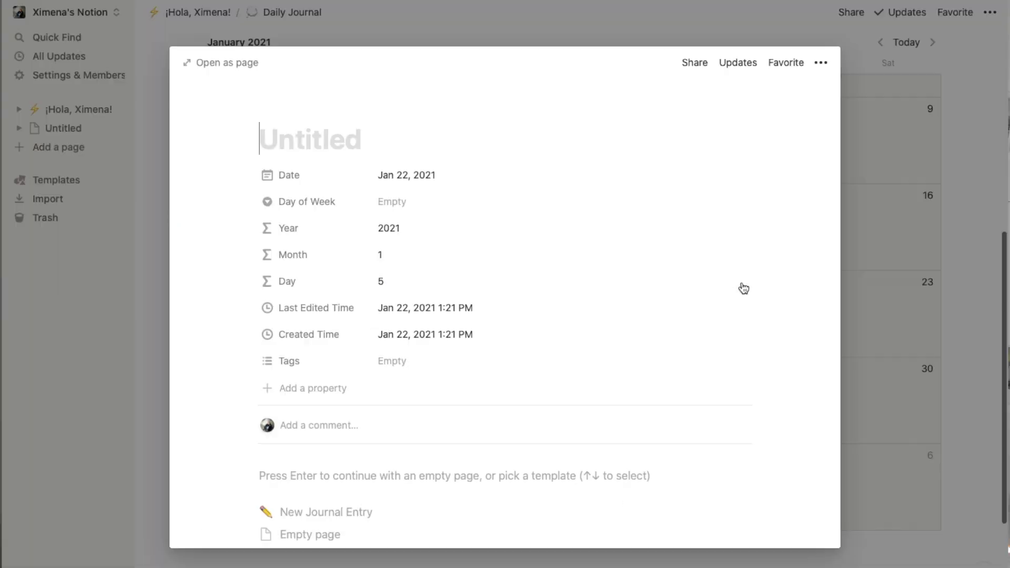
pyautogui.scroll(-3, 368, 416)
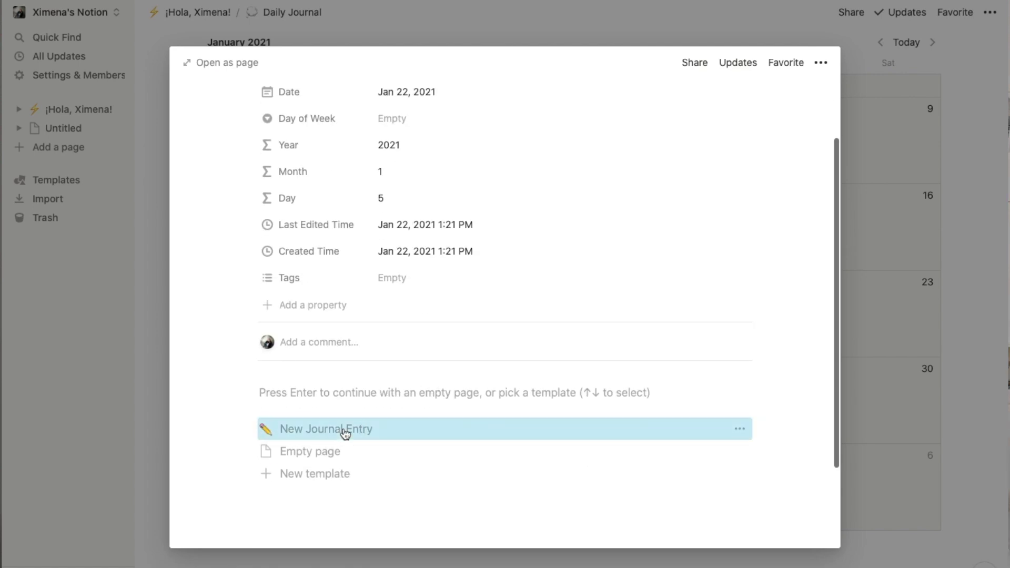
pyautogui.click(346, 431)
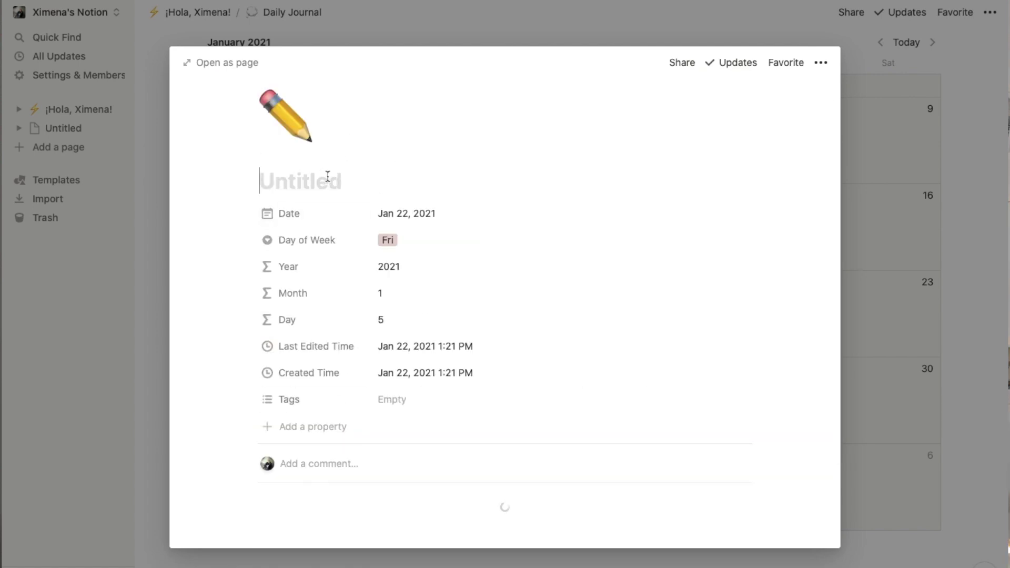
pyautogui.scroll(-6, 409, 332)
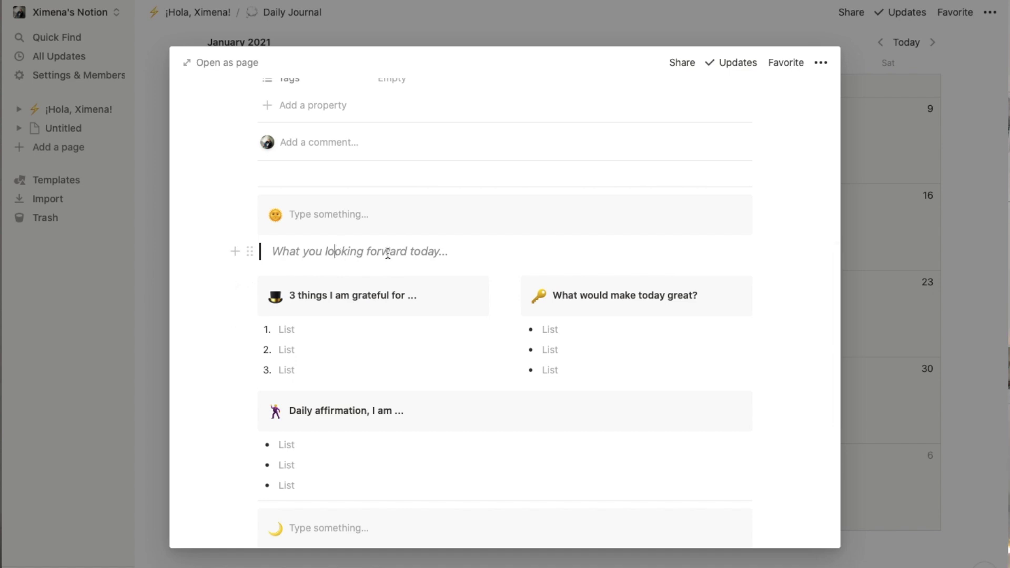
pyautogui.press('Return')
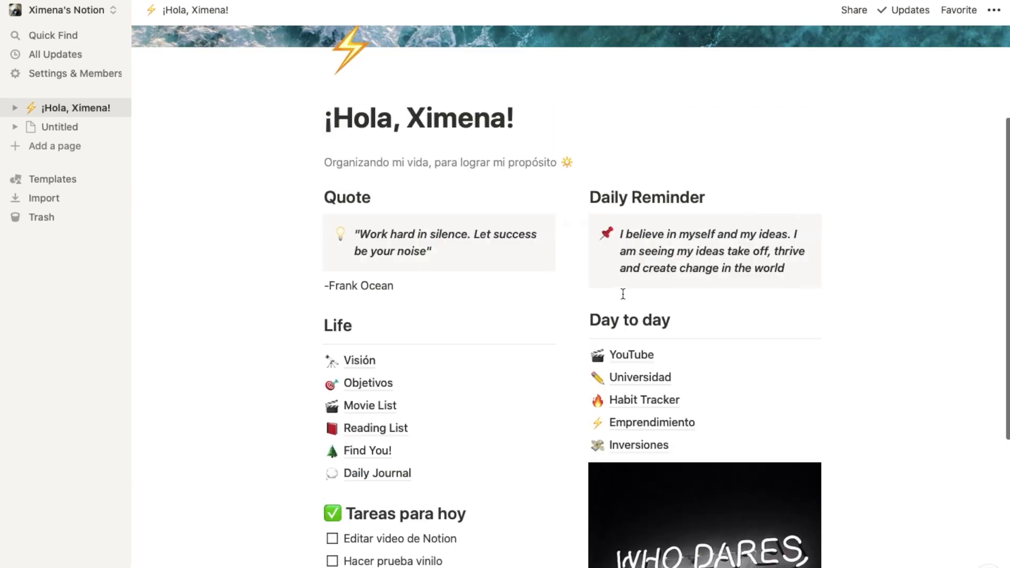
# Open the YouTube page from the home page's Day to day section and look over its By Status board
pyautogui.scroll(-3, 623, 293)
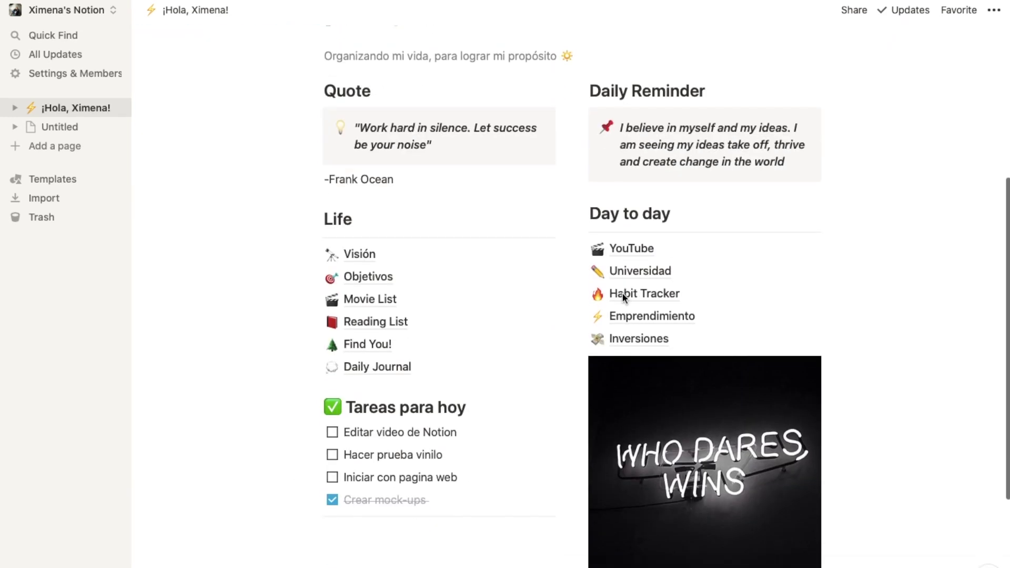
pyautogui.scroll(-2, 624, 295)
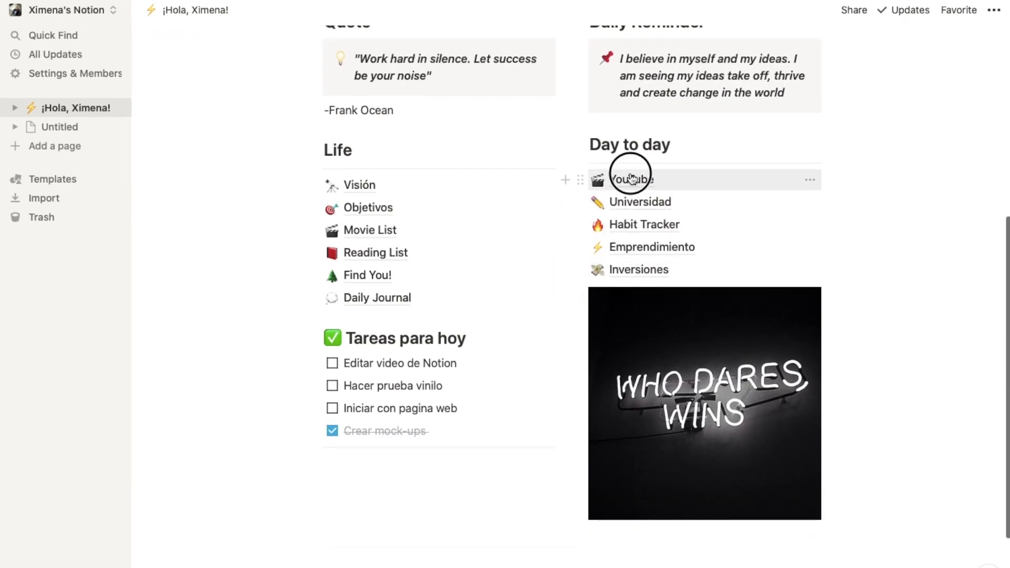
pyautogui.click(632, 179)
pyautogui.scroll(-4, 497, 528)
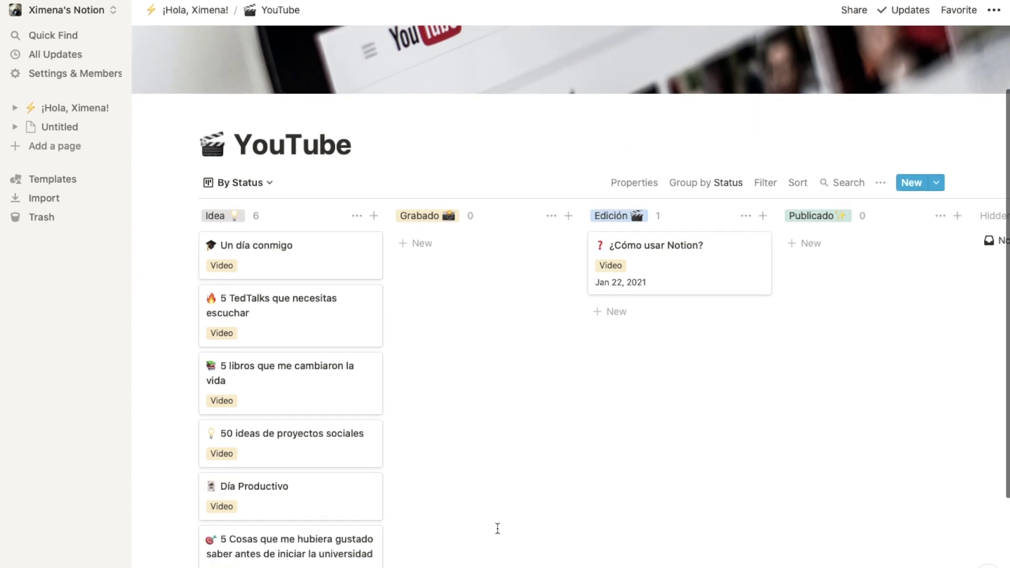
# Add a new card with a title starting "Un" to the Idea column of the YouTube board
pyautogui.scroll(1, 497, 527)
pyautogui.click(234, 557)
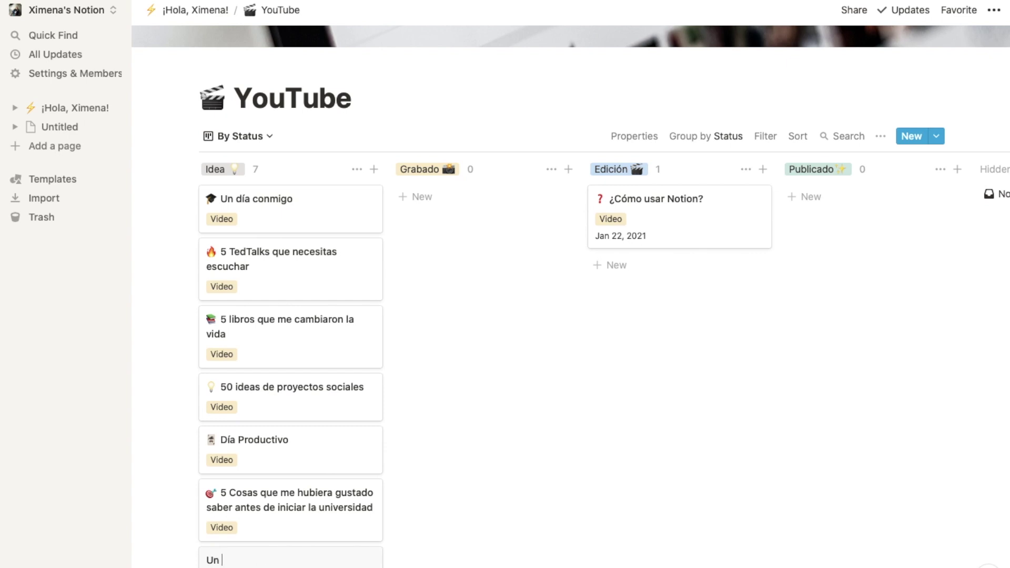
pyautogui.scroll(3, 609, 361)
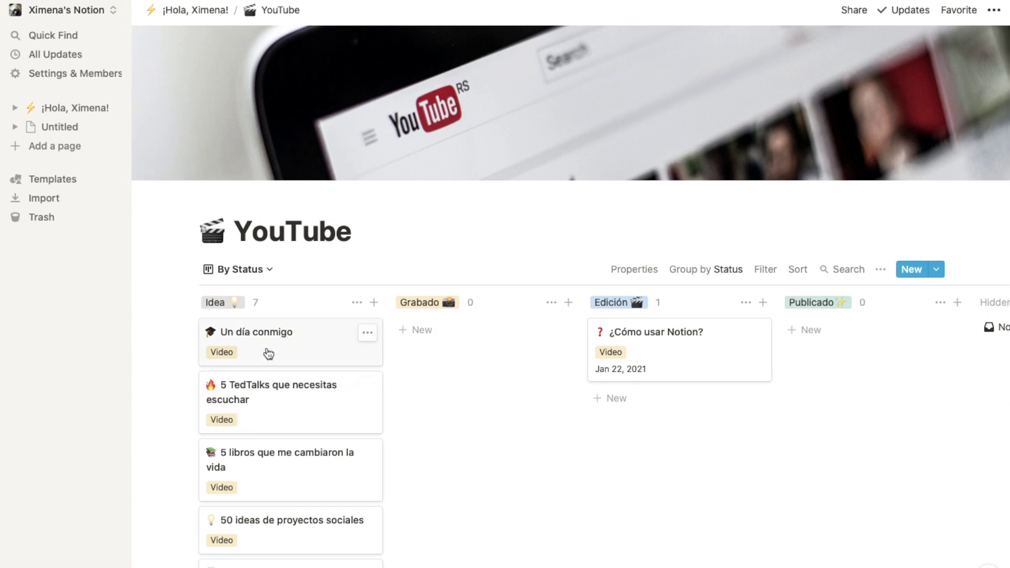
# Open the ¿Cómo usar Notion? card, look through its properties, Goals and Shot list sections, and close it
pyautogui.moveTo(437, 349); pyautogui.dragTo(458, 350)
pyautogui.click(655, 337)
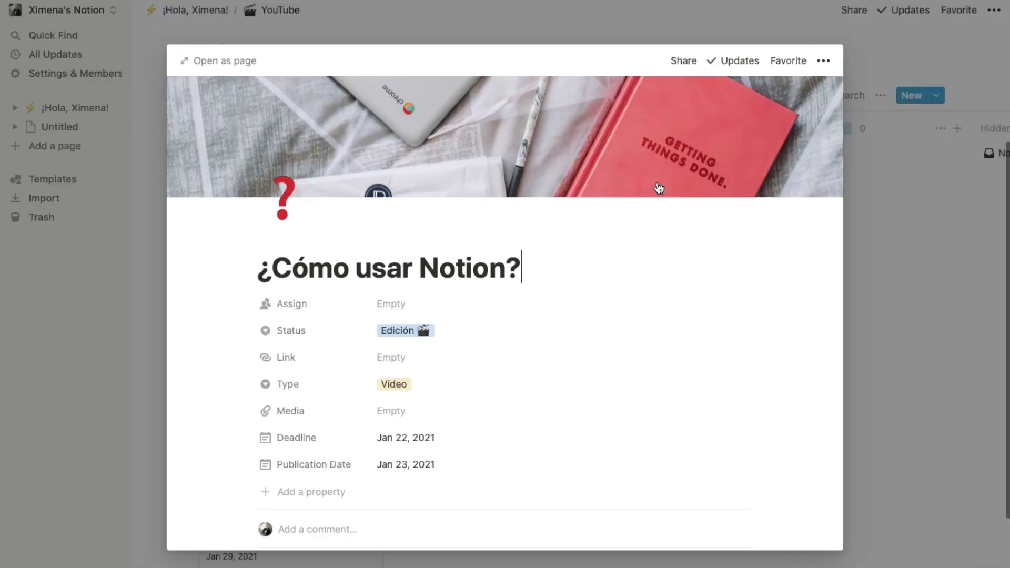
pyautogui.scroll(-3, 508, 379)
pyautogui.scroll(-6, 507, 375)
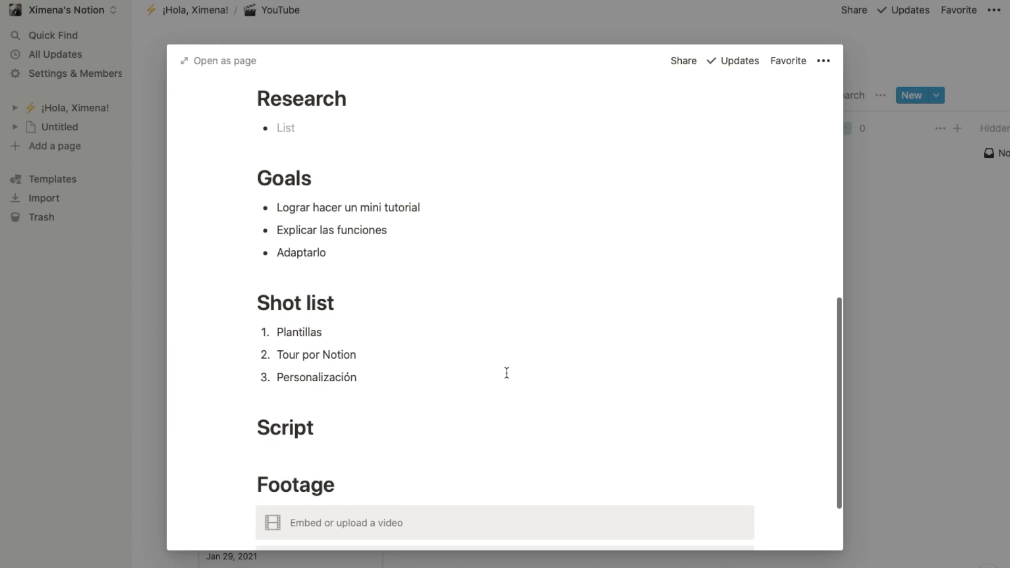
pyautogui.scroll(11, 506, 375)
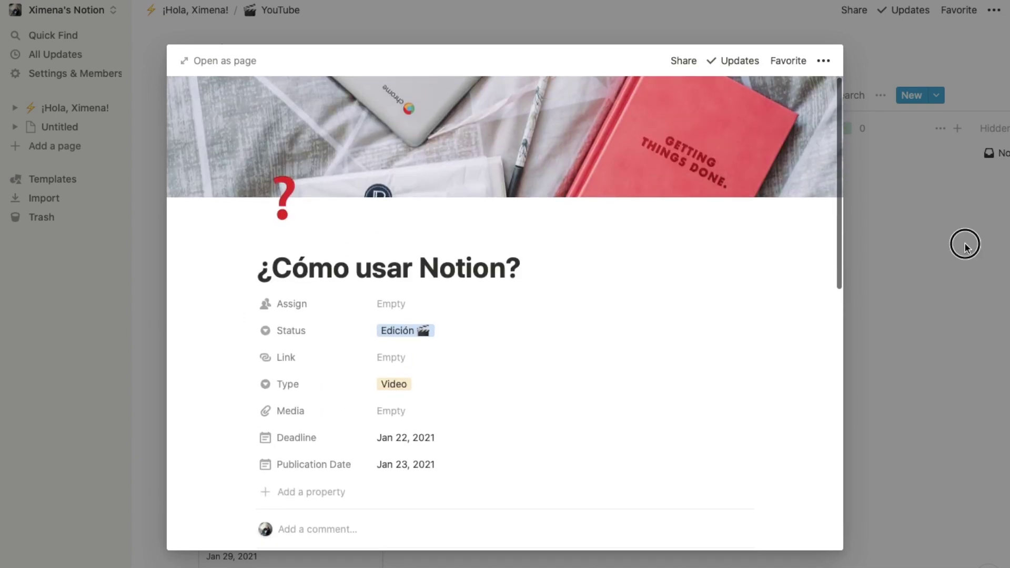
pyautogui.click(965, 242)
pyautogui.scroll(3, 955, 263)
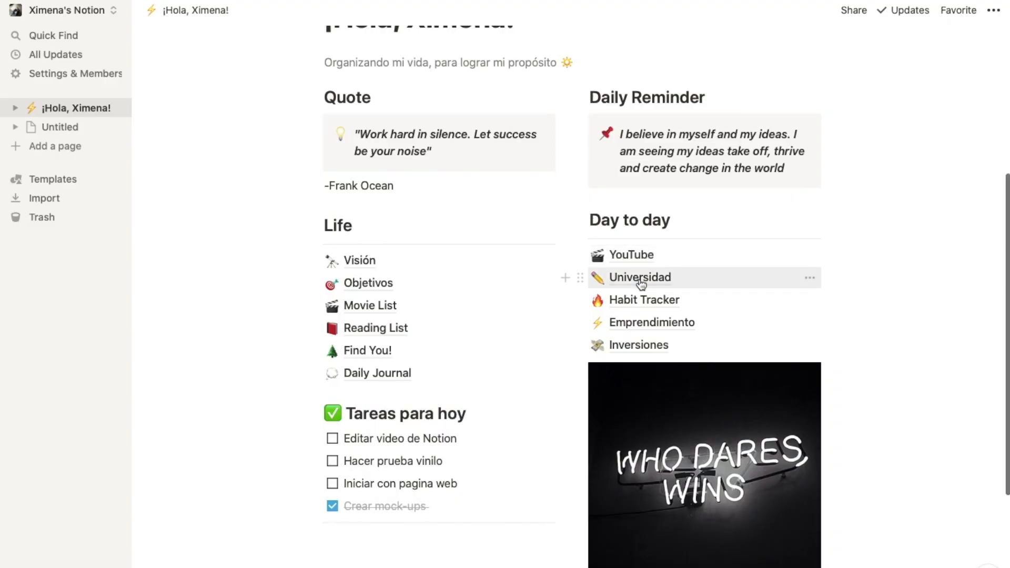
# Open Notas de Clase from the Universidad page and show it in Board view across all class groups
pyautogui.click(640, 277)
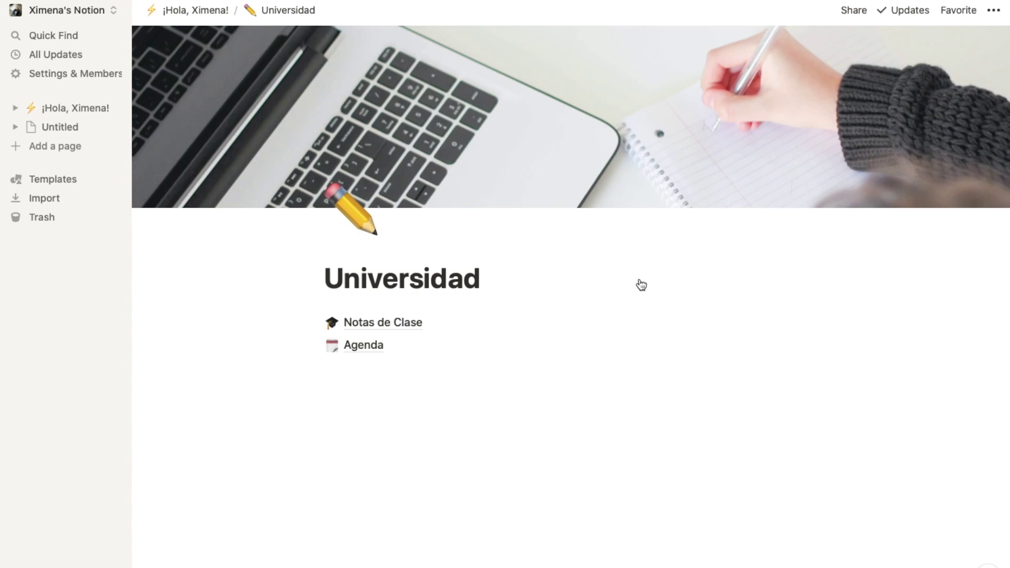
pyautogui.click(385, 330)
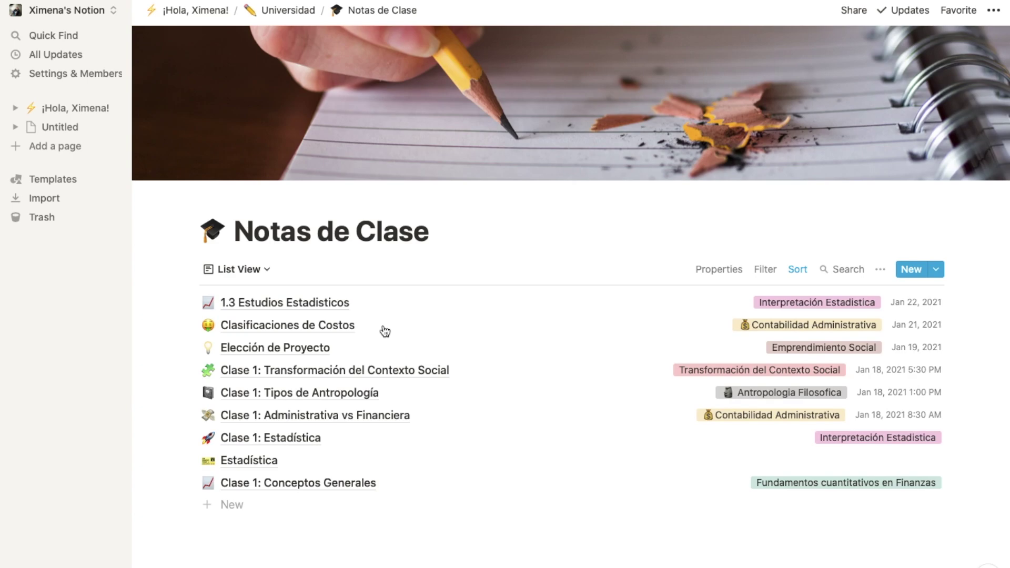
pyautogui.click(253, 277)
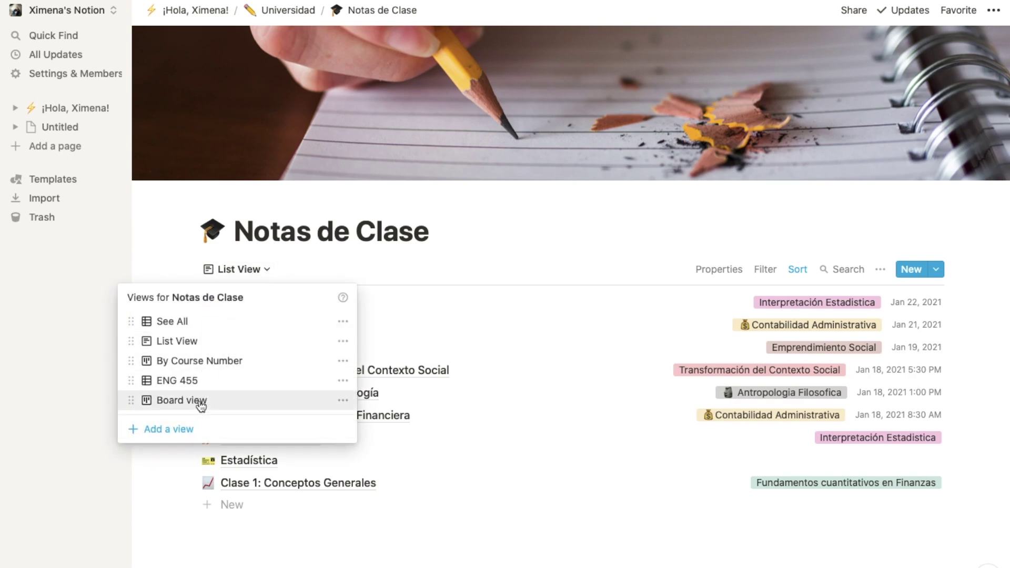
pyautogui.click(200, 404)
pyautogui.hscroll(10, 419, 492)
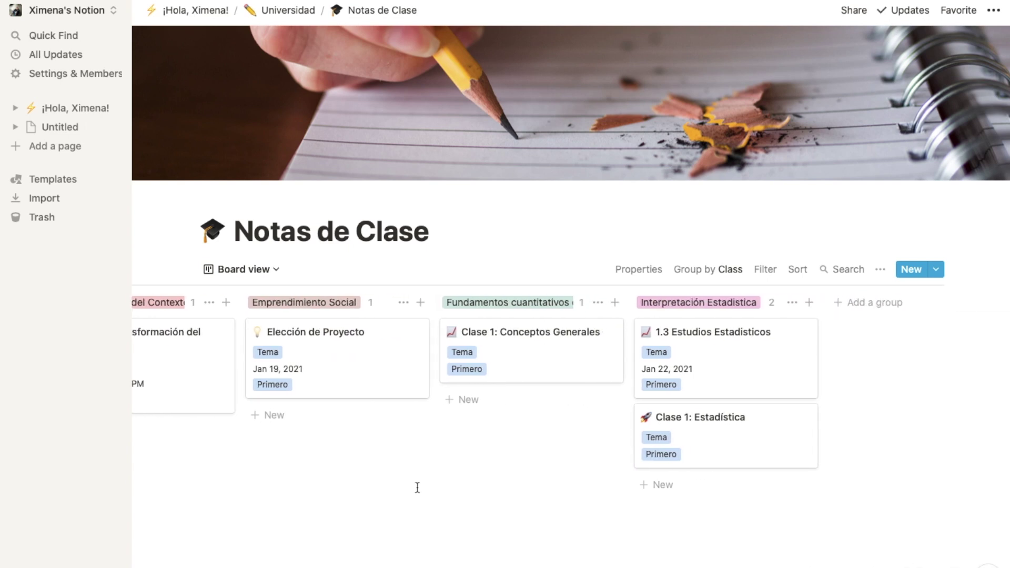
# Add a card named Hola to the Fundamentos cuantitativos group and open its page
pyautogui.click(464, 401)
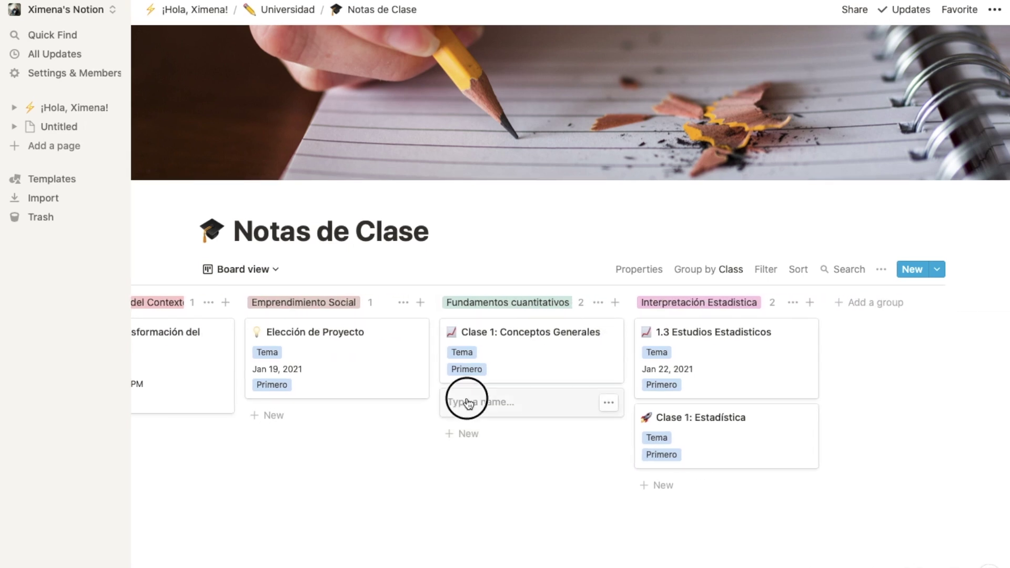
pyautogui.press('Return')
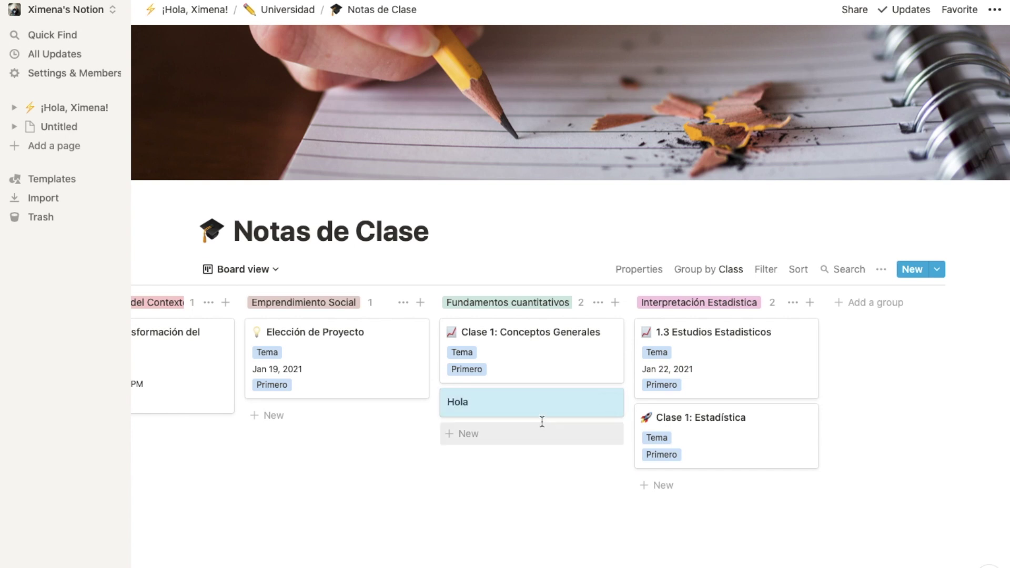
pyautogui.click(551, 407)
pyautogui.click(291, 112)
# Start the body of the Estadística note with a toggle list containing the toggles Introducción and Conceptos
pyautogui.scroll(-2, 348, 462)
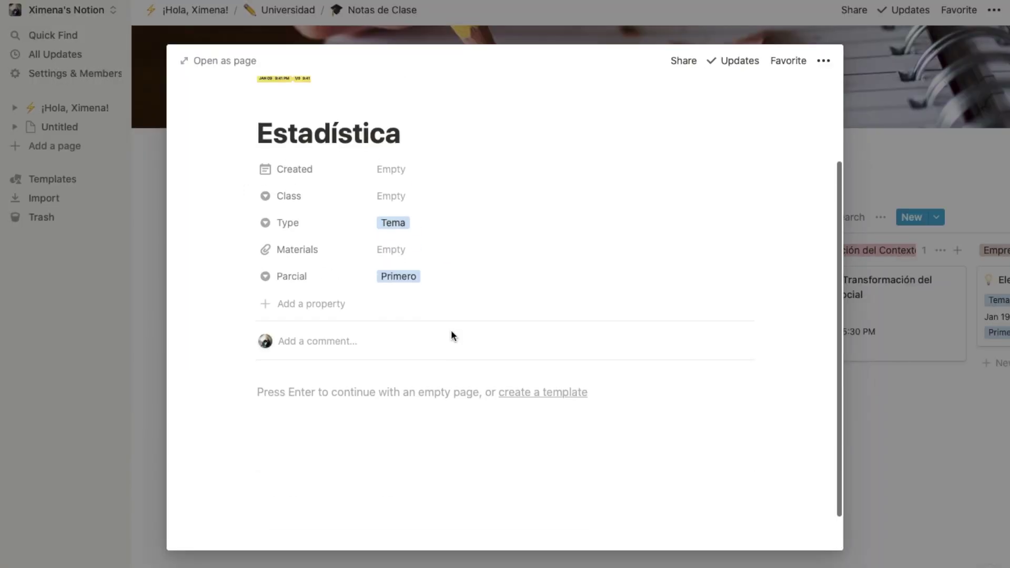
pyautogui.click(350, 394)
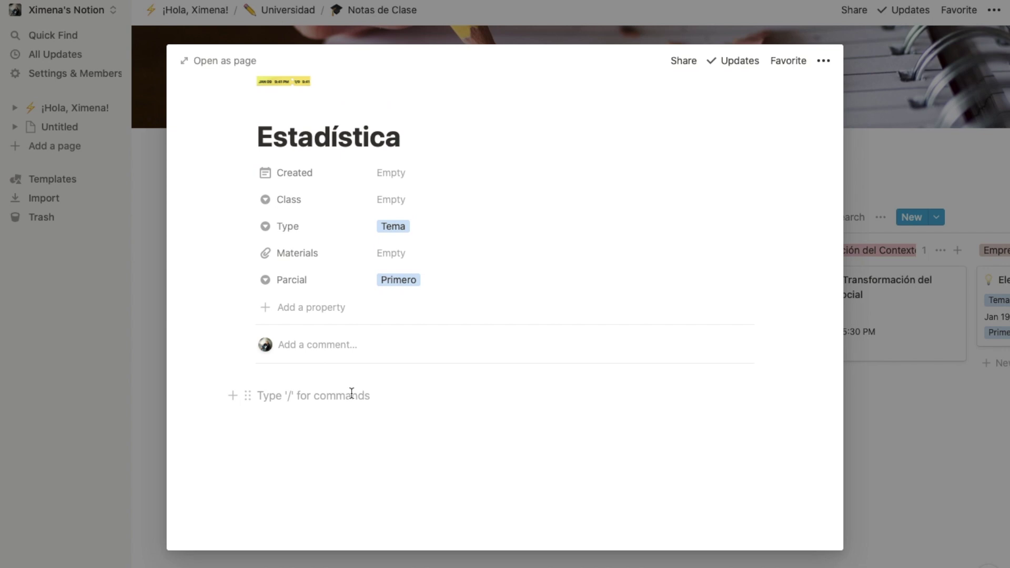
pyautogui.click(247, 395)
pyautogui.moveTo(219, 345)
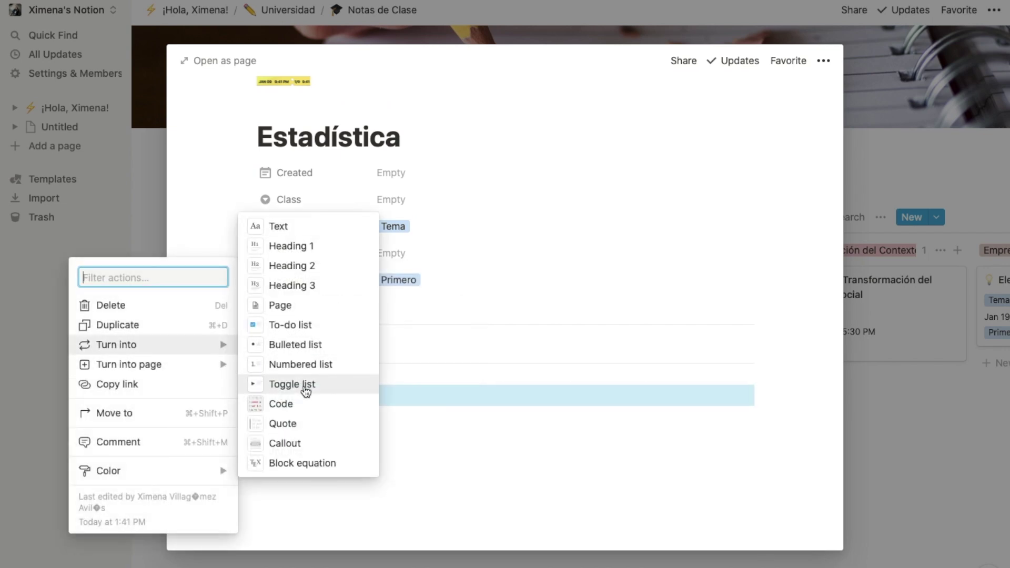
pyautogui.click(277, 385)
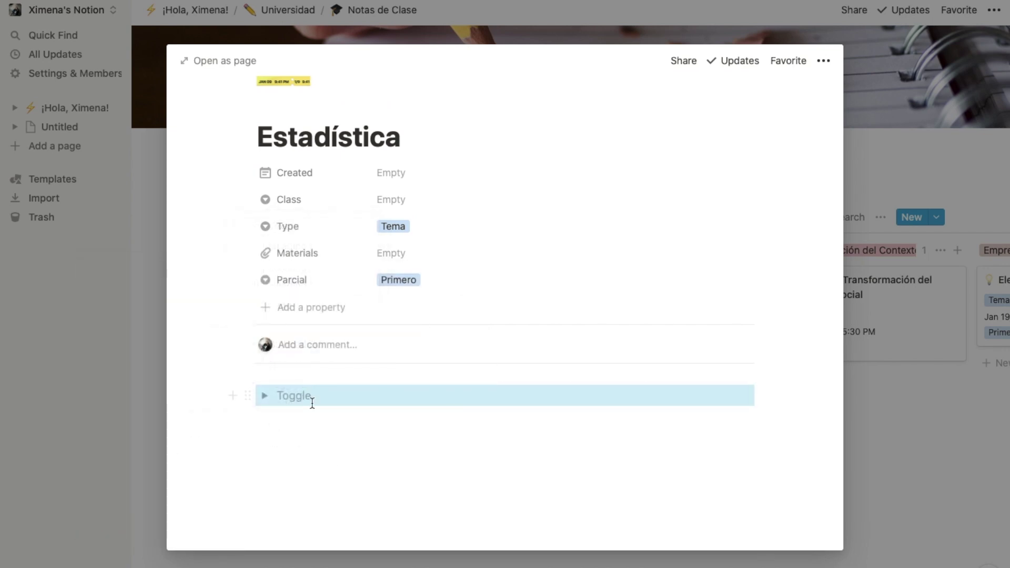
pyautogui.click(367, 411)
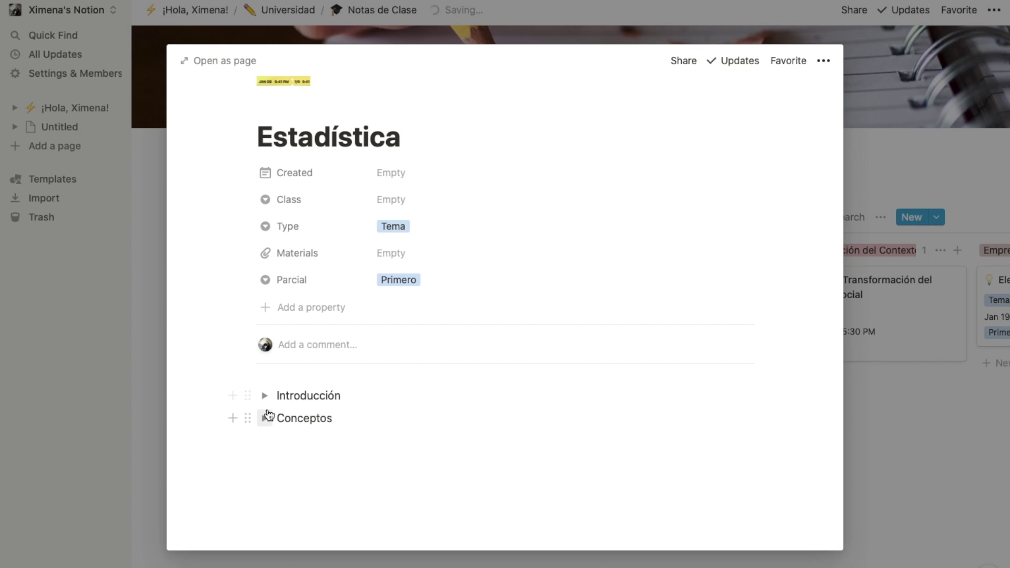
# Give the Introducción toggle a green background and the Conceptos toggle a yellow background, and expand Introducción
pyautogui.click(250, 397)
pyautogui.moveTo(190, 476)
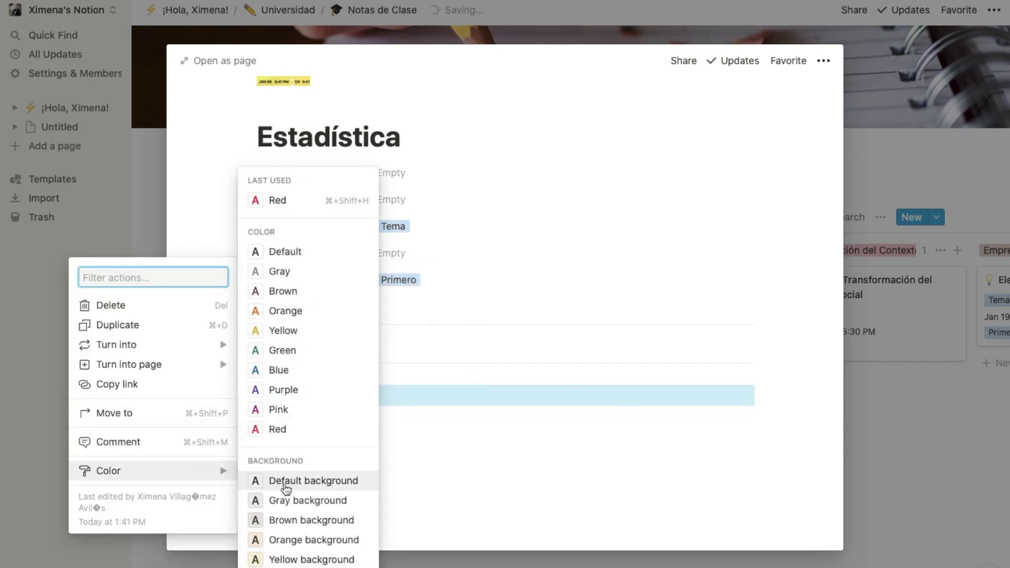
pyautogui.scroll(-3, 308, 474)
pyautogui.click(271, 411)
pyautogui.click(249, 417)
pyautogui.moveTo(195, 494)
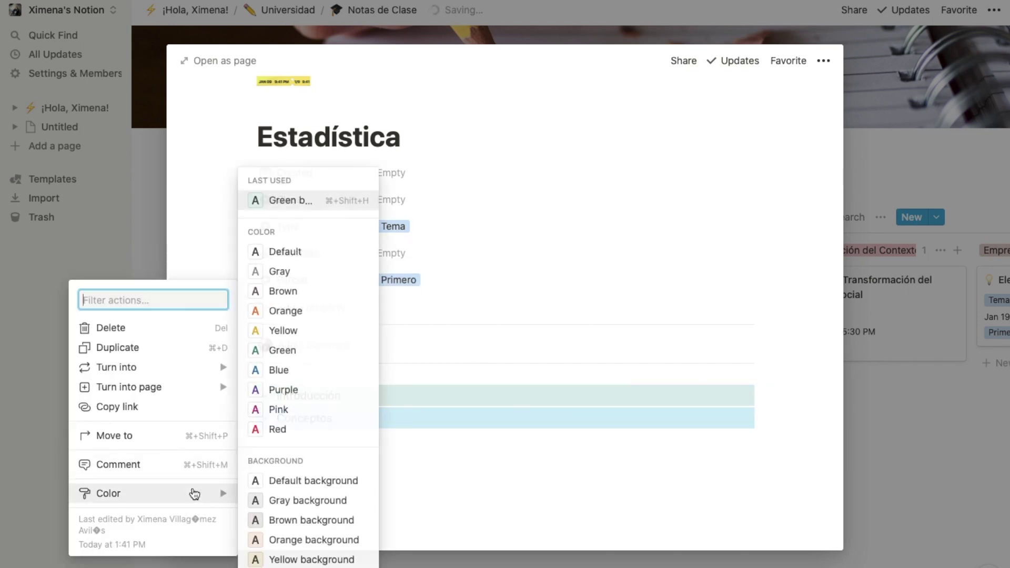
pyautogui.click(302, 559)
pyautogui.click(265, 395)
pyautogui.click(284, 415)
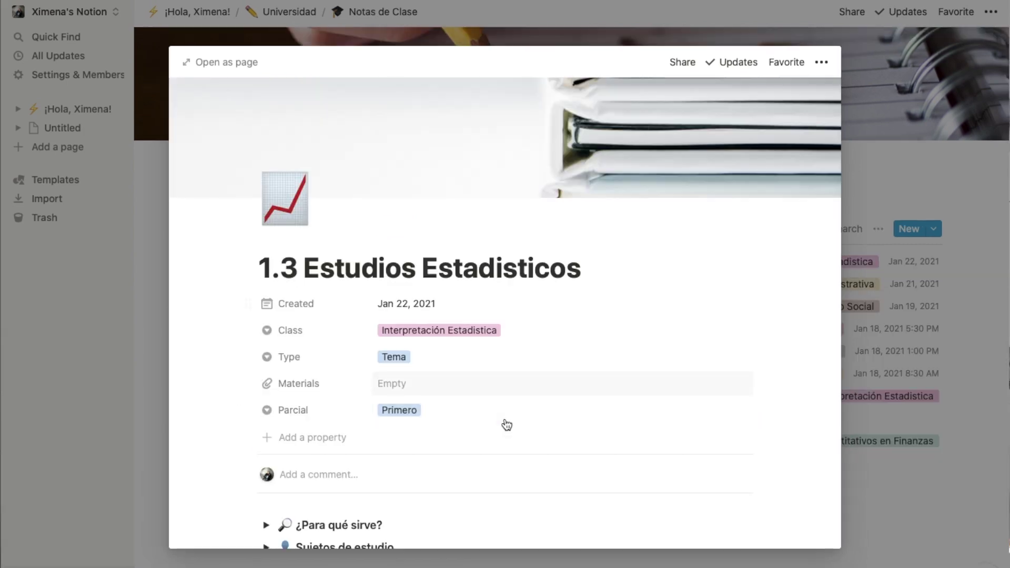
# Examine the Tipos toggle and its nested Observación toggles in the 1.3 Estudios Estadisticos note
pyautogui.scroll(-5, 474, 423)
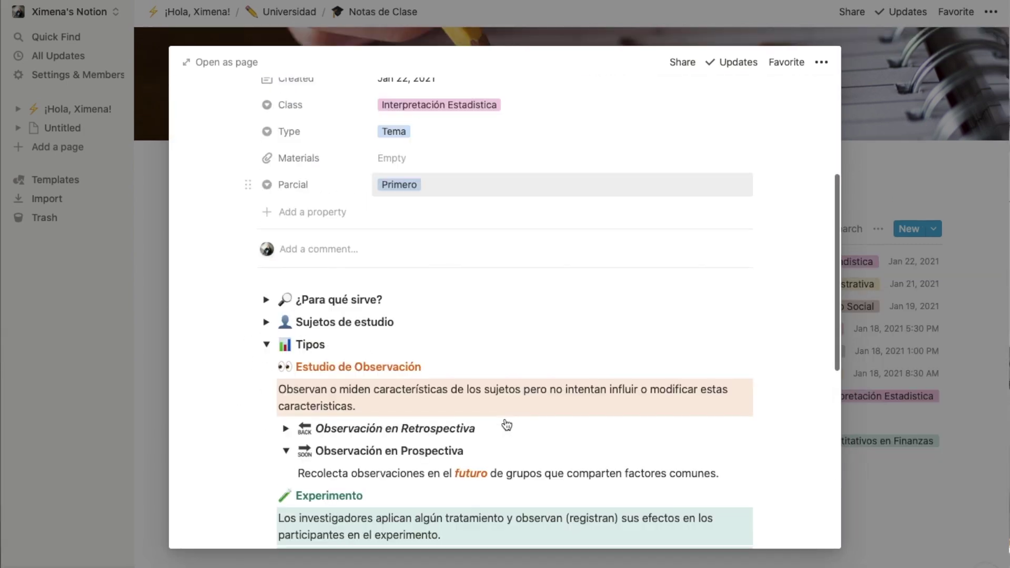
pyautogui.click(267, 342)
pyautogui.click(266, 392)
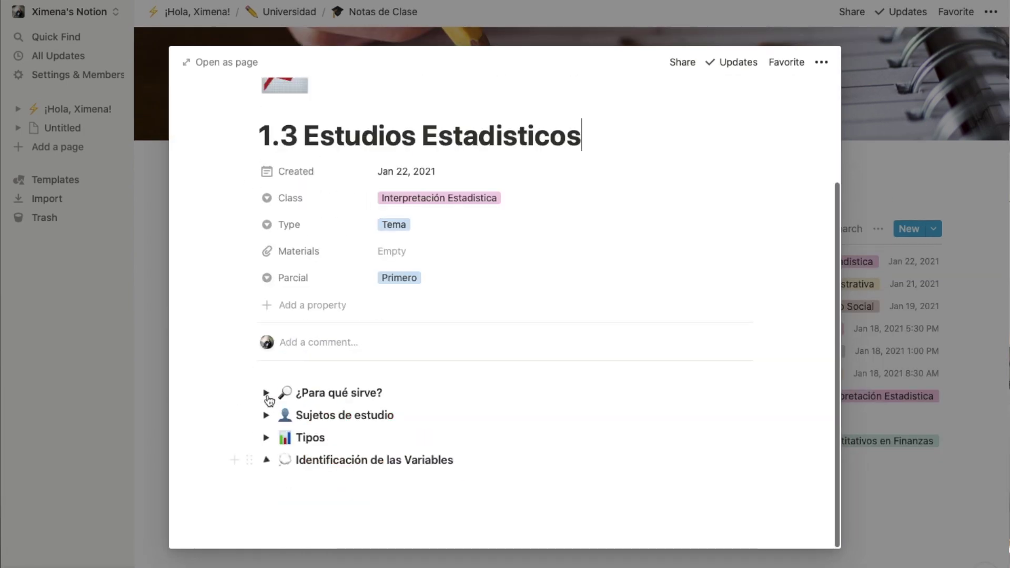
pyautogui.click(266, 439)
pyautogui.scroll(-4, 331, 453)
pyautogui.click(284, 337)
pyautogui.click(285, 337)
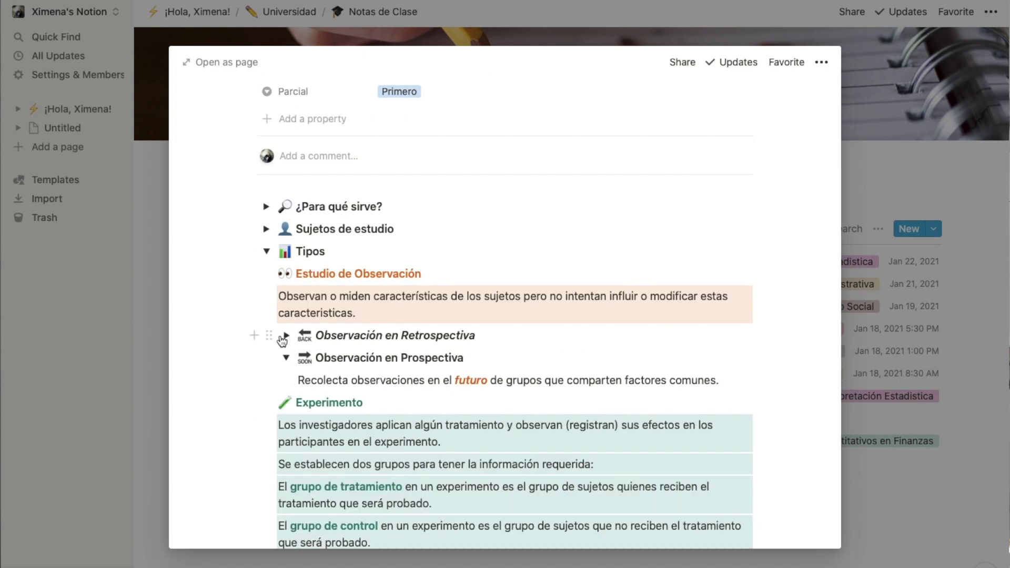
pyautogui.scroll(-3, 285, 340)
pyautogui.click(286, 225)
pyautogui.scroll(-3, 288, 229)
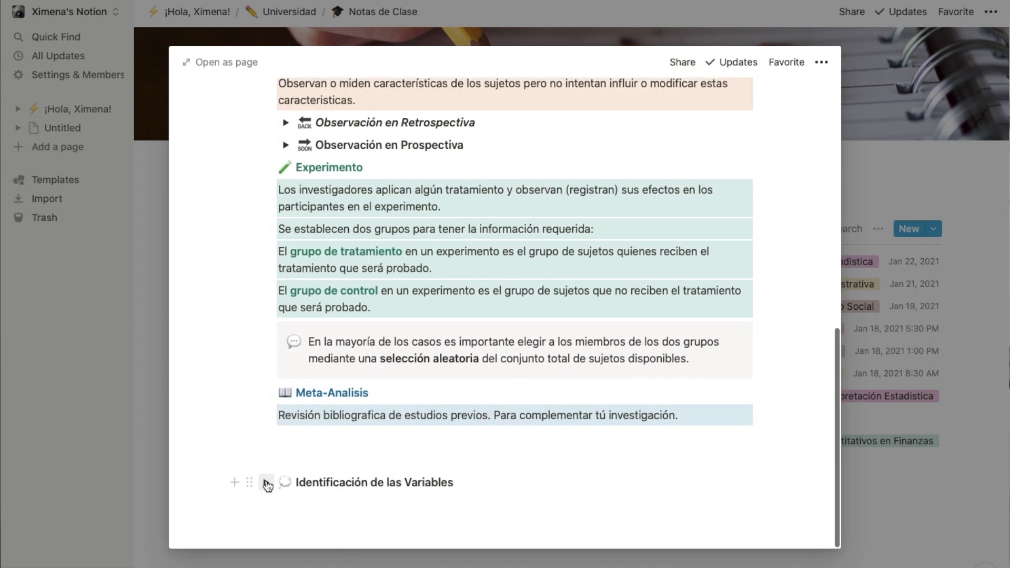
# Expand Identificación de las Variables, check its nested toggles, and close the 1.3 Estudios Estadisticos note
pyautogui.click(266, 480)
pyautogui.scroll(-3, 266, 485)
pyautogui.click(290, 416)
pyautogui.scroll(-1, 290, 416)
pyautogui.click(290, 368)
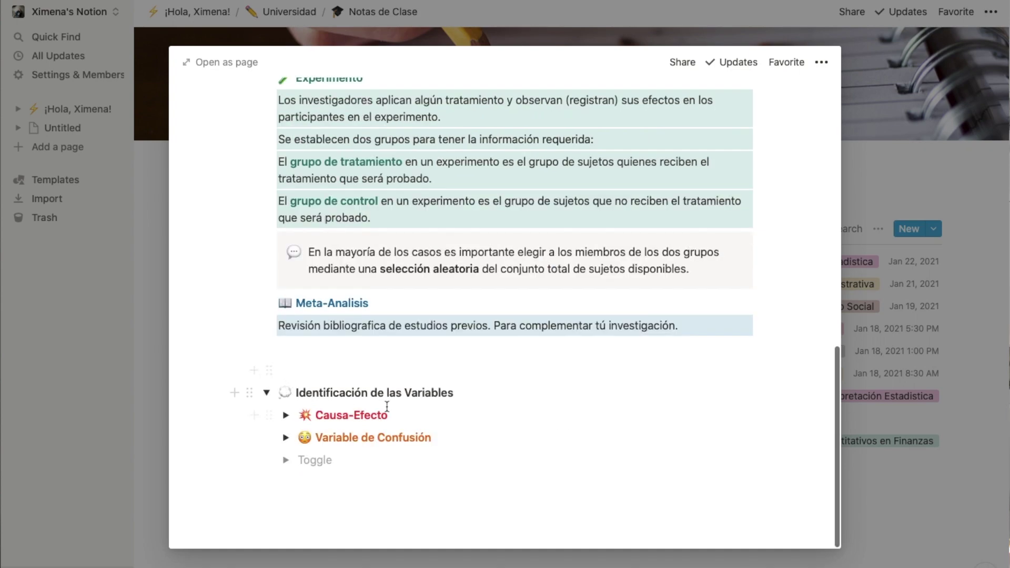
pyautogui.scroll(15, 527, 316)
pyautogui.click(920, 535)
# Open the Clase 1: Conceptos Generales note and look over its toggle sections, including the contents of Formulas
pyautogui.click(298, 442)
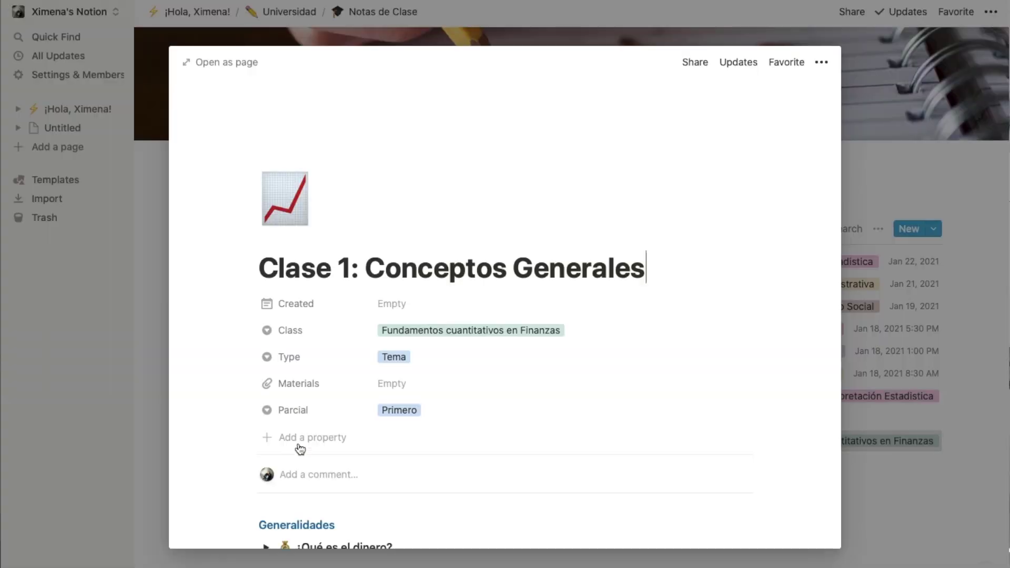
pyautogui.scroll(-5, 393, 401)
pyautogui.click(267, 316)
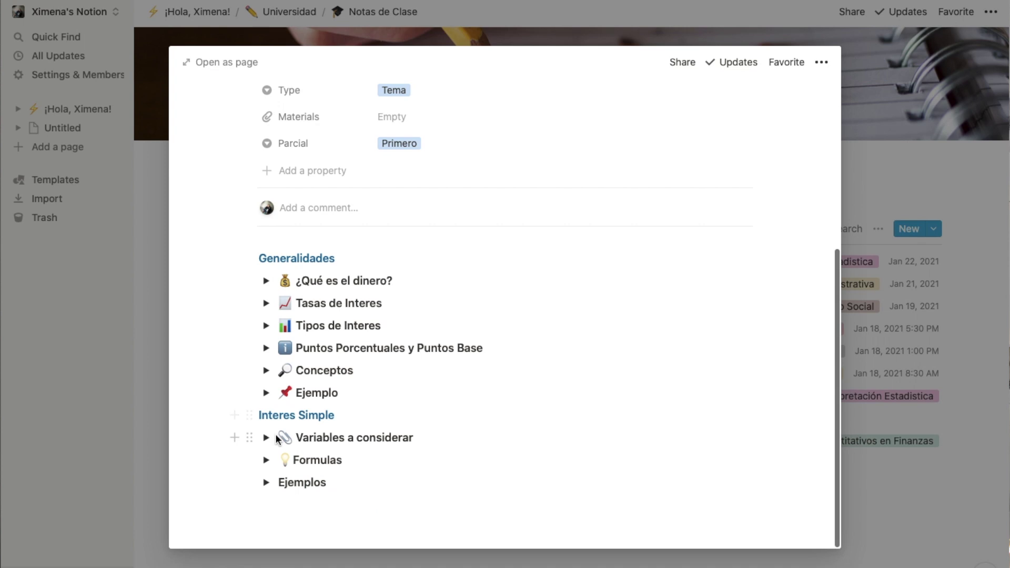
pyautogui.click(267, 462)
pyautogui.scroll(-5, 269, 463)
pyautogui.scroll(3, 272, 375)
pyautogui.click(268, 370)
# Expand Tipos de Interes in the Clase 1: Conceptos Generales note and check its nested Interes Simple toggle
pyautogui.click(267, 325)
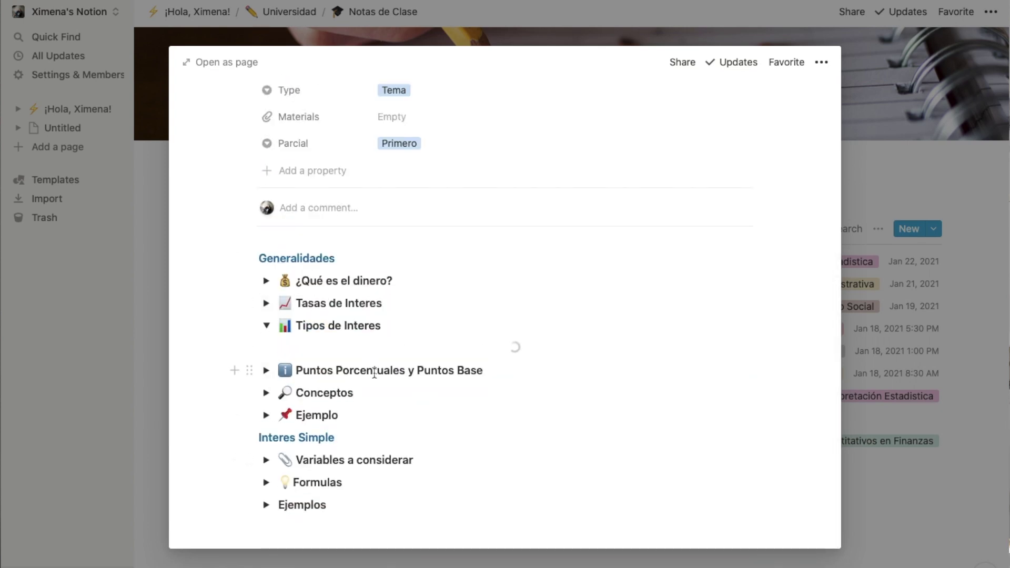
pyautogui.click(286, 348)
pyautogui.click(284, 349)
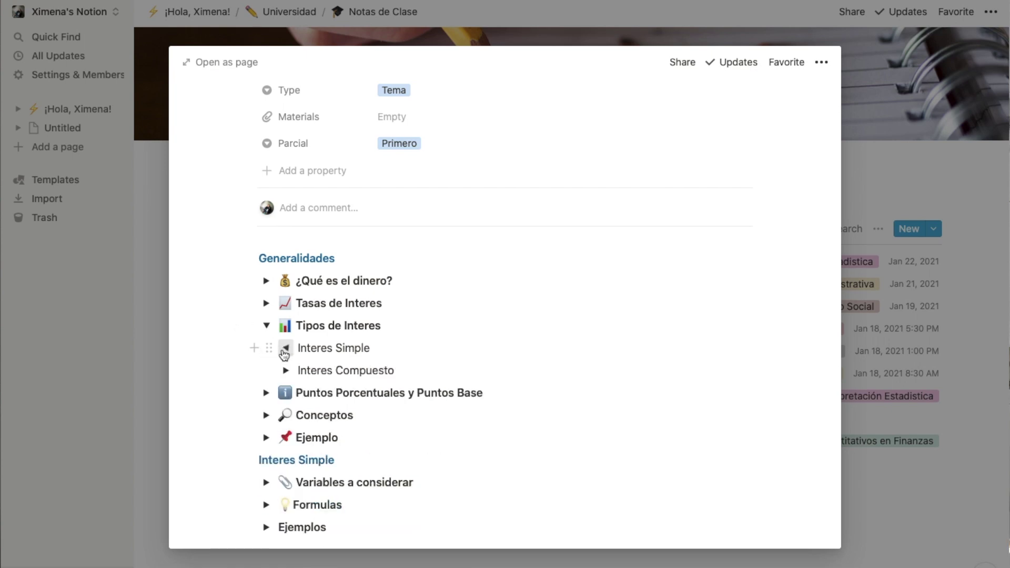
pyautogui.scroll(-5, 440, 428)
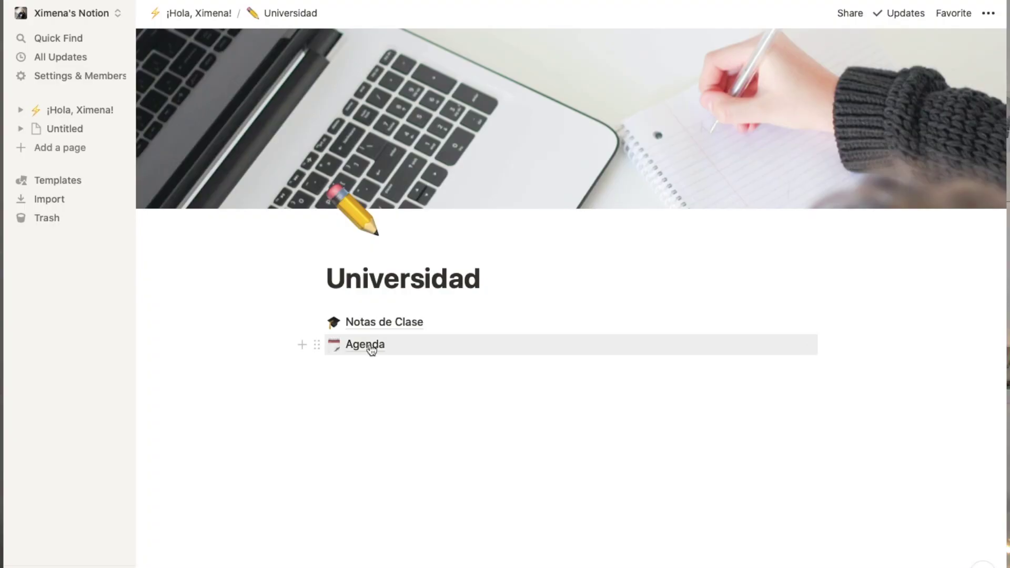
# Open Agenda from the Universidad page, name the empty row Quiz Estadistica, and open that entry
pyautogui.click(368, 347)
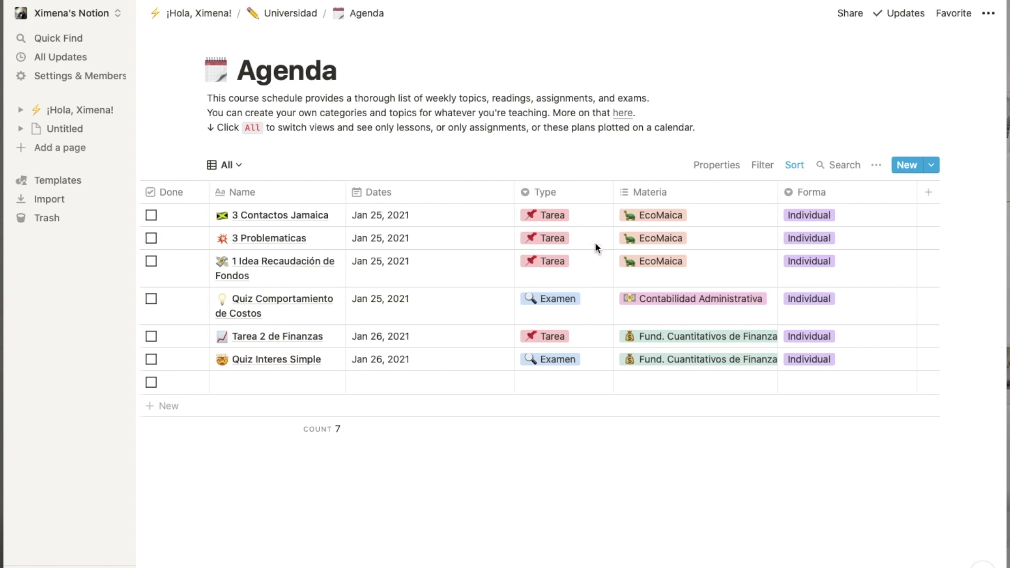
pyautogui.click(322, 381)
pyautogui.write('Quiz Estadistica')
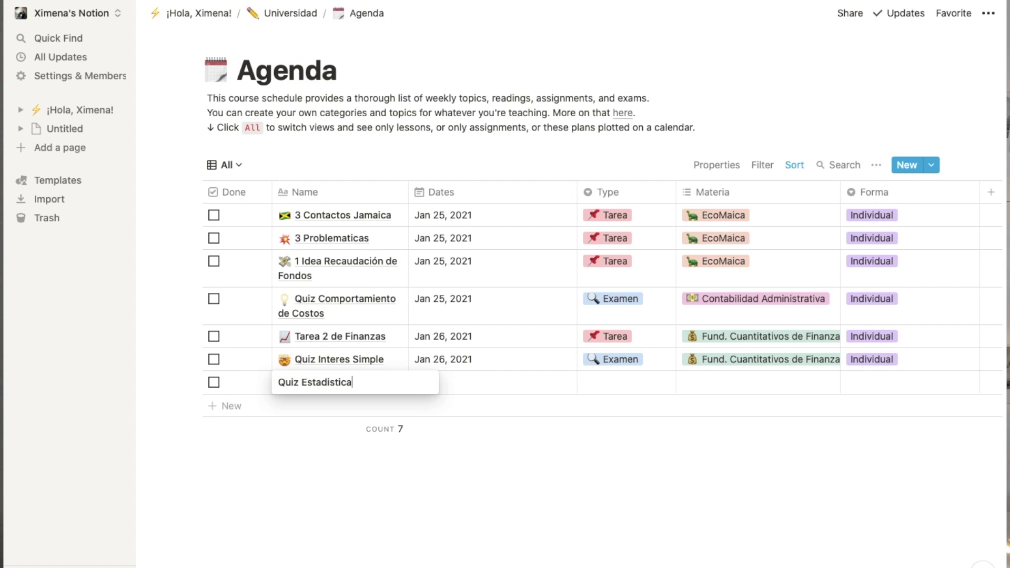
pyautogui.click(389, 382)
# Set the Quiz Estadistica entry's date to January 23, 2021 and its type to Examen
pyautogui.click(392, 177)
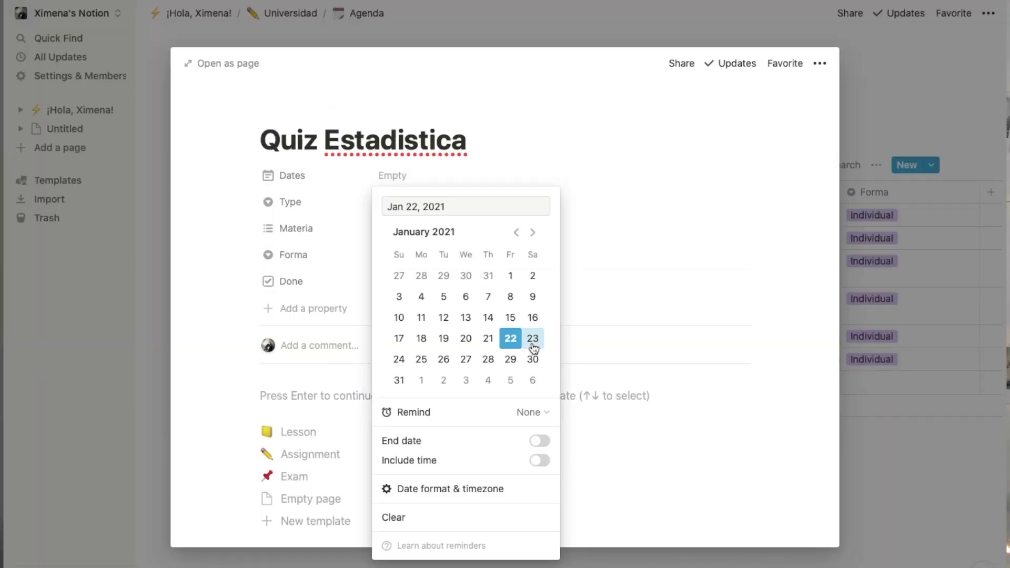
pyautogui.click(534, 340)
pyautogui.click(419, 207)
pyautogui.click(419, 204)
pyautogui.click(431, 264)
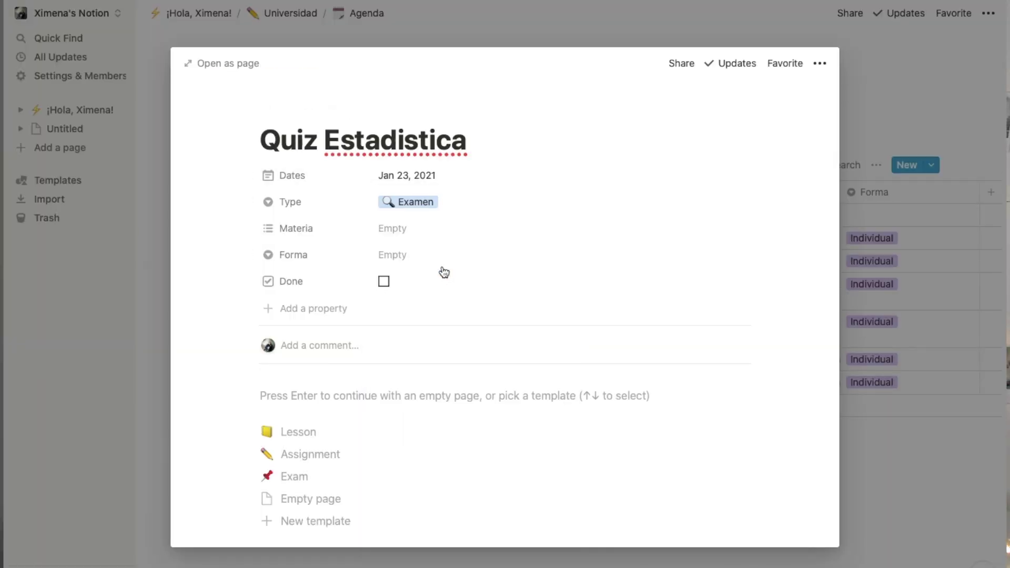
# Set the Quiz Estadistica entry's Materia to Interpretación Estadística and its Forma to Individual
pyautogui.click(392, 228)
pyautogui.click(463, 368)
pyautogui.click(600, 172)
pyautogui.click(400, 256)
pyautogui.click(419, 317)
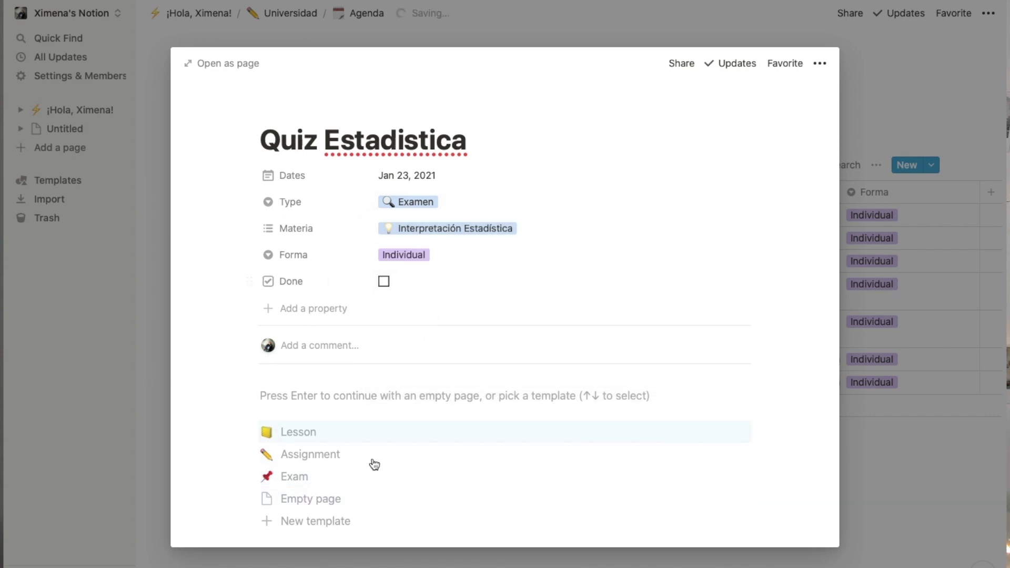
# Apply the Exam template to the Quiz Estadistica entry and show the Agenda in its Calendar view to check the January assignments
pyautogui.click(323, 476)
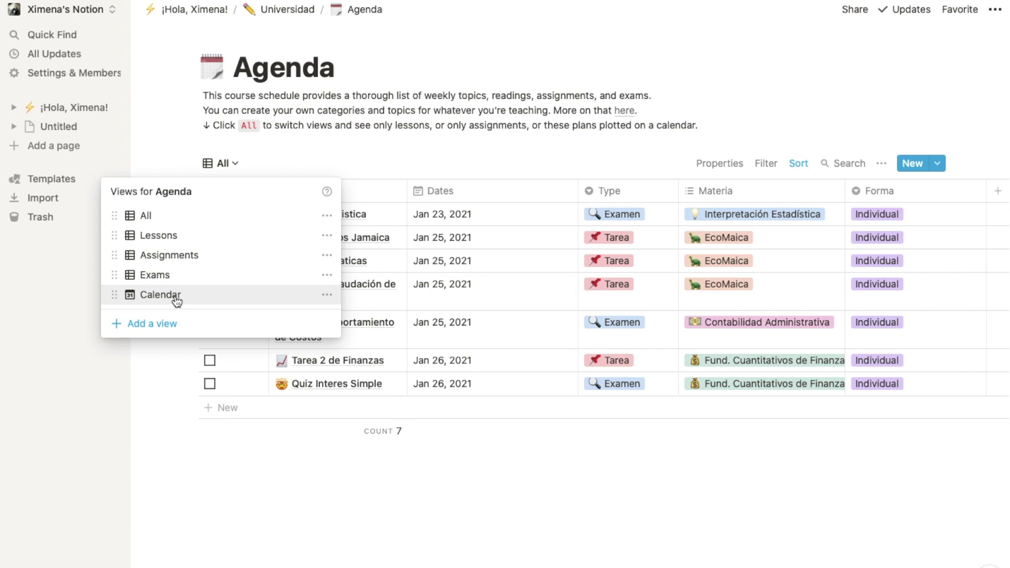
pyautogui.click(177, 299)
pyautogui.scroll(-5, 852, 350)
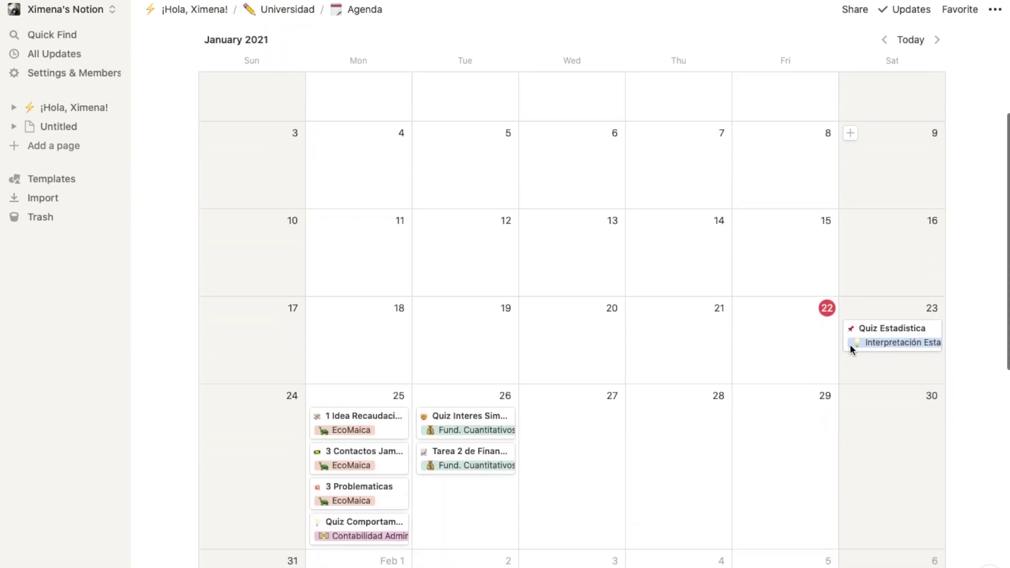
pyautogui.scroll(-3, 852, 351)
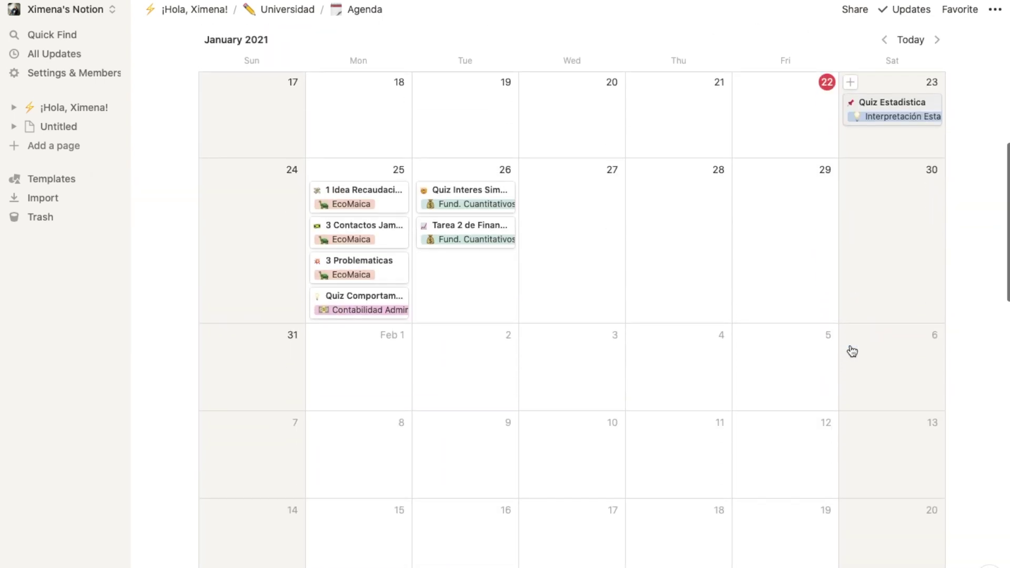
pyautogui.click(467, 228)
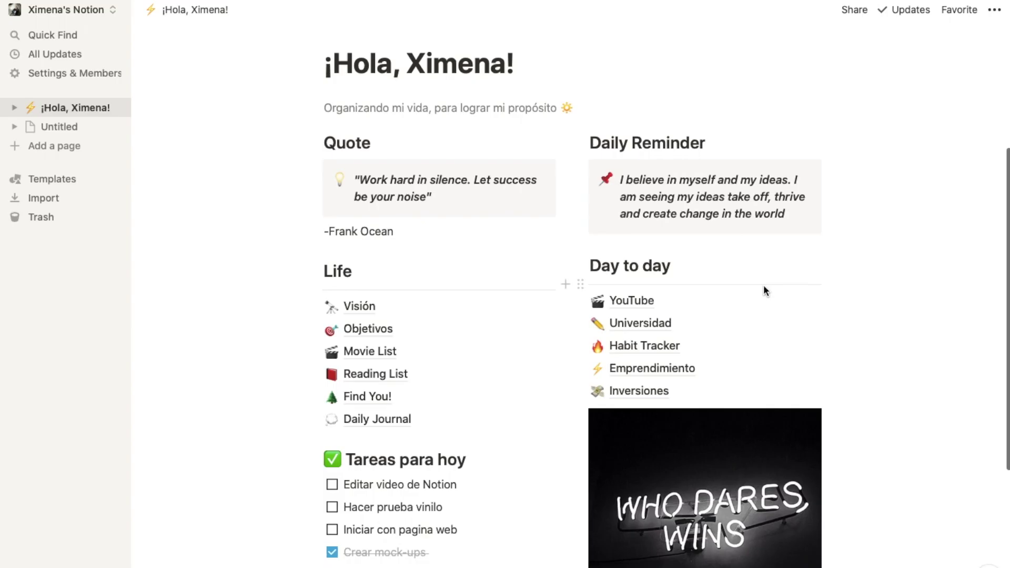
# Open Habit Tracker from the home page's Day to day section and look through the January habits table
pyautogui.click(635, 351)
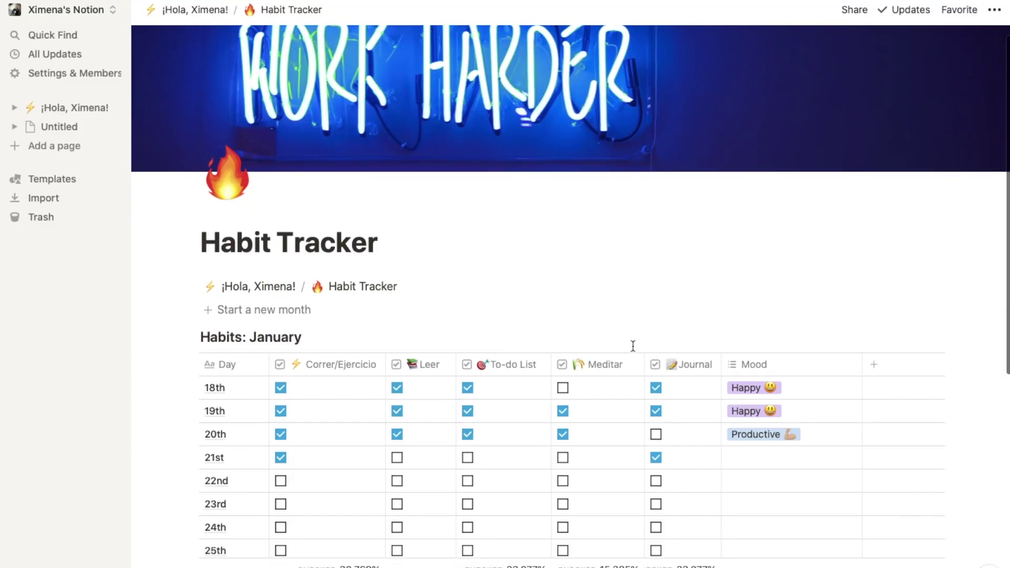
pyautogui.scroll(-2, 633, 346)
pyautogui.scroll(-4, 633, 346)
pyautogui.scroll(6, 633, 342)
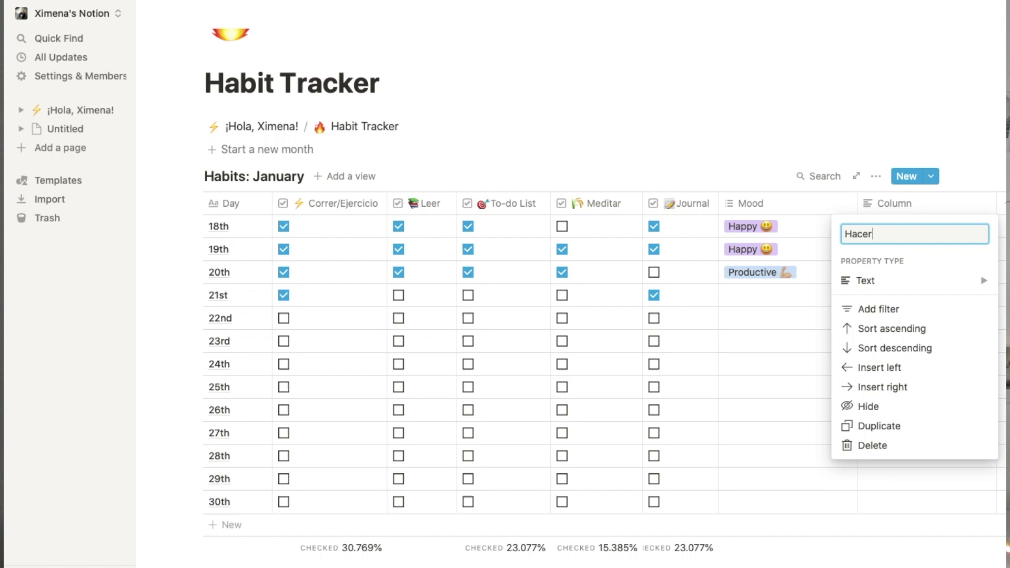
# Place the new Hacer tarea column before Mood in the January habits table and set its property type to Checkbox
pyautogui.moveTo(926, 203); pyautogui.dragTo(805, 203)
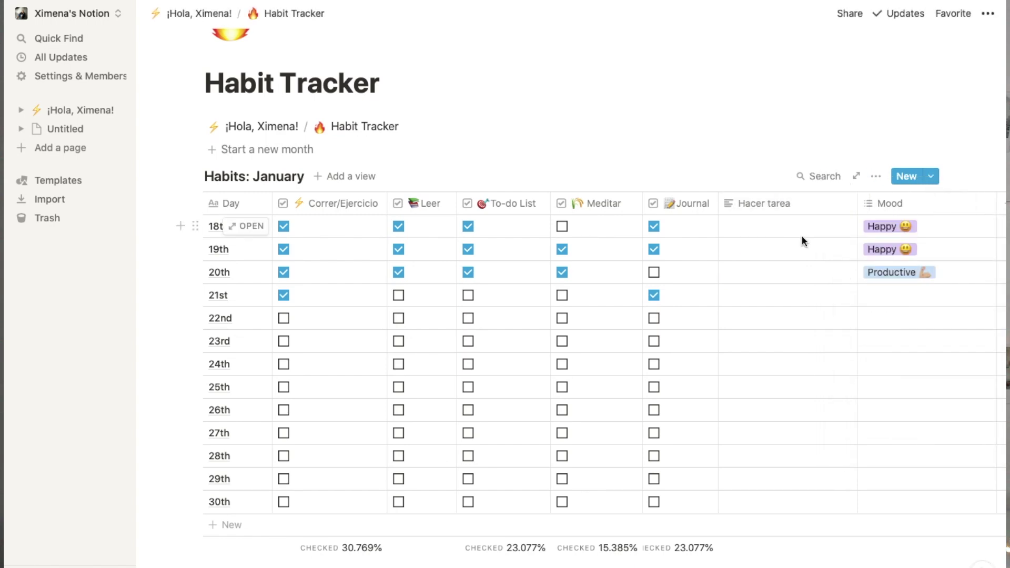
pyautogui.click(823, 203)
pyautogui.moveTo(818, 287)
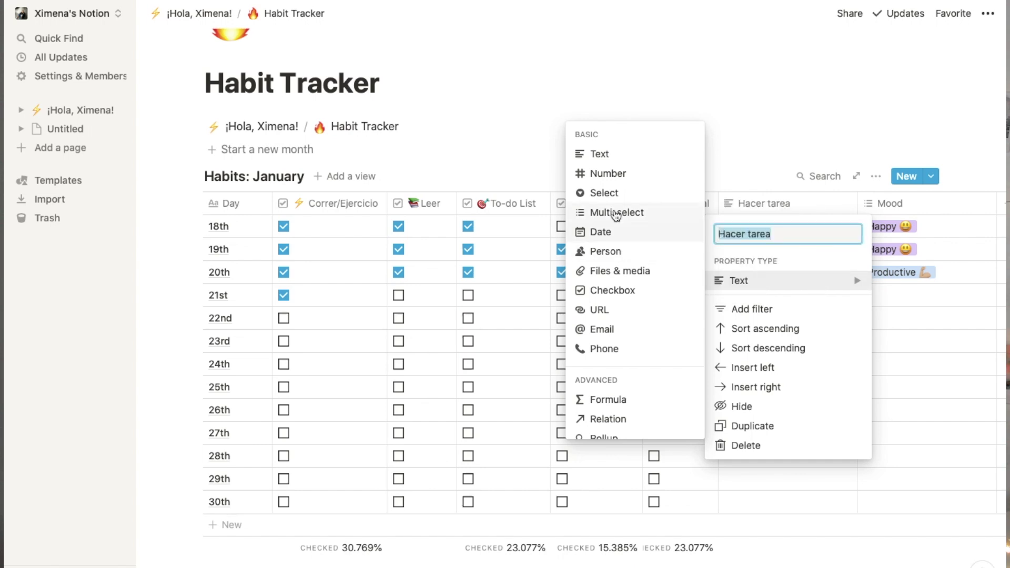
pyautogui.click(613, 290)
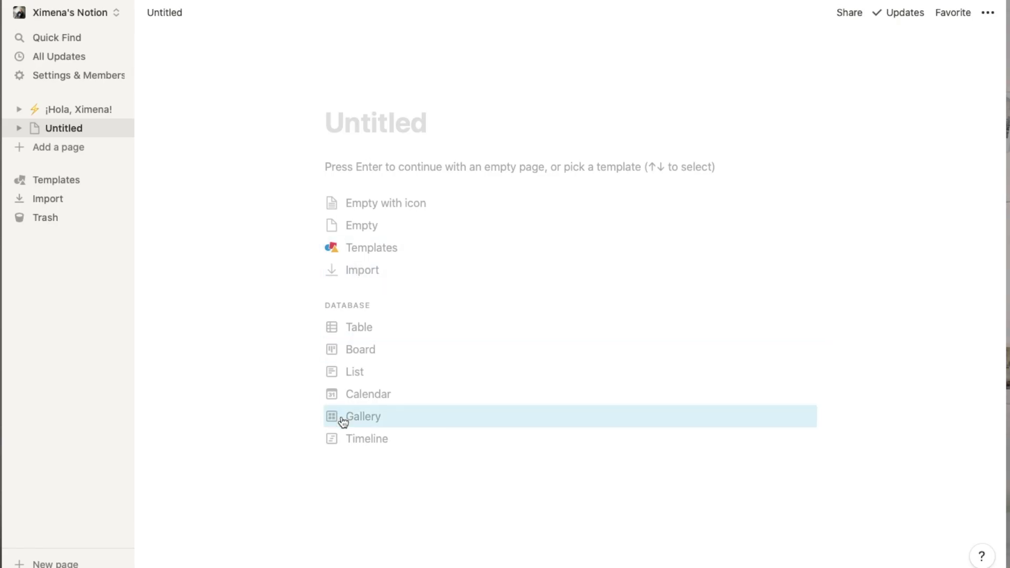
# Open the template picker for the Untitled page and look through the Education Reading List template
pyautogui.click(379, 258)
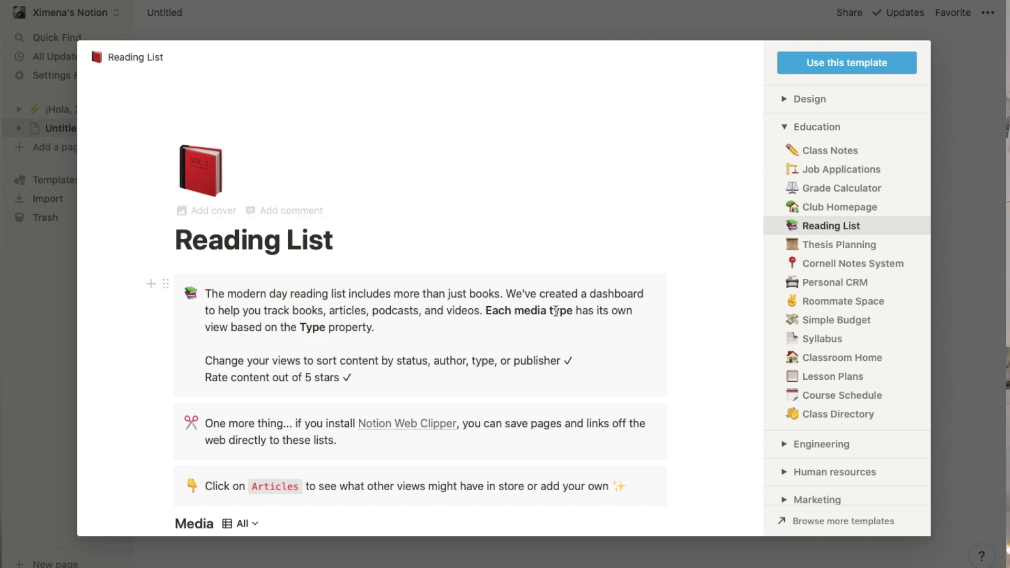
pyautogui.scroll(-2, 555, 310)
pyautogui.scroll(-9, 555, 310)
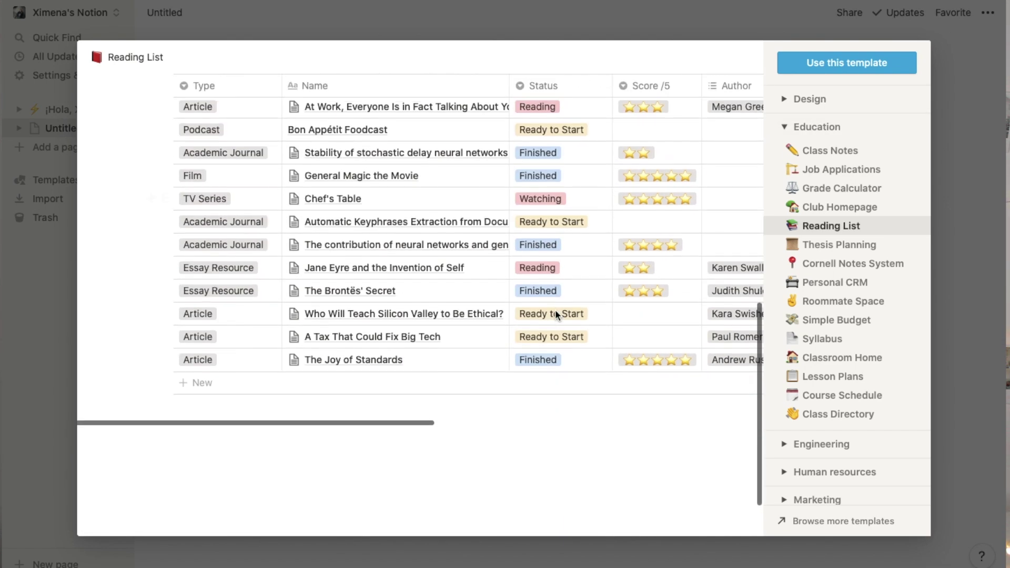
pyautogui.scroll(5, 556, 311)
# Preview the Class Notes template in Education and look over the remaining template categories
pyautogui.click(837, 151)
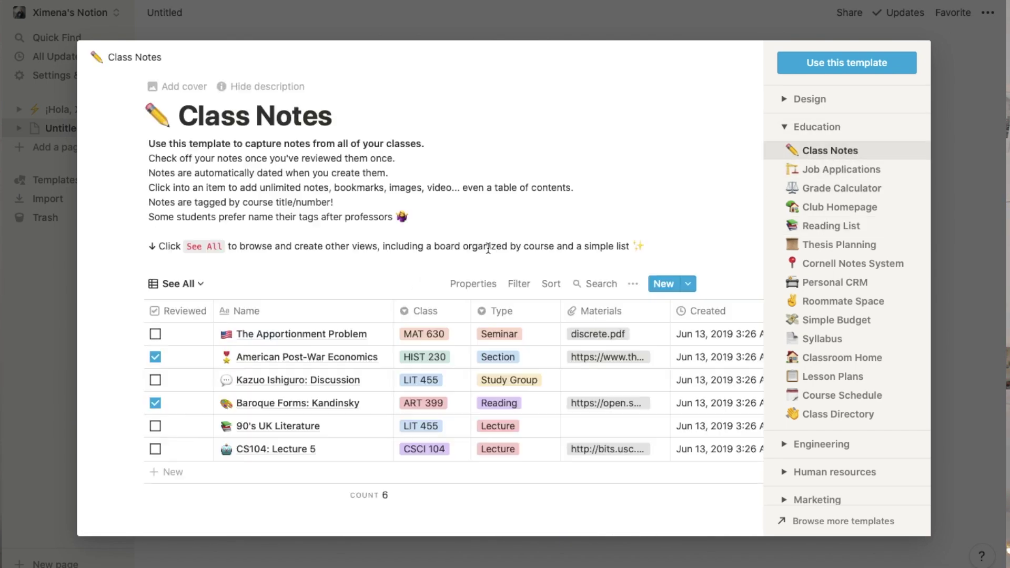
pyautogui.scroll(-3, 392, 358)
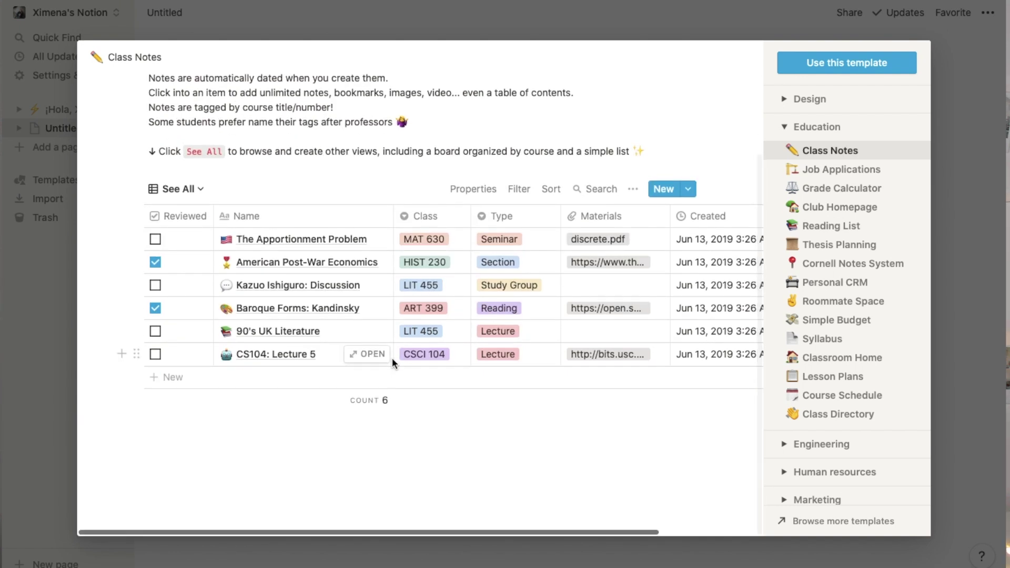
pyautogui.scroll(3, 392, 358)
pyautogui.scroll(-4, 816, 427)
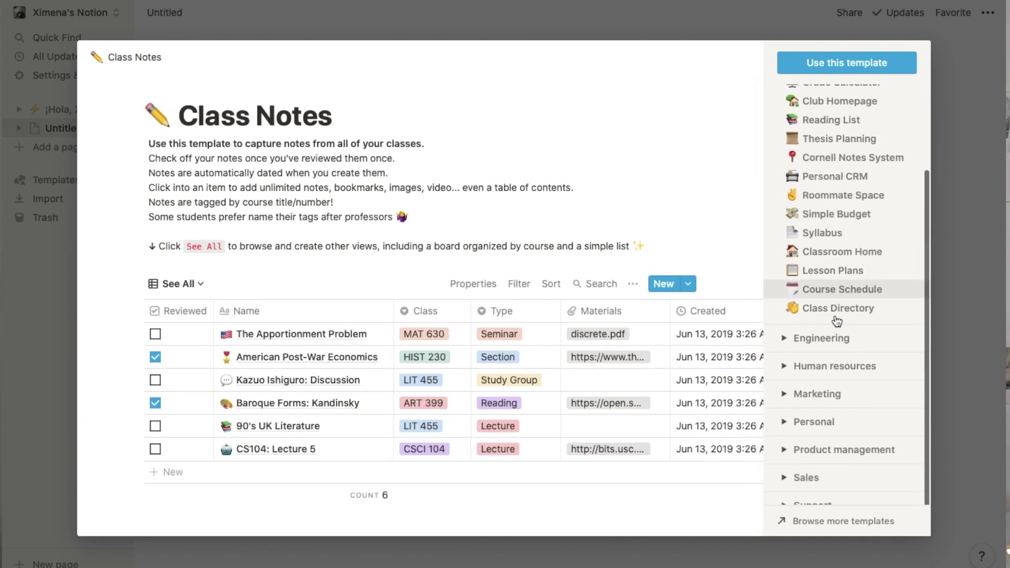
pyautogui.scroll(-1, 831, 289)
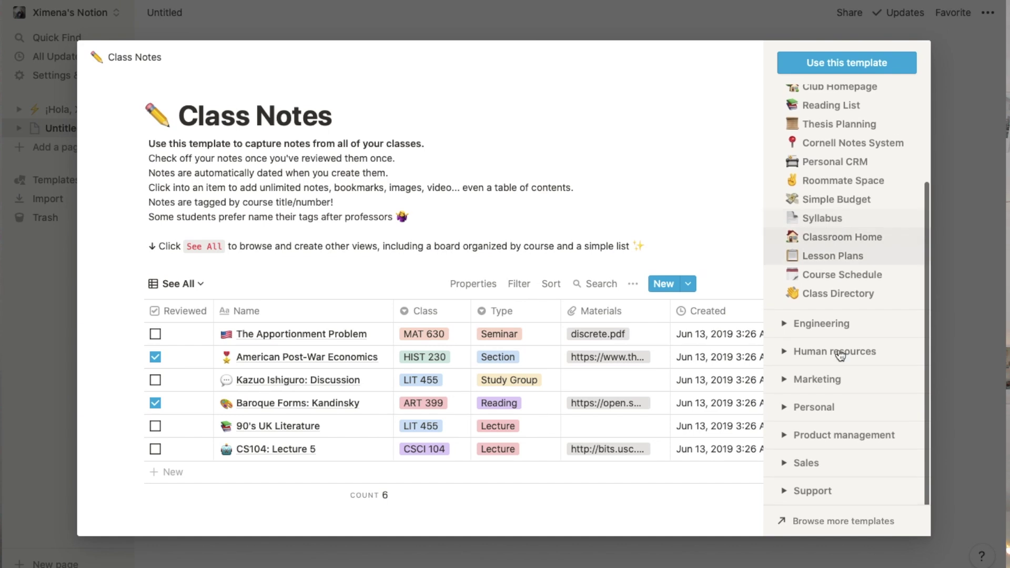
# Open the online Notion Template Gallery and browse its planning, remote work and startup templates
pyautogui.click(837, 529)
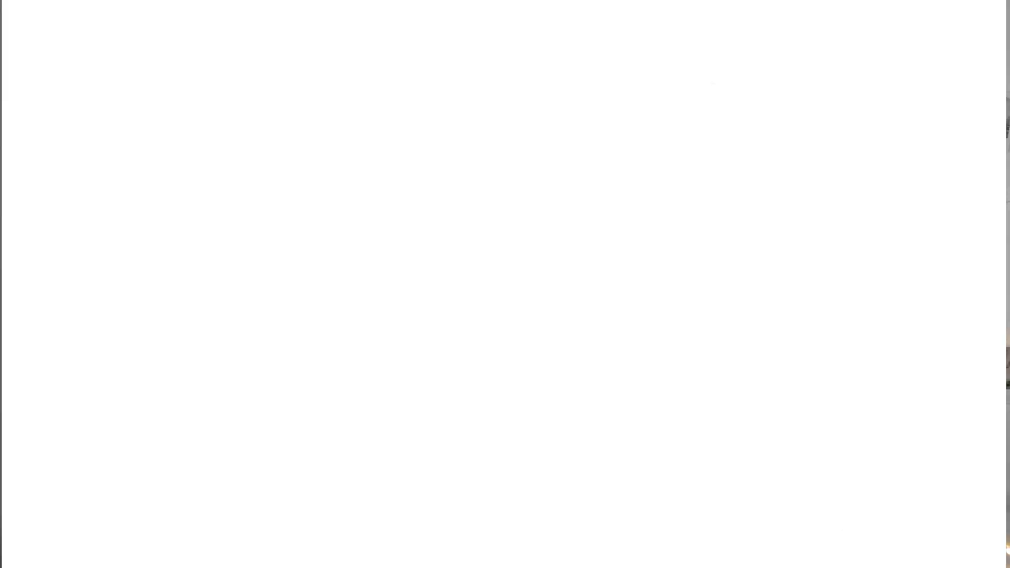
pyautogui.scroll(-10, 346, 379)
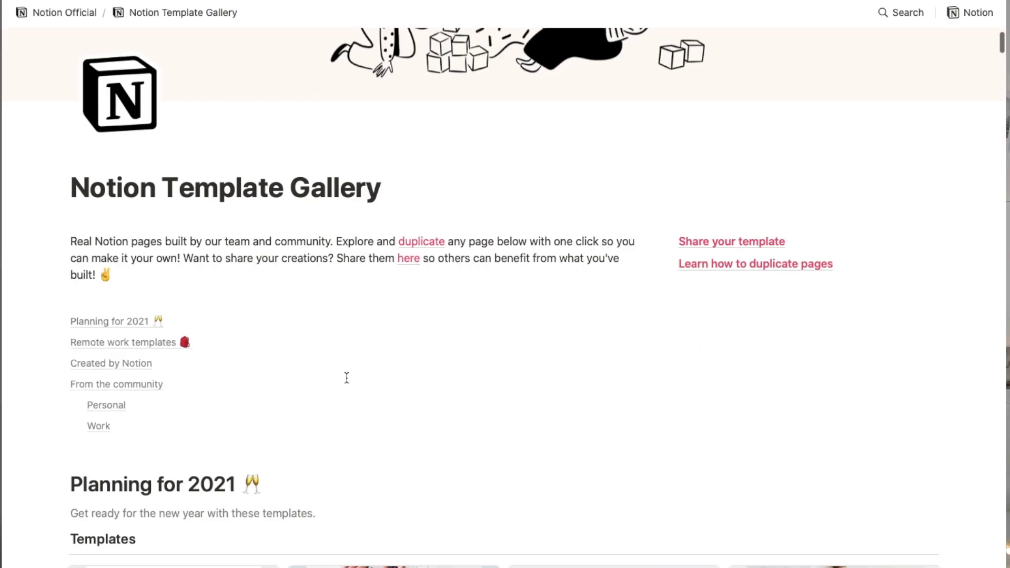
pyautogui.scroll(-10, 348, 384)
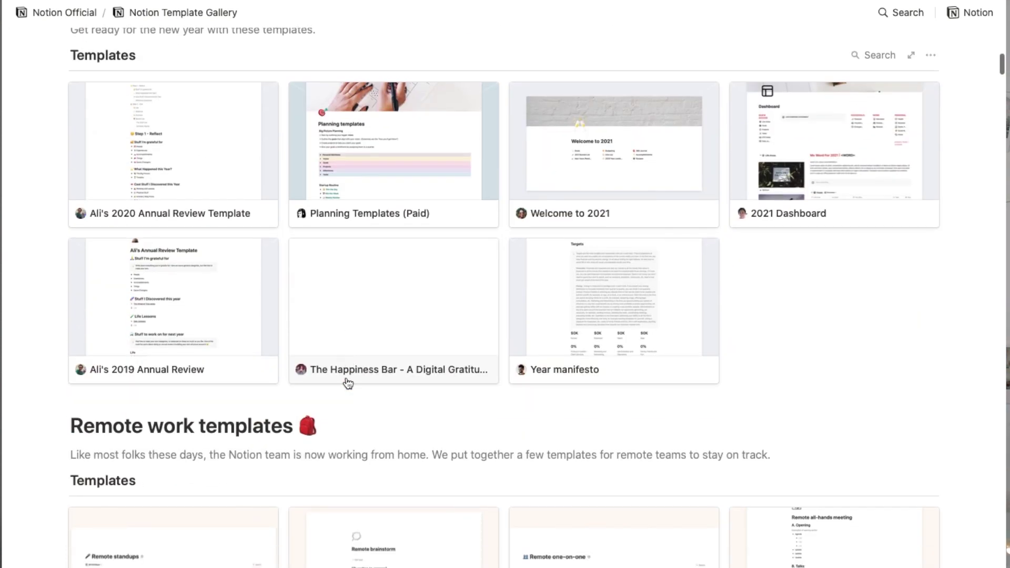
pyautogui.scroll(-9, 348, 380)
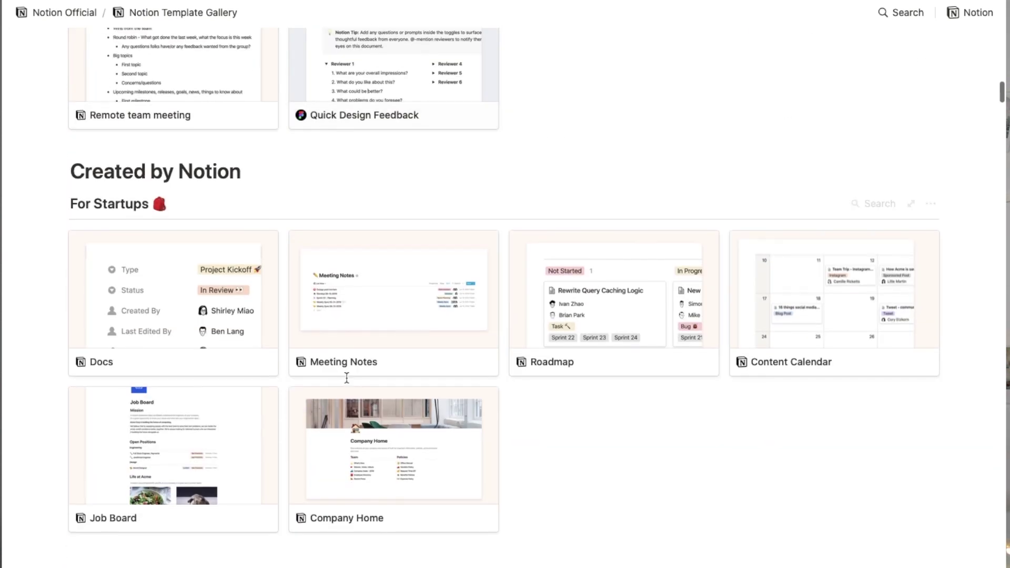
# Preview the Personal growth home template in the gallery, open its page and duplicate it into the workspace
pyautogui.click(788, 463)
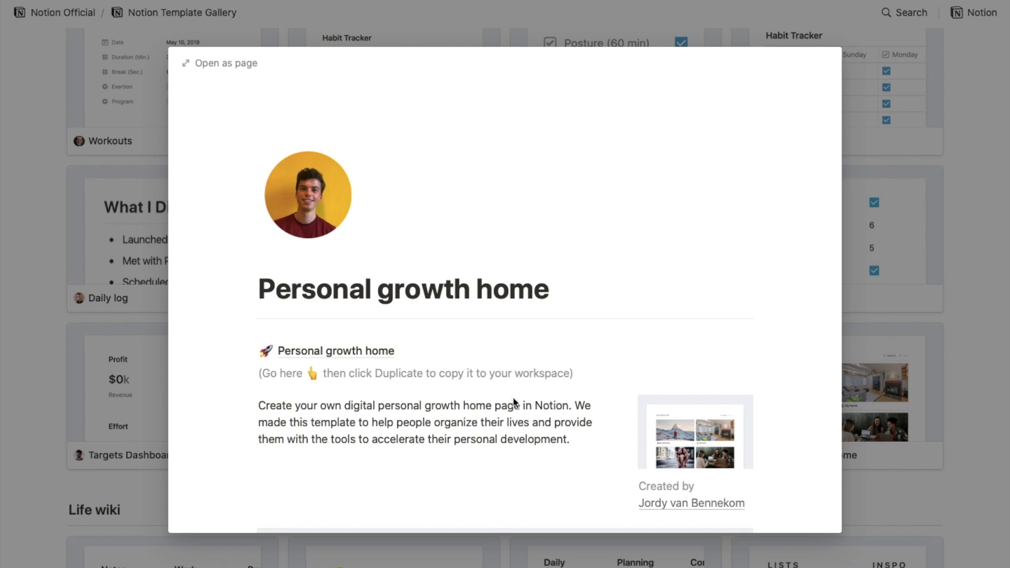
pyautogui.scroll(-6, 513, 402)
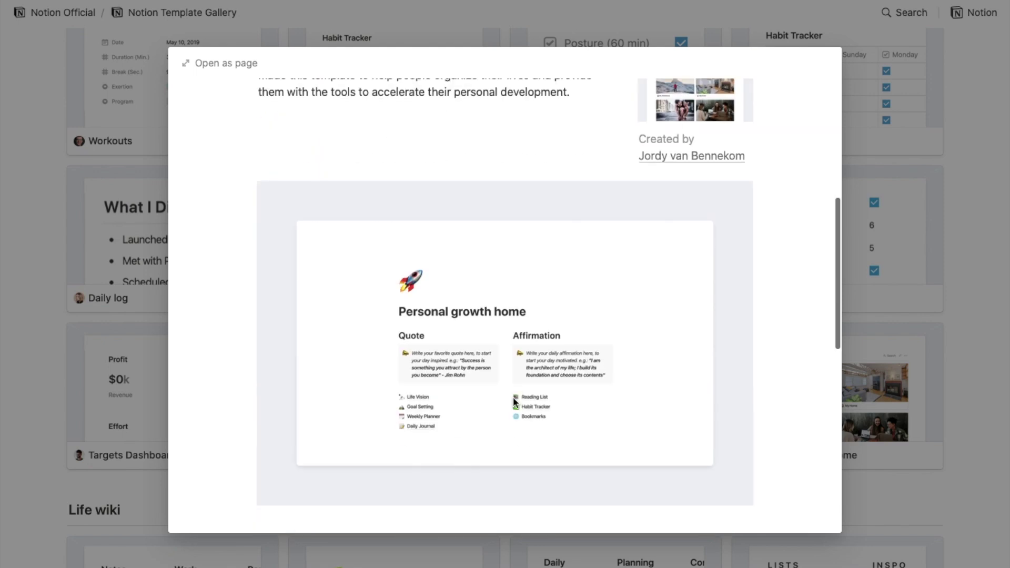
pyautogui.scroll(5, 514, 402)
pyautogui.moveTo(248, 308); pyautogui.dragTo(235, 311)
pyautogui.click(354, 303)
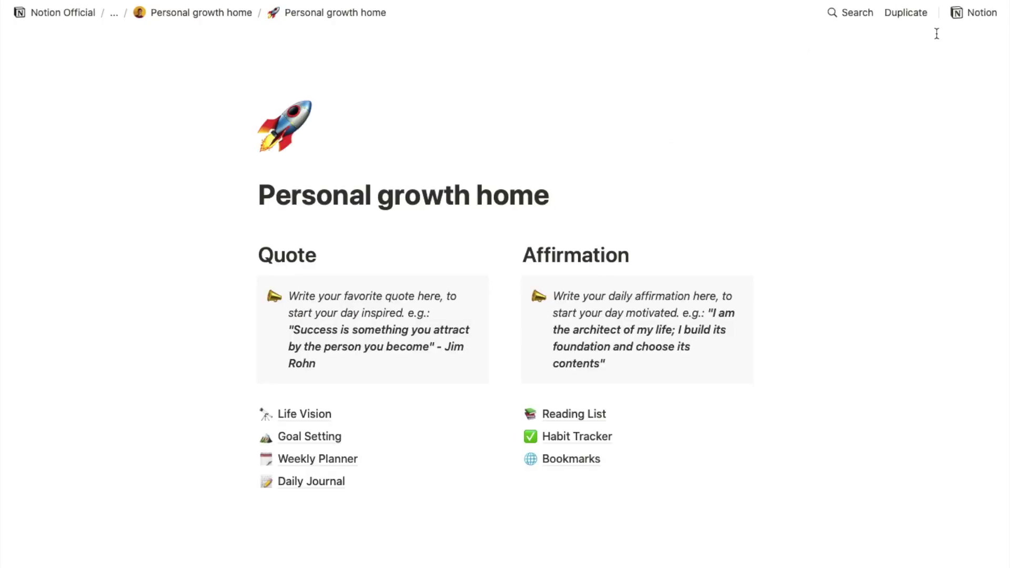
pyautogui.click(895, 12)
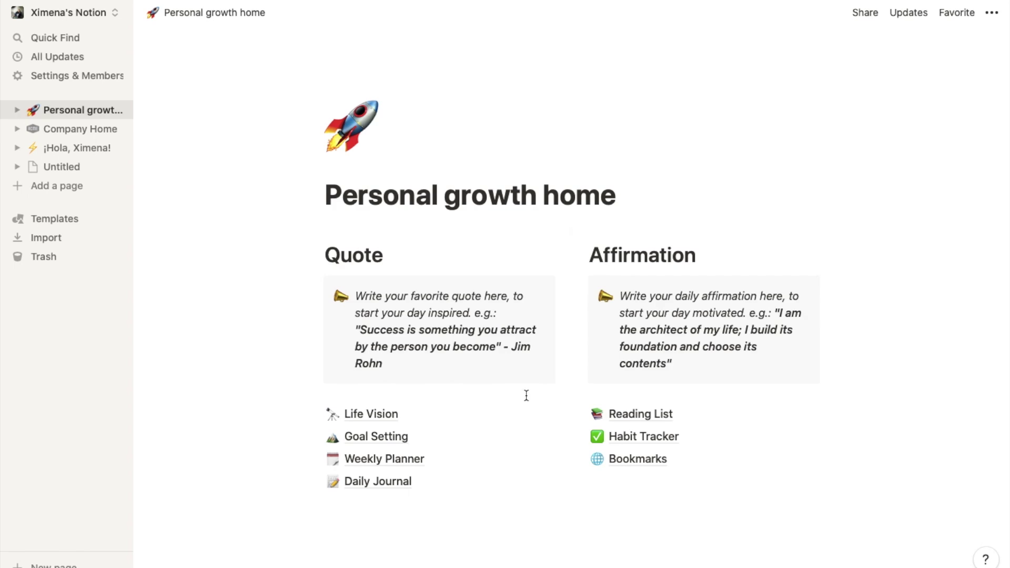
# Change the duplicated Personal growth home page's icon to the green puzzle piece and rename the page Hola, YouTube
pyautogui.click(337, 118)
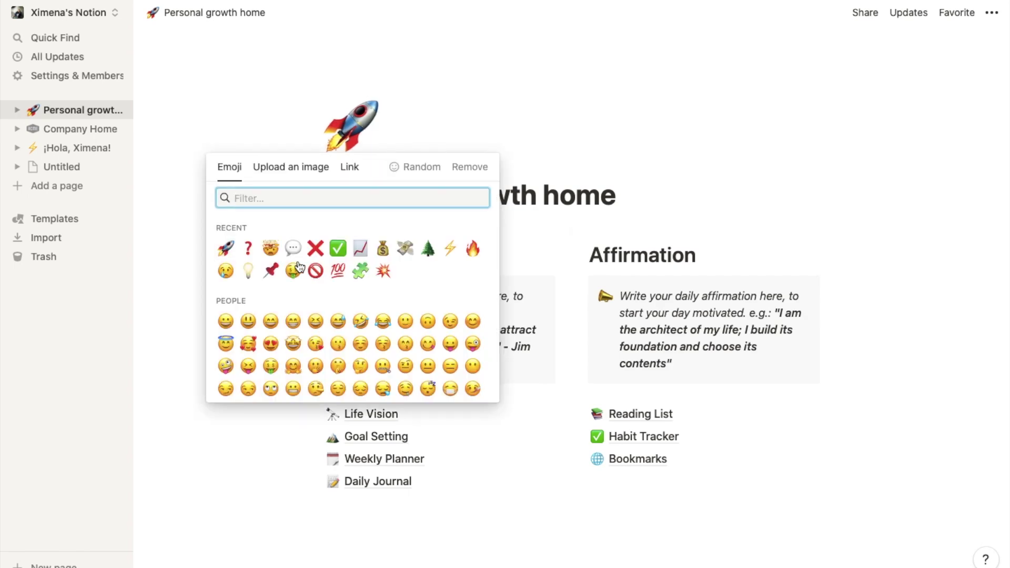
pyautogui.click(361, 271)
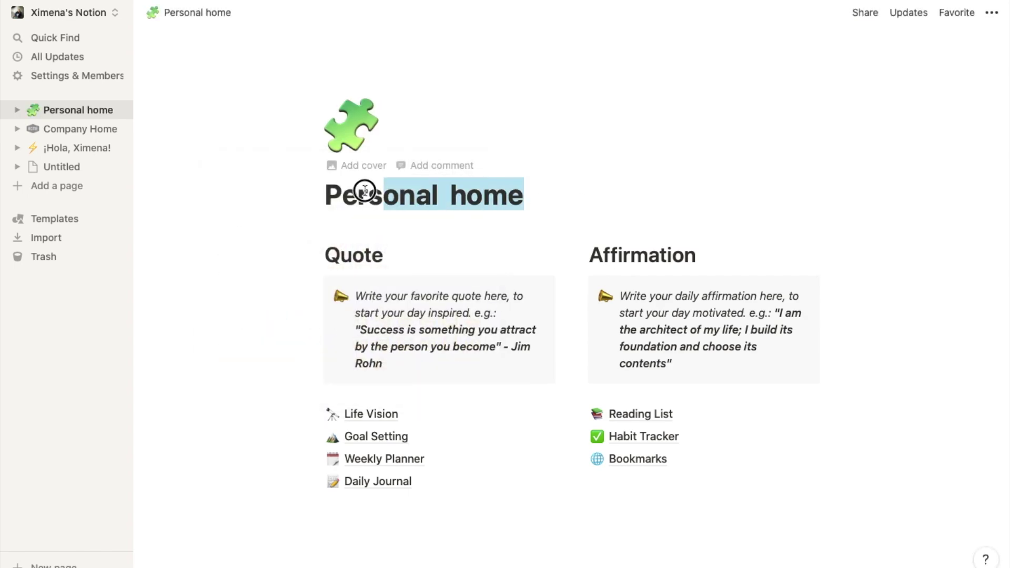
pyautogui.press('BackSpace')
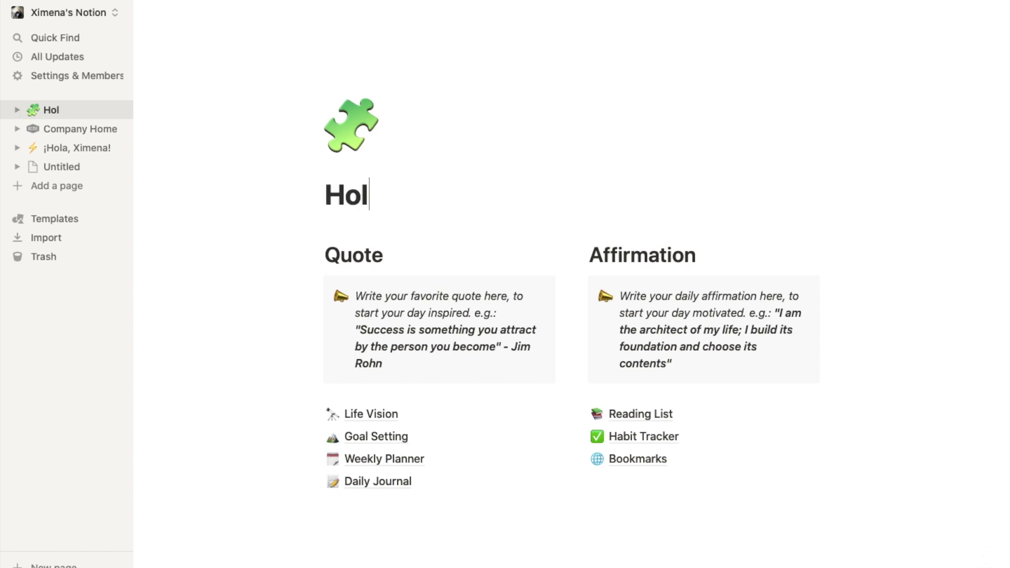
pyautogui.write('Hola, YouTube')
# Add a cover to the Hola, YouTube page, give Life Vision the explosion icon, and open the icon choices for Goal Setting
pyautogui.scroll(-3, 523, 273)
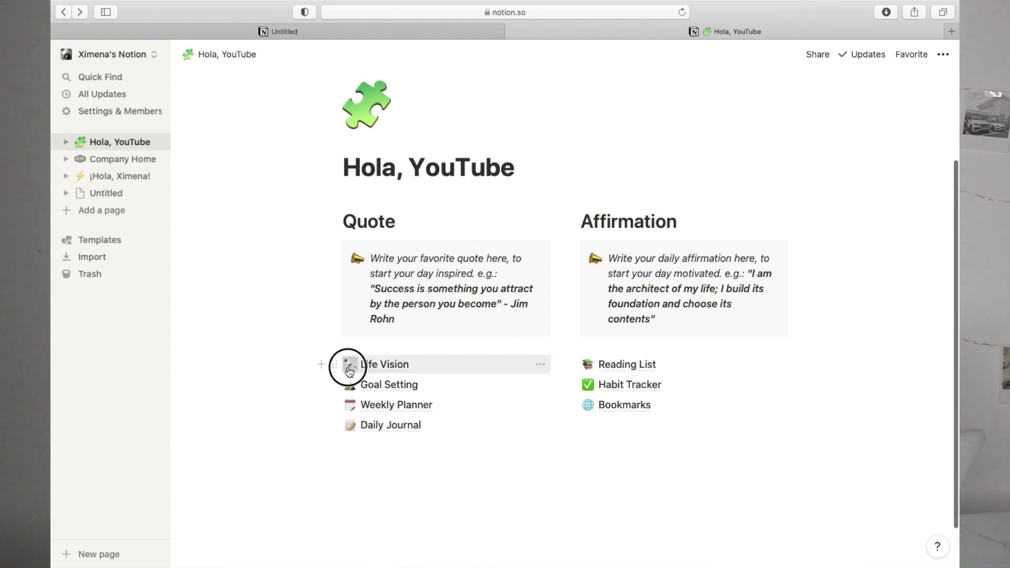
pyautogui.click(368, 138)
pyautogui.click(367, 105)
pyautogui.click(386, 239)
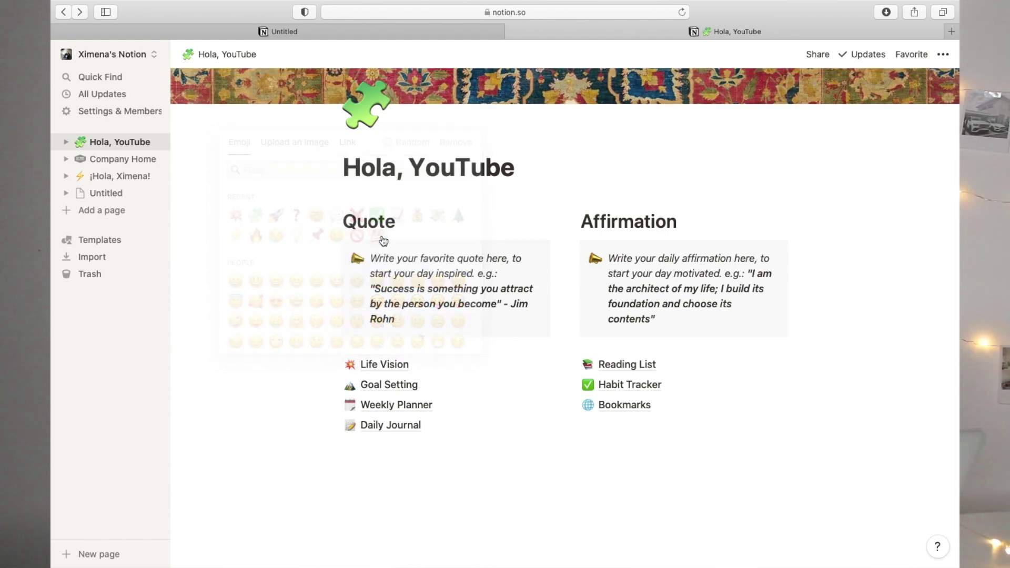
pyautogui.click(350, 389)
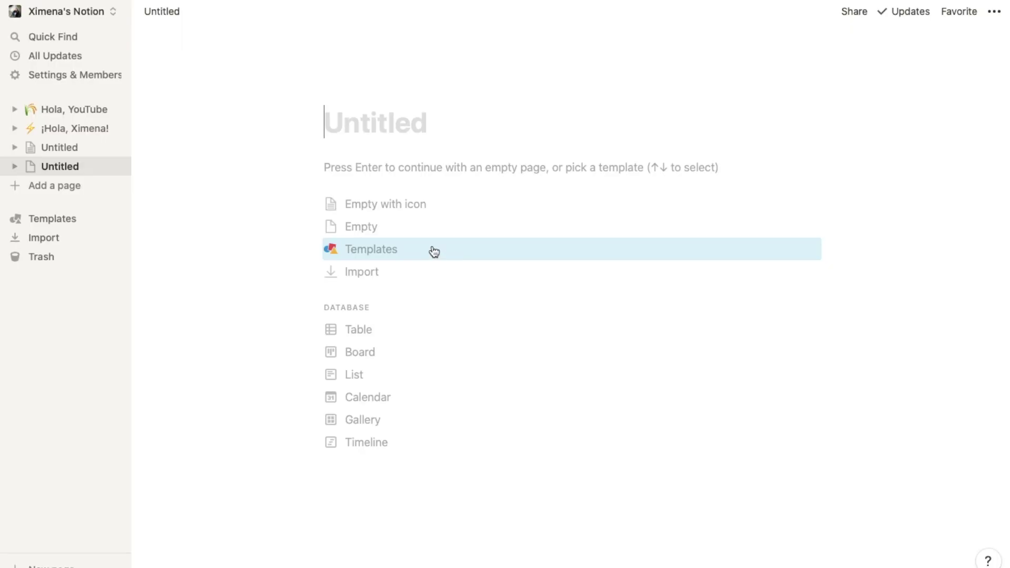
# Build the Untitled page from the Education Class Notes template and move it inside Hola, YouTube
pyautogui.click(377, 250)
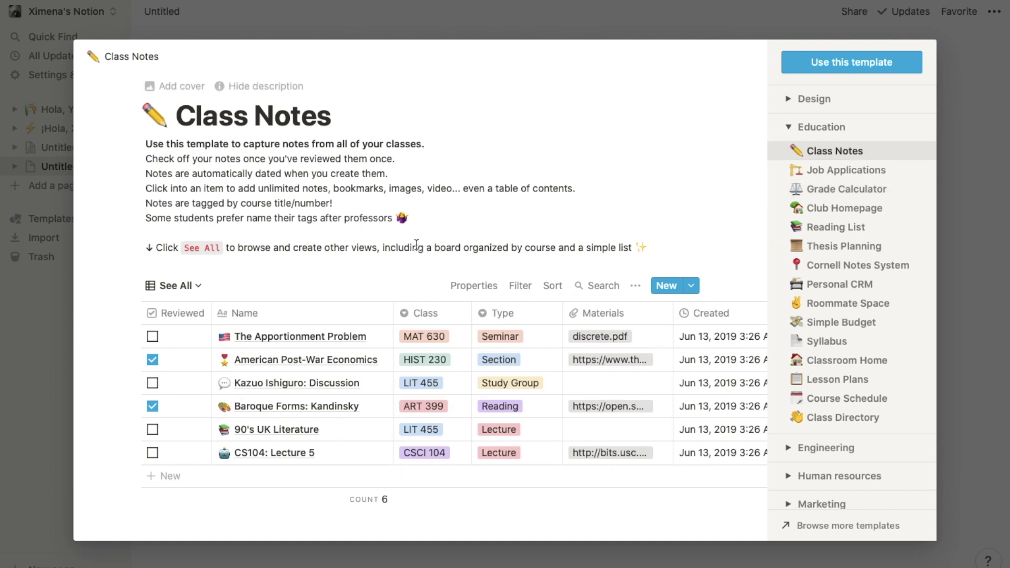
pyautogui.click(846, 67)
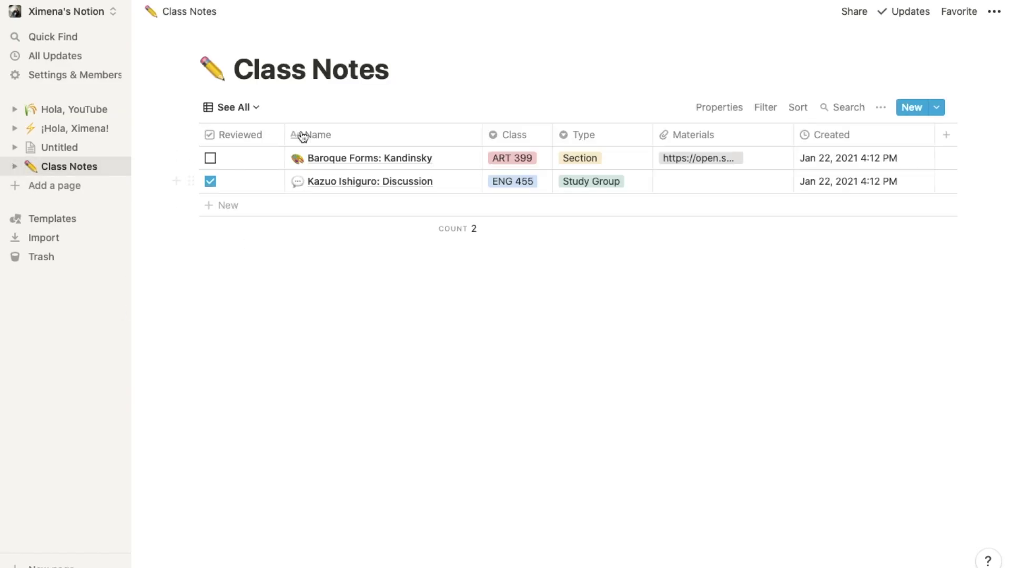
pyautogui.moveTo(10, 167); pyautogui.dragTo(25, 113)
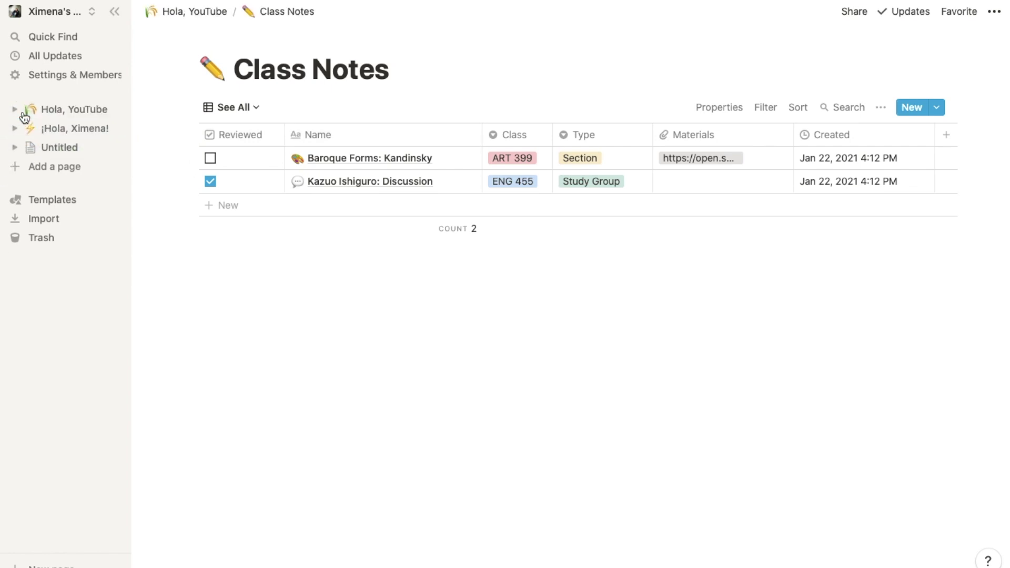
# Expand the subpages of Hola, YouTube and open that page to check its link to Class Notes
pyautogui.click(17, 109)
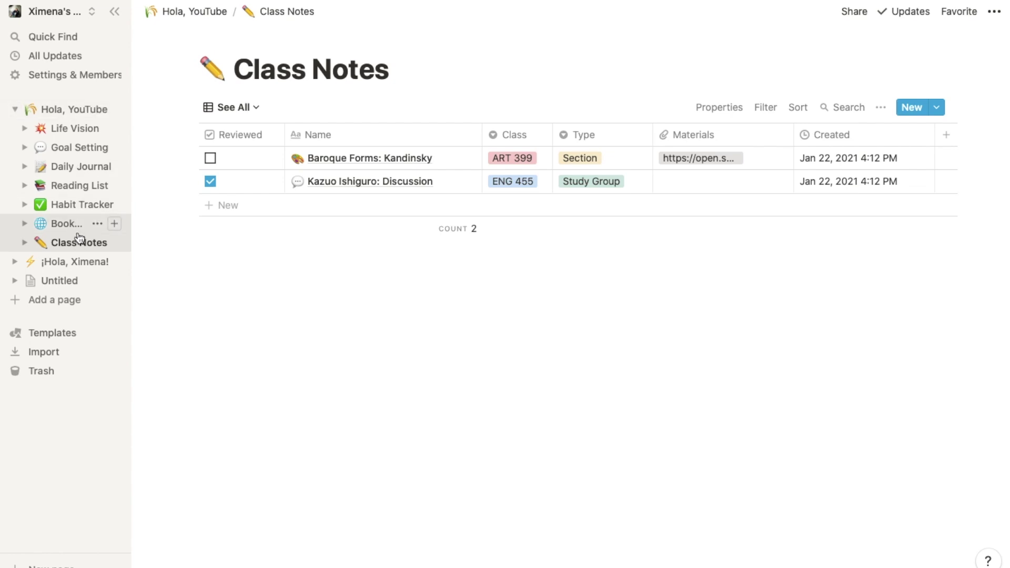
pyautogui.click(77, 108)
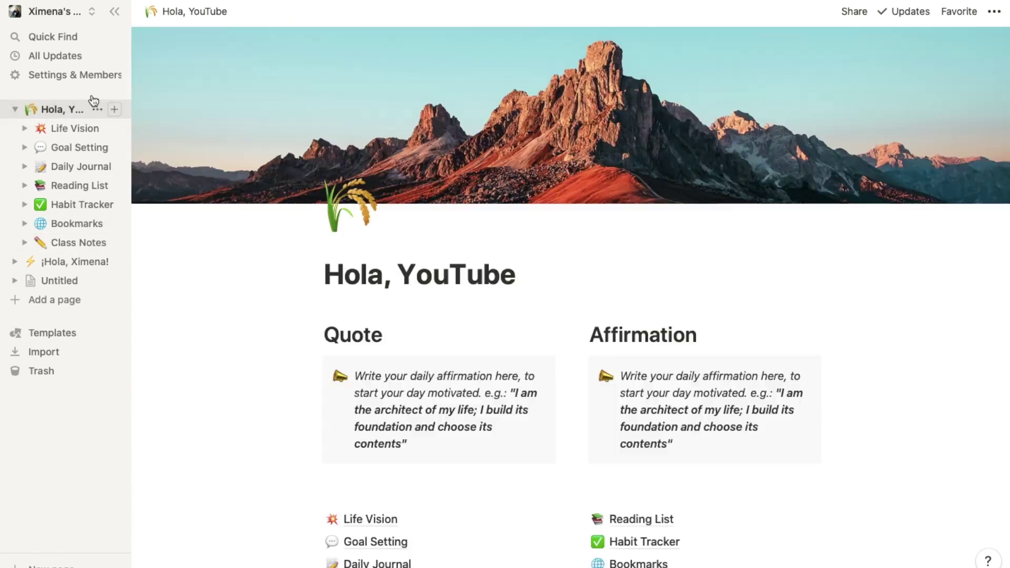
pyautogui.scroll(-4, 595, 459)
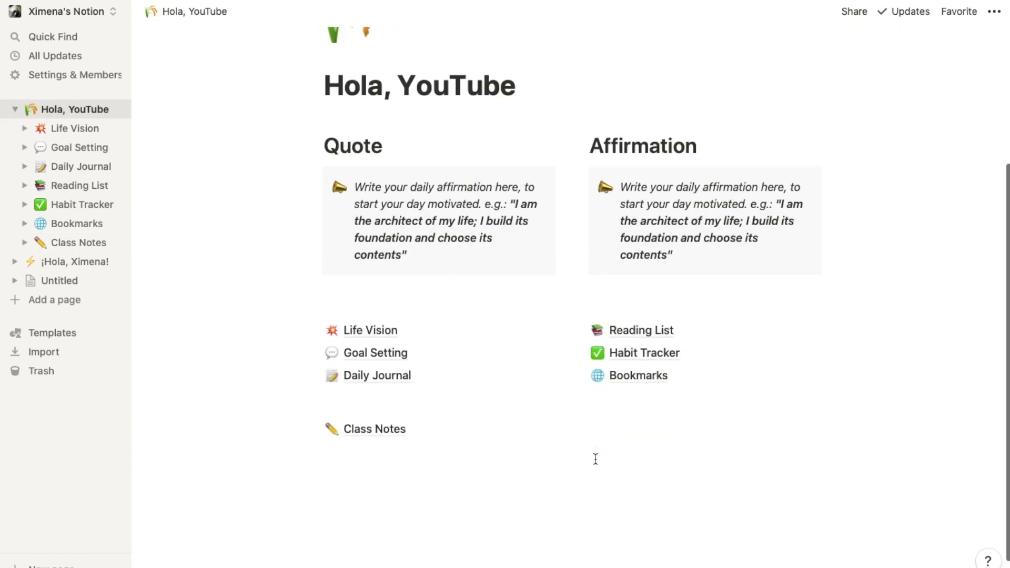
# Trim the sample affirmation in the Hola, YouTube page's Quote callout so its text ends after "I am"
pyautogui.click(374, 436)
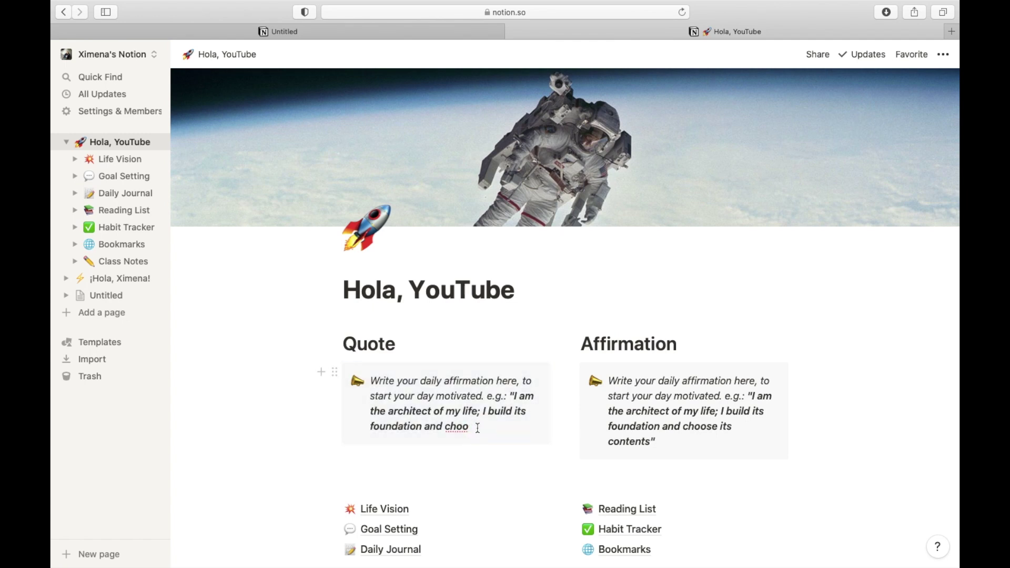
pyautogui.press('BackSpace')
pyautogui.press('BackSpace')
pyautogui.press('BackSpace')
pyautogui.press('BackSpace')
pyautogui.press('BackSpace')
pyautogui.press('BackSpace')
pyautogui.press('BackSpace')
pyautogui.press('BackSpace')
pyautogui.press('BackSpace')
pyautogui.press('BackSpace')
pyautogui.press('BackSpace')
pyautogui.press('BackSpace')
pyautogui.press('BackSpace')
pyautogui.press('BackSpace')
pyautogui.press('BackSpace')
pyautogui.press('BackSpace')
pyautogui.press('BackSpace')
pyautogui.press('BackSpace')
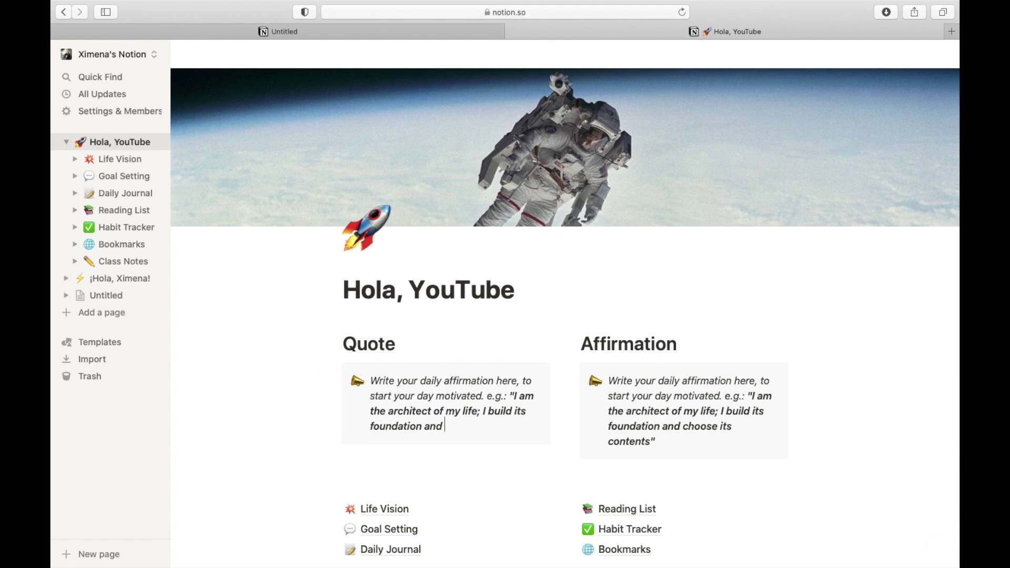
pyautogui.press('BackSpace')
pyautogui.press('BackSpace')
pyautogui.press('BackSpace')
pyautogui.press('BackSpace')
pyautogui.press('BackSpace')
pyautogui.press('BackSpace')
pyautogui.press('BackSpace')
pyautogui.press('BackSpace')
pyautogui.press('BackSpace')
pyautogui.press('BackSpace')
pyautogui.press('BackSpace')
pyautogui.press('BackSpace')
pyautogui.press('BackSpace')
pyautogui.press('BackSpace')
pyautogui.press('BackSpace')
pyautogui.press('BackSpace')
pyautogui.press('BackSpace')
pyautogui.press('BackSpace')
pyautogui.press('BackSpace')
pyautogui.press('BackSpace')
pyautogui.press('BackSpace')
pyautogui.press('BackSpace')
pyautogui.press('BackSpace')
pyautogui.press('BackSpace')
pyautogui.press('BackSpace')
pyautogui.press('BackSpace')
pyautogui.press('BackSpace')
pyautogui.press('BackSpace')
pyautogui.press('BackSpace')
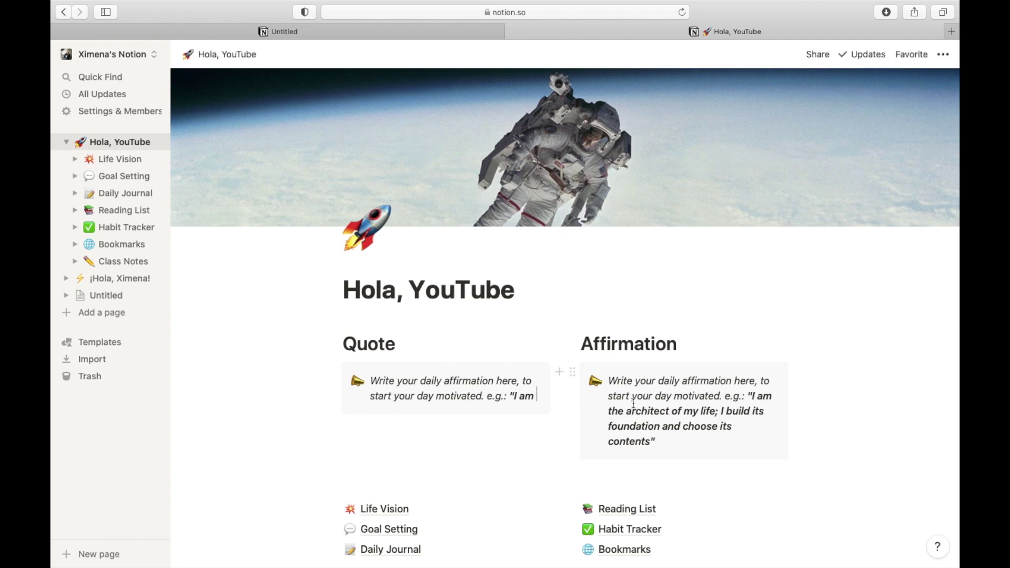
# Open the Habit Tracker page and rename its Habits: [Month] table as Habits: Enero
pyautogui.scroll(-2, 706, 449)
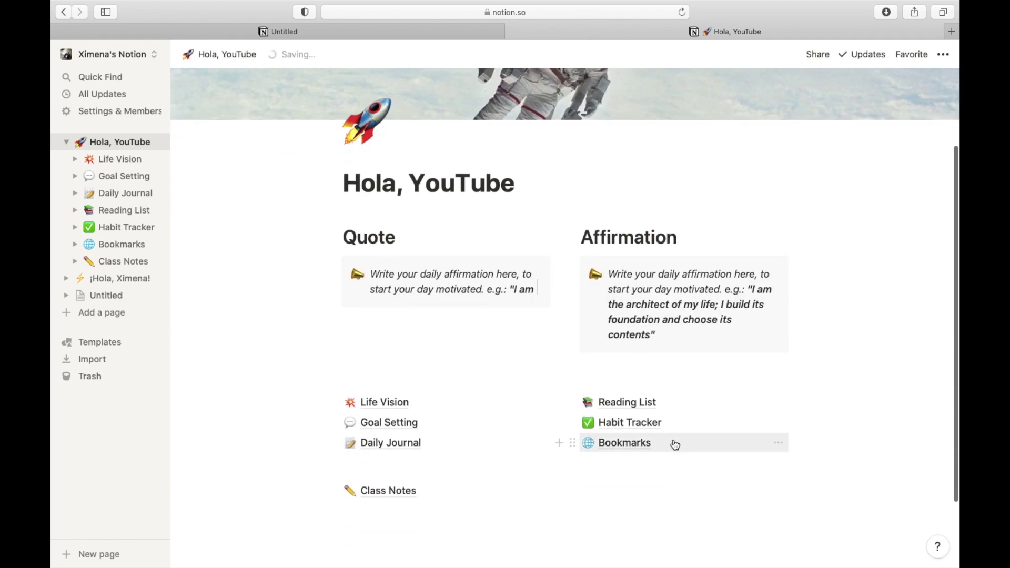
pyautogui.click(630, 423)
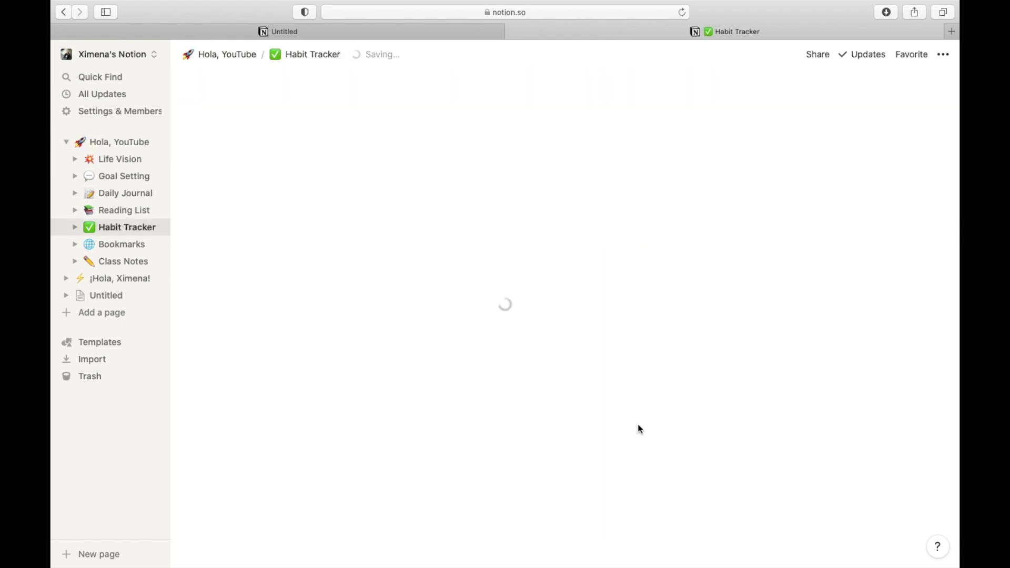
pyautogui.scroll(-2, 640, 429)
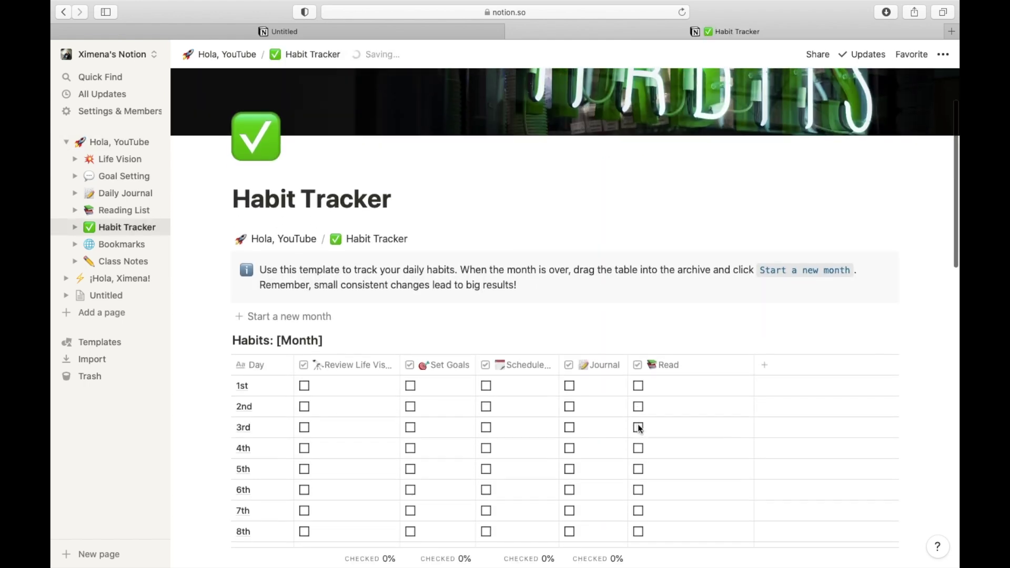
pyautogui.scroll(-2, 637, 424)
pyautogui.scroll(-1, 638, 426)
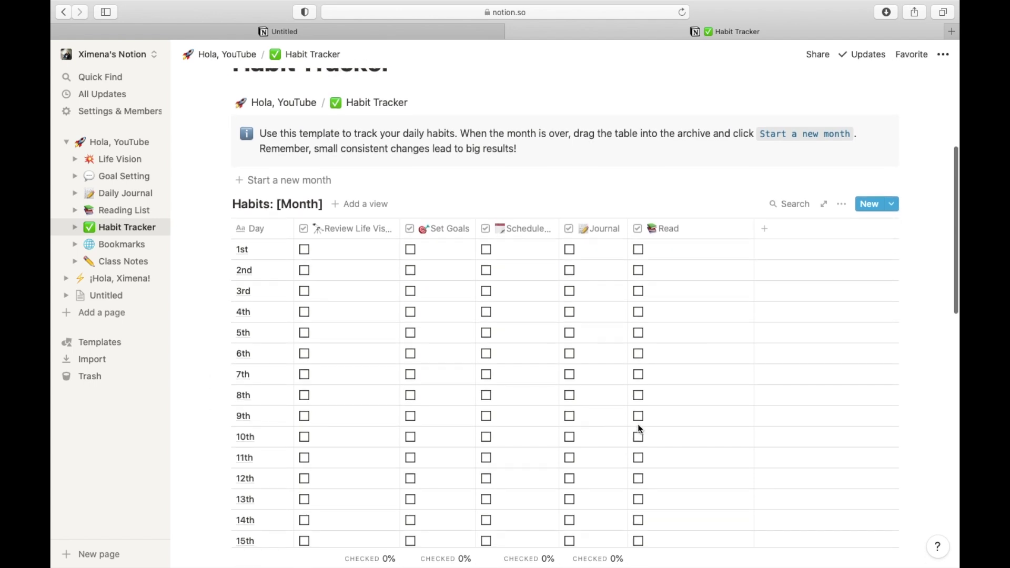
pyautogui.click(323, 205)
pyautogui.press('BackSpace')
pyautogui.press('BackSpace')
pyautogui.press('BackSpace')
pyautogui.press('BackSpace')
pyautogui.press('BackSpace')
pyautogui.press('BackSpace')
pyautogui.press('BackSpace')
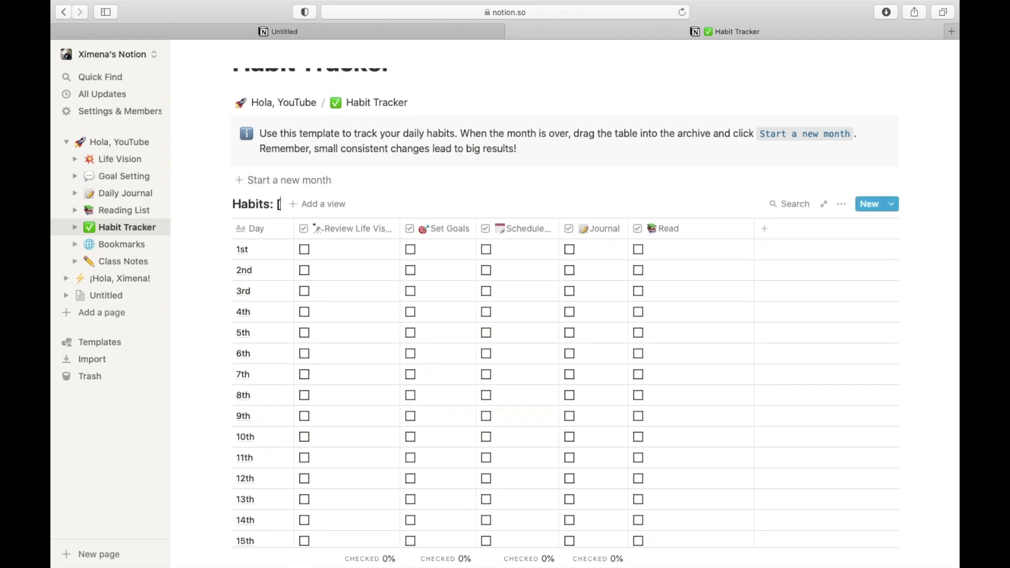
pyautogui.write('Enero')
# Rename the Habit Tracker page as Hábitos
pyautogui.scroll(4, 385, 172)
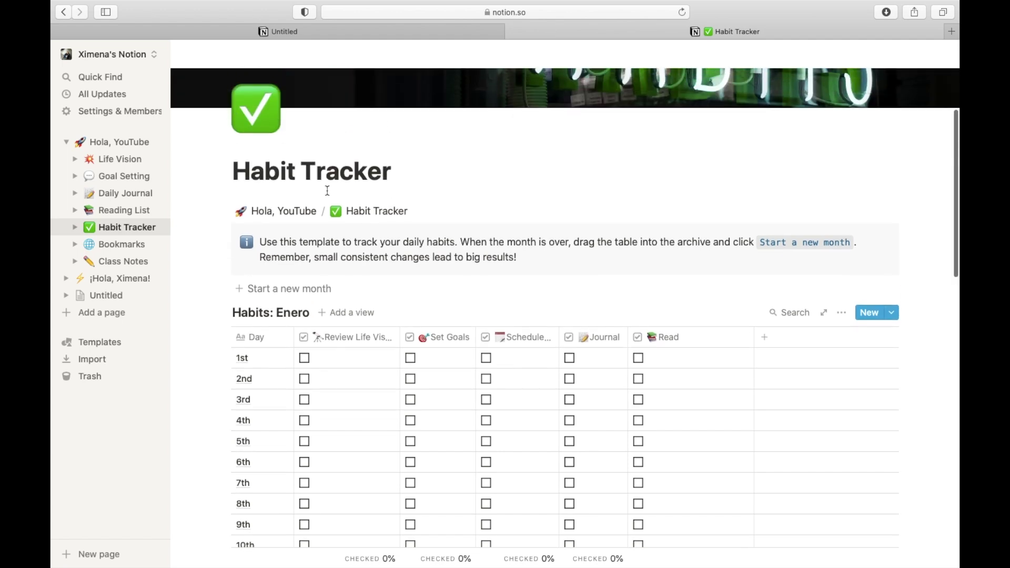
pyautogui.click(390, 176)
pyautogui.press('BackSpace')
pyautogui.press('BackSpace')
pyautogui.press('BackSpace')
pyautogui.press('BackSpace')
pyautogui.press('BackSpace')
pyautogui.press('BackSpace')
pyautogui.press('BackSpace')
pyautogui.press('BackSpace')
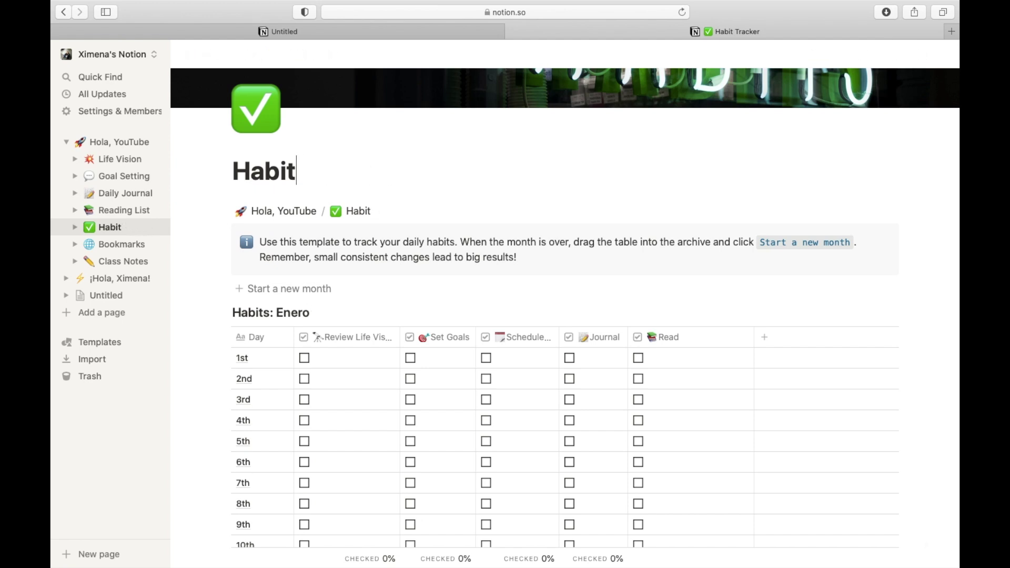
pyautogui.write('os')
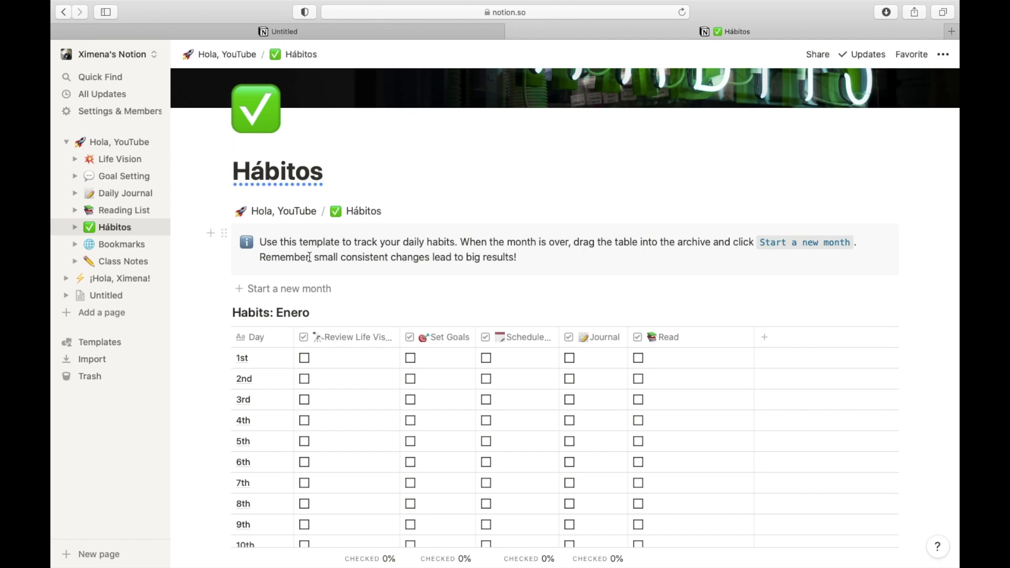
# Rename the Review Life Vision column of the Habits: Enero table as Ver las estrellas, keeping its telescope emoji
pyautogui.scroll(-5, 309, 256)
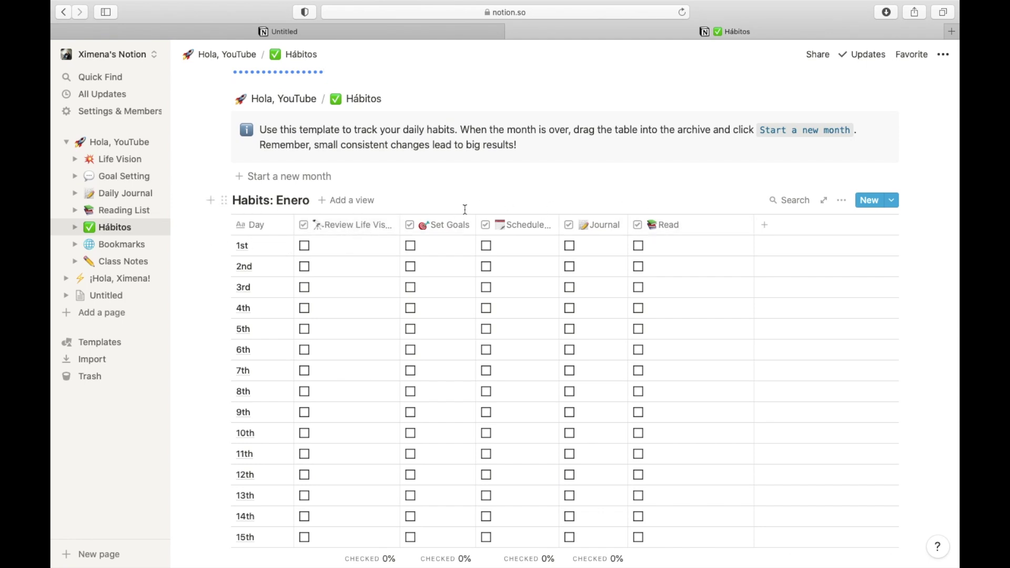
pyautogui.click(390, 231)
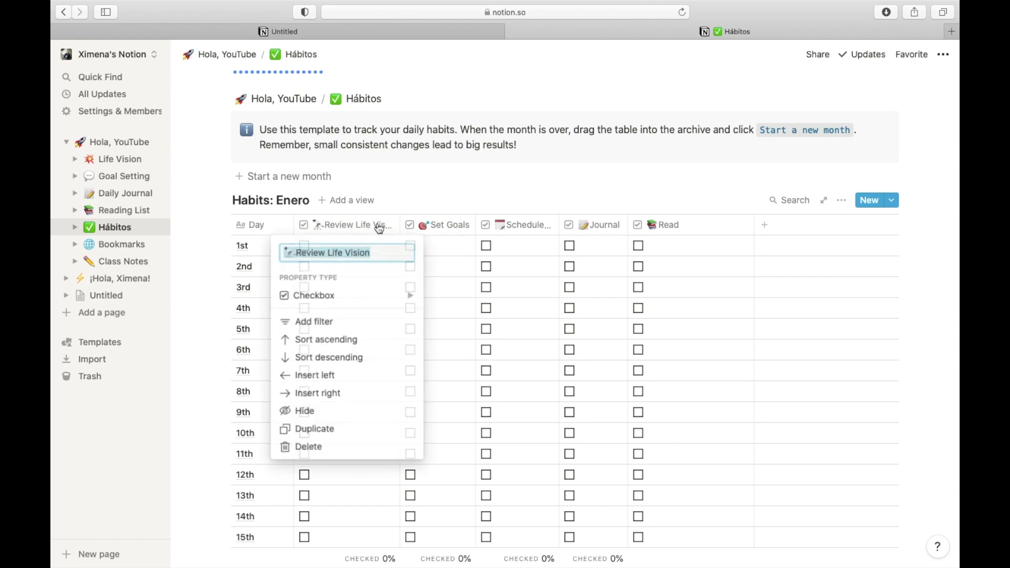
pyautogui.click(379, 253)
pyautogui.press('BackSpace')
pyautogui.press('BackSpace')
pyautogui.press('BackSpace')
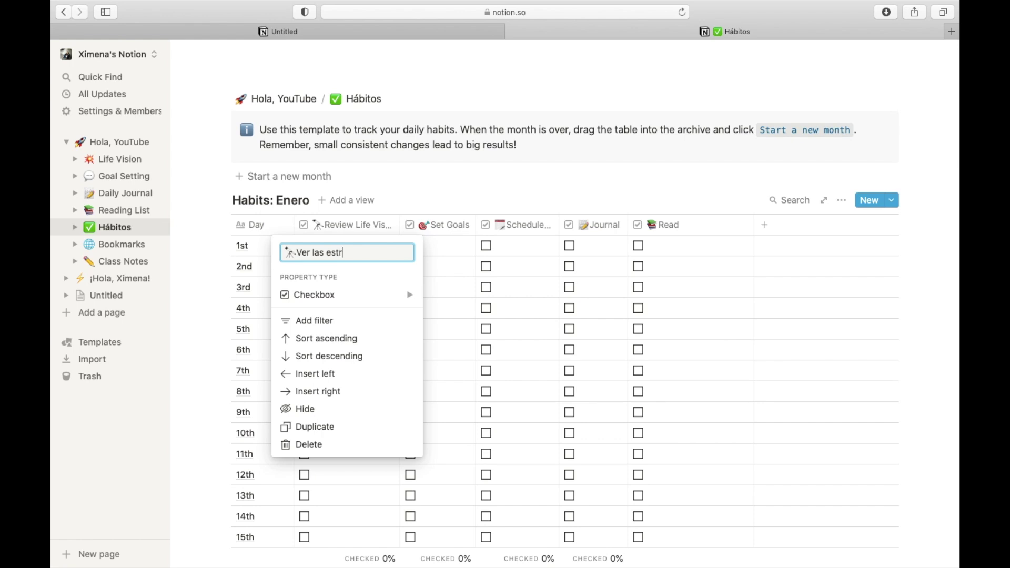
pyautogui.press('Return')
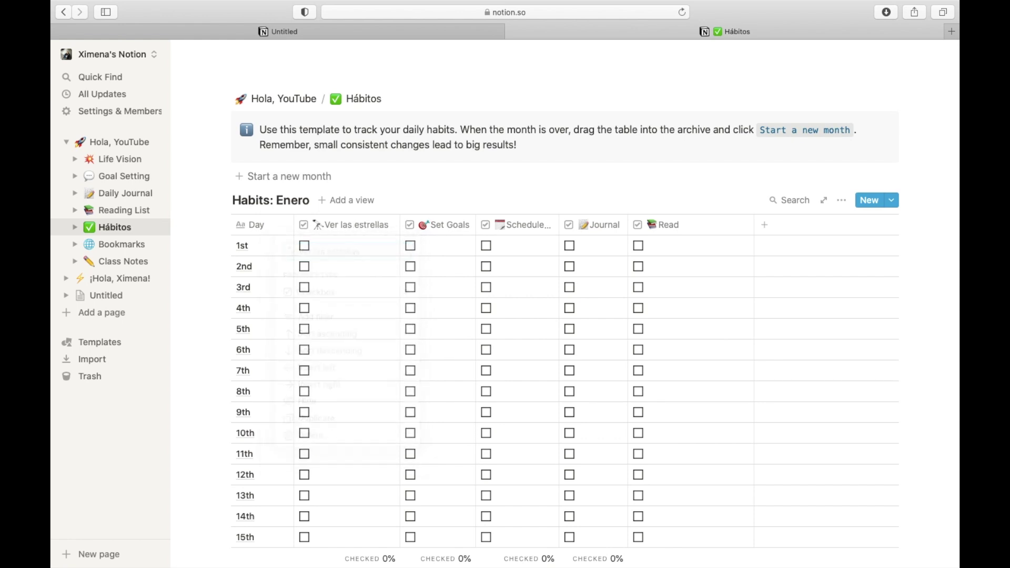
pyautogui.click(323, 227)
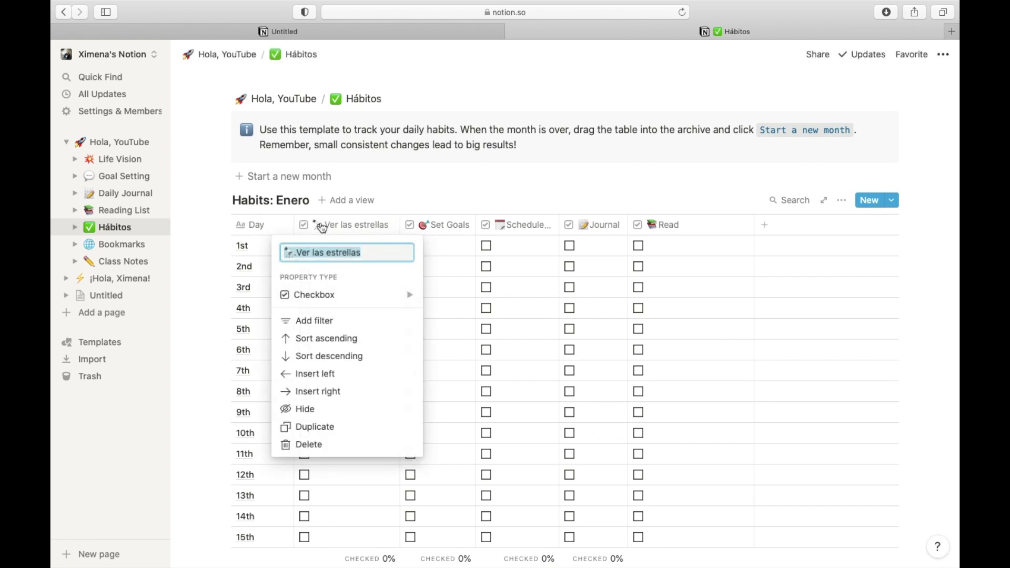
pyautogui.click(290, 253)
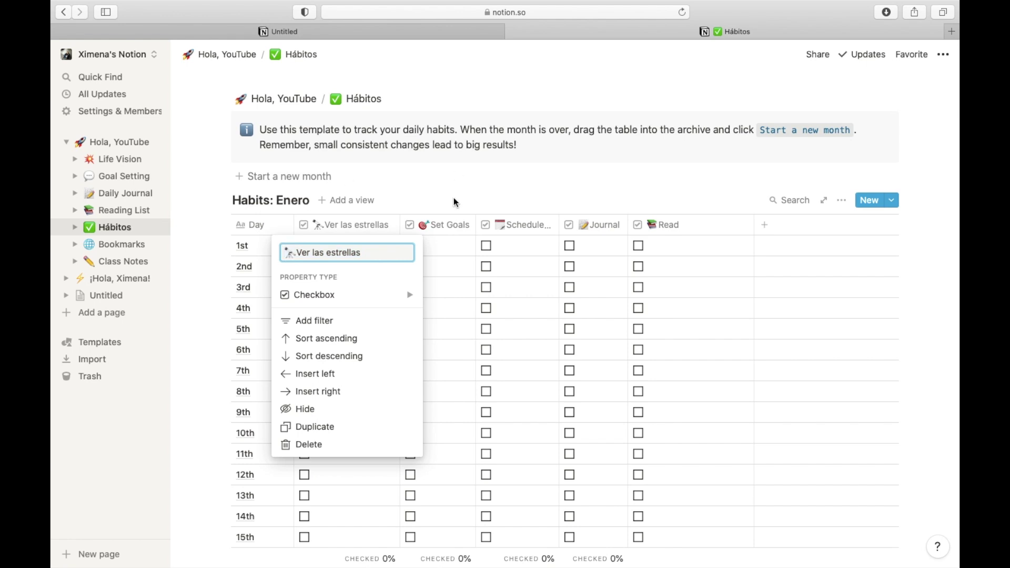
pyautogui.click(577, 196)
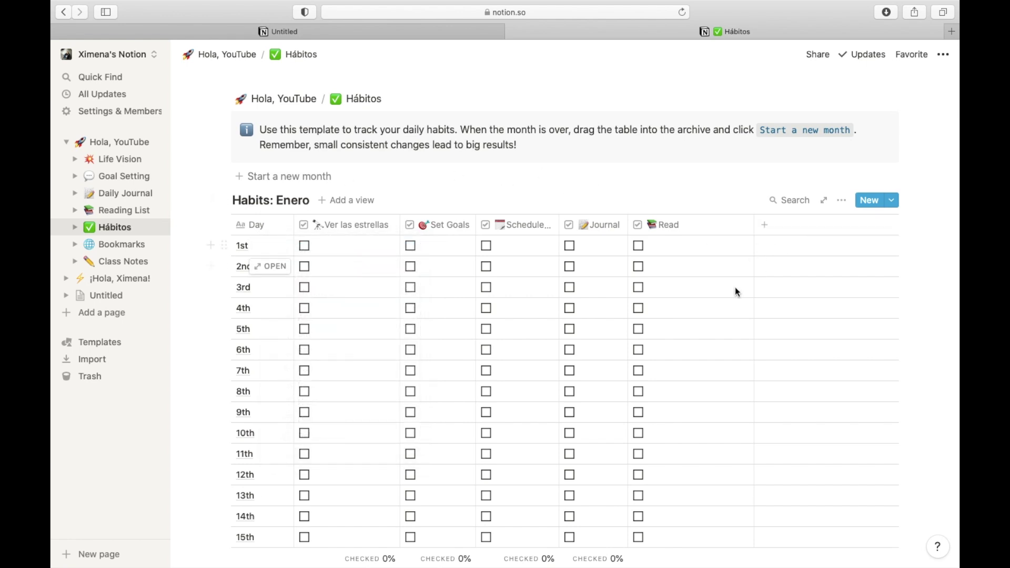
# Add an unnamed text column at the end of the Habits: Enero table and start a new month's habit table
pyautogui.click(767, 231)
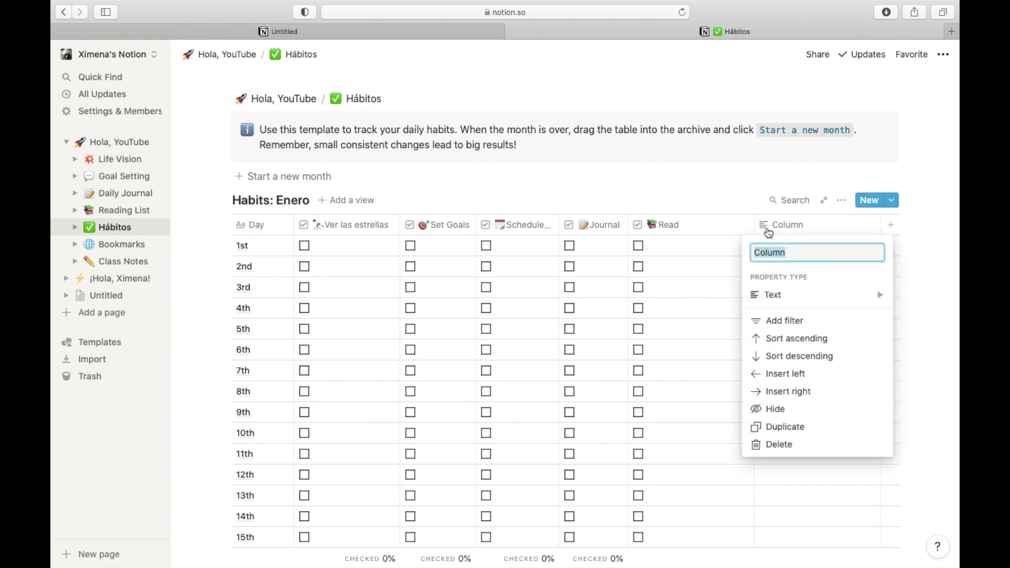
pyautogui.click(722, 198)
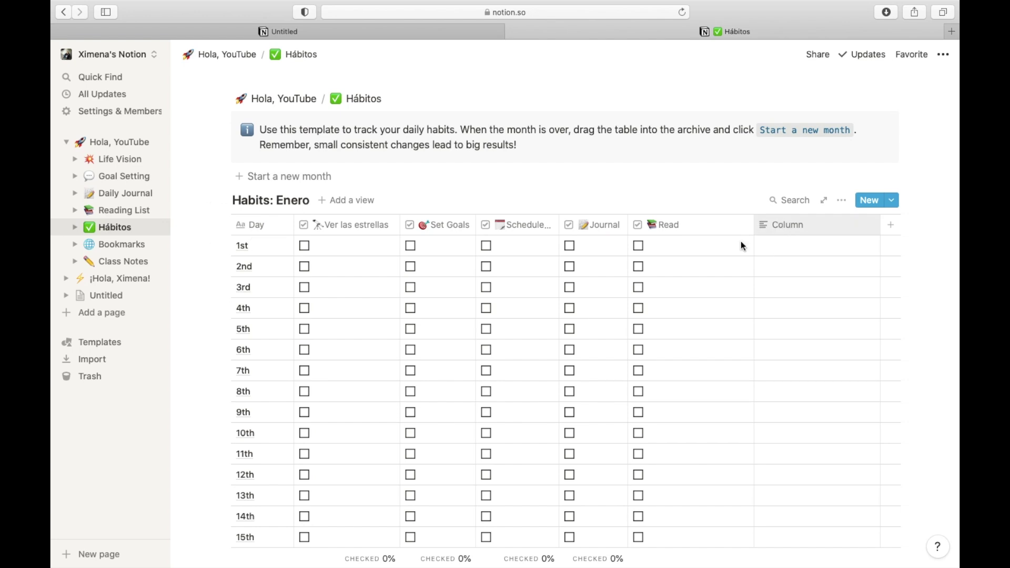
pyautogui.scroll(3, 410, 248)
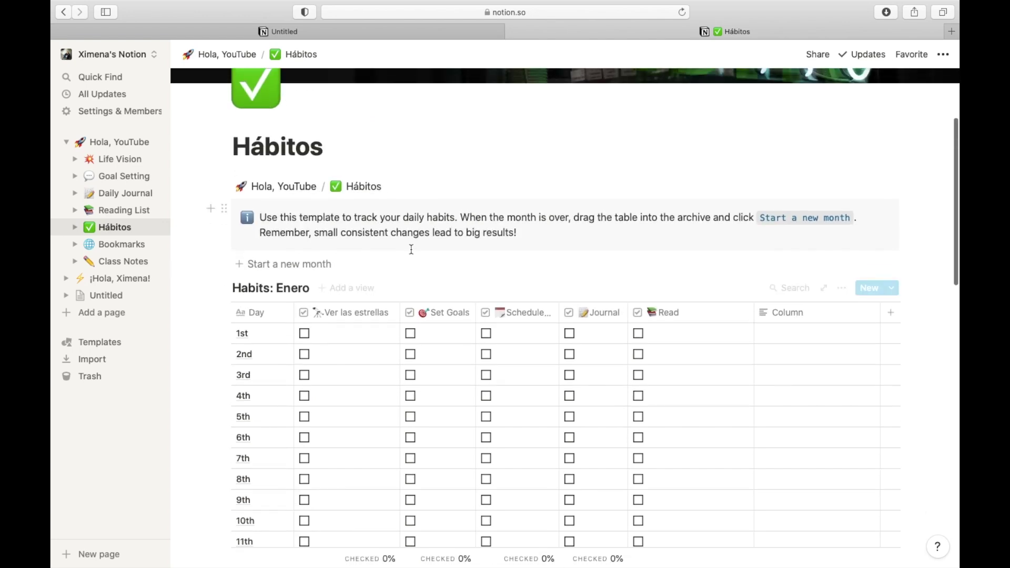
pyautogui.click(245, 270)
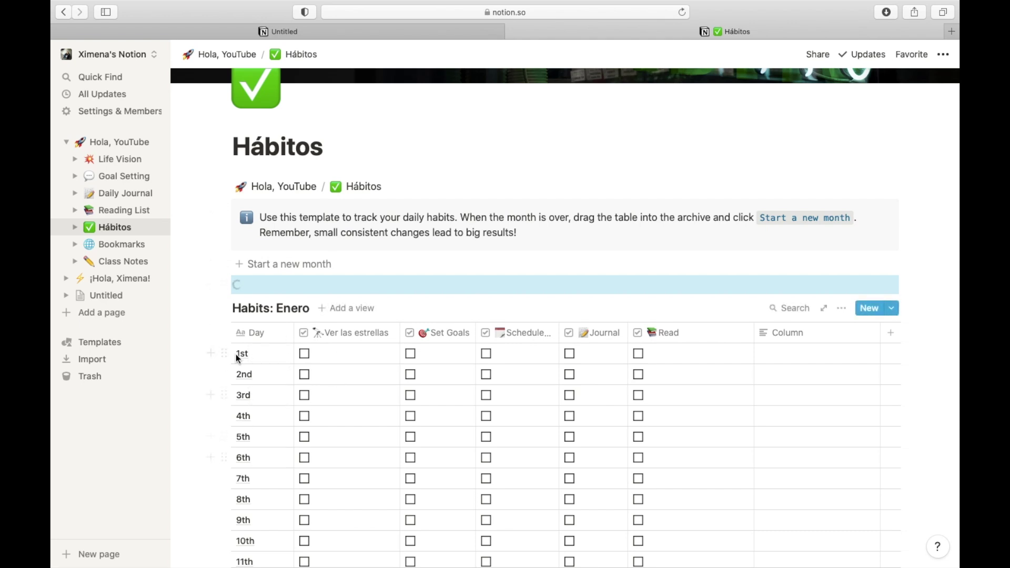
# Review the new month's table, select the Habits: Enero table and locate the Archive page below it
pyautogui.scroll(-1, 304, 421)
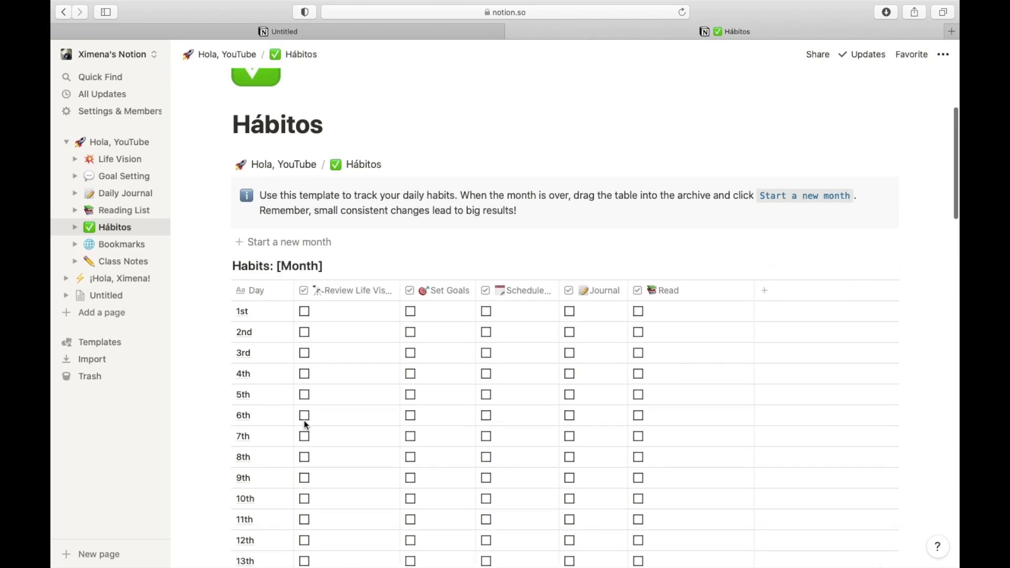
pyautogui.scroll(-6, 305, 421)
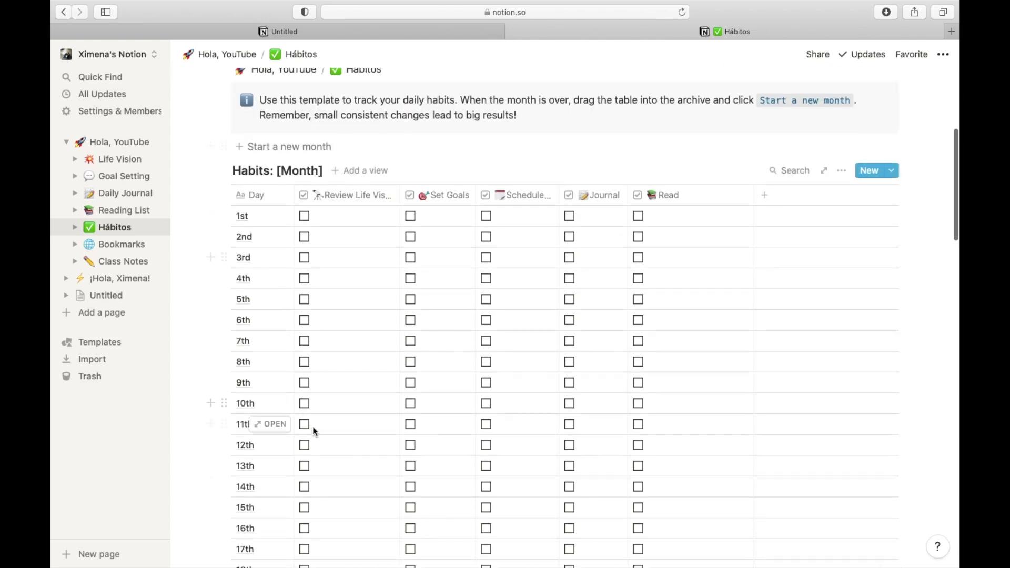
pyautogui.scroll(-10, 313, 427)
pyautogui.scroll(3, 307, 419)
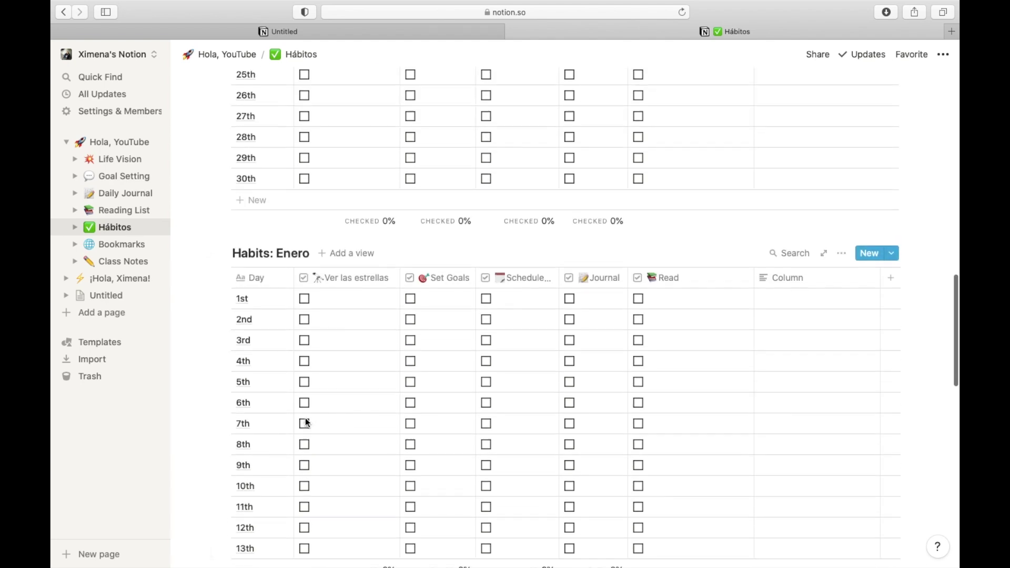
pyautogui.moveTo(224, 256); pyautogui.dragTo(237, 287)
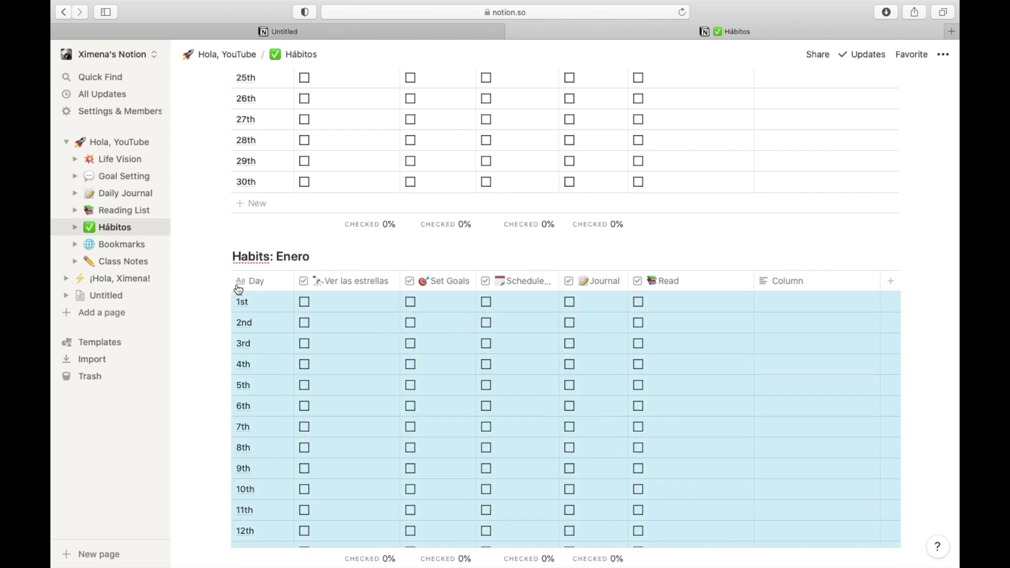
pyautogui.scroll(-3, 238, 289)
pyautogui.scroll(-12, 239, 288)
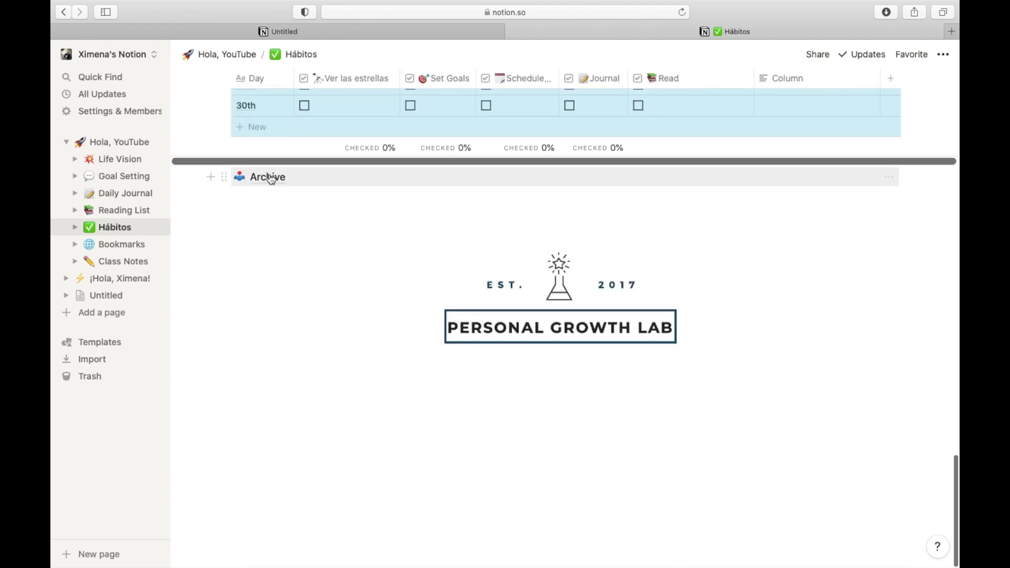
pyautogui.scroll(15, 272, 179)
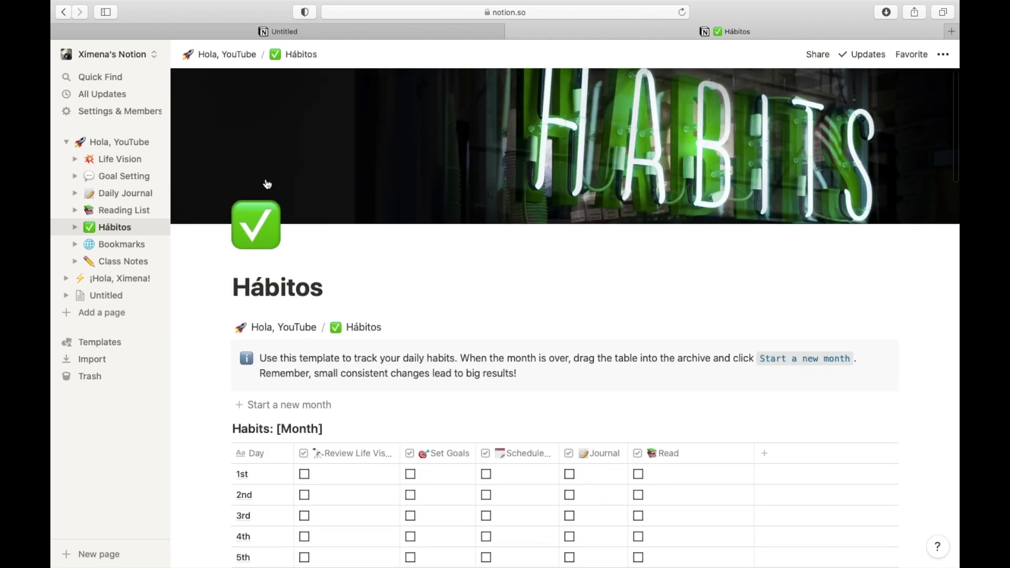
# Open the Class Notes page and add a new entry named Finanzas to its table
pyautogui.click(124, 261)
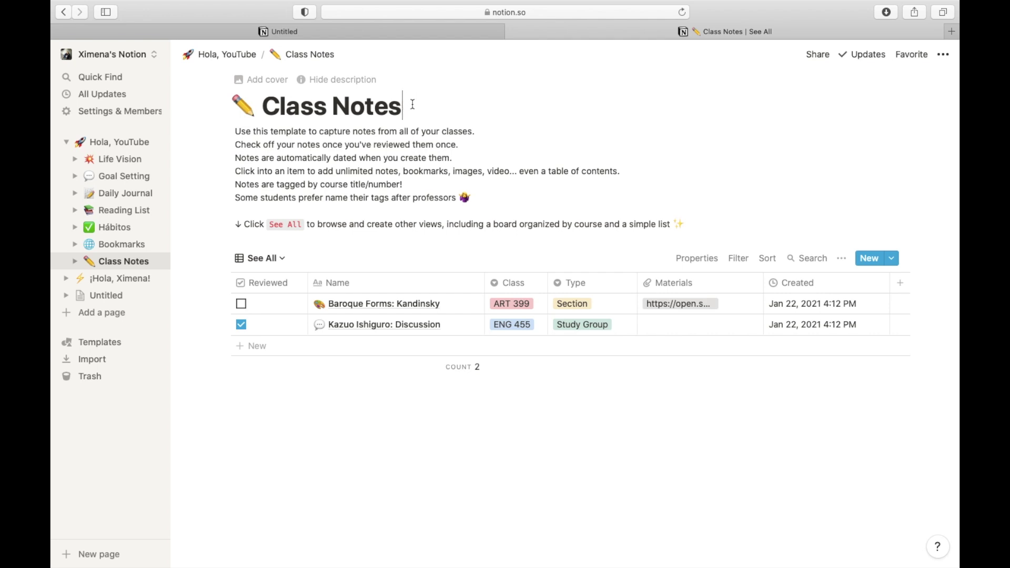
pyautogui.click(247, 347)
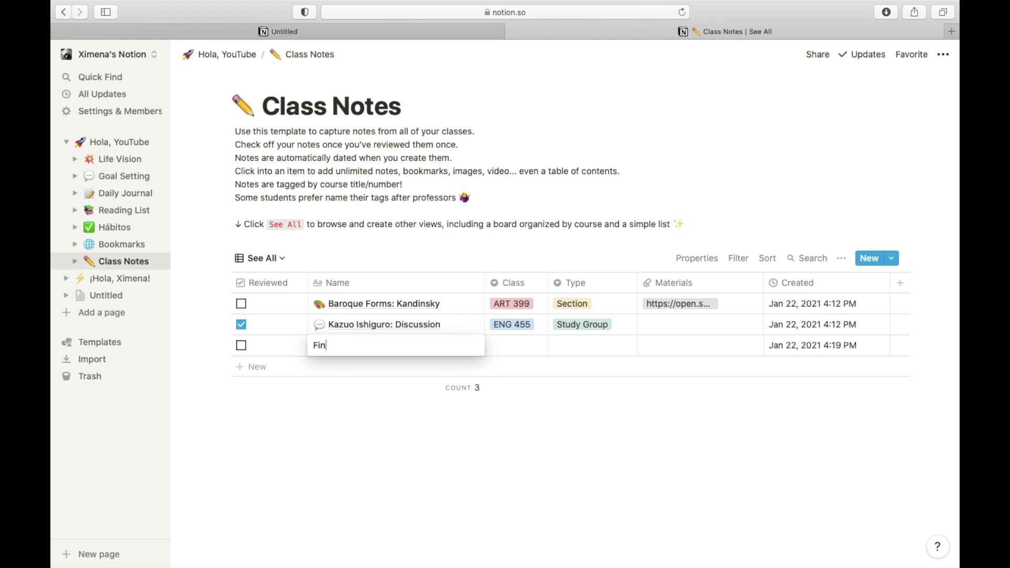
pyautogui.press('Return')
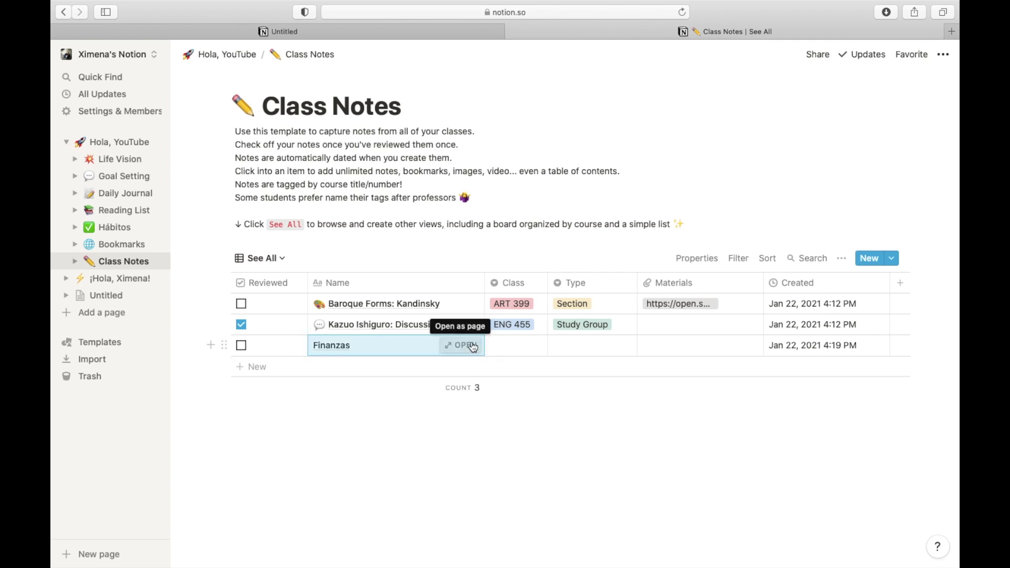
# Open the Finanzas entry and delete the ENG 455 option from its Class property
pyautogui.click(473, 346)
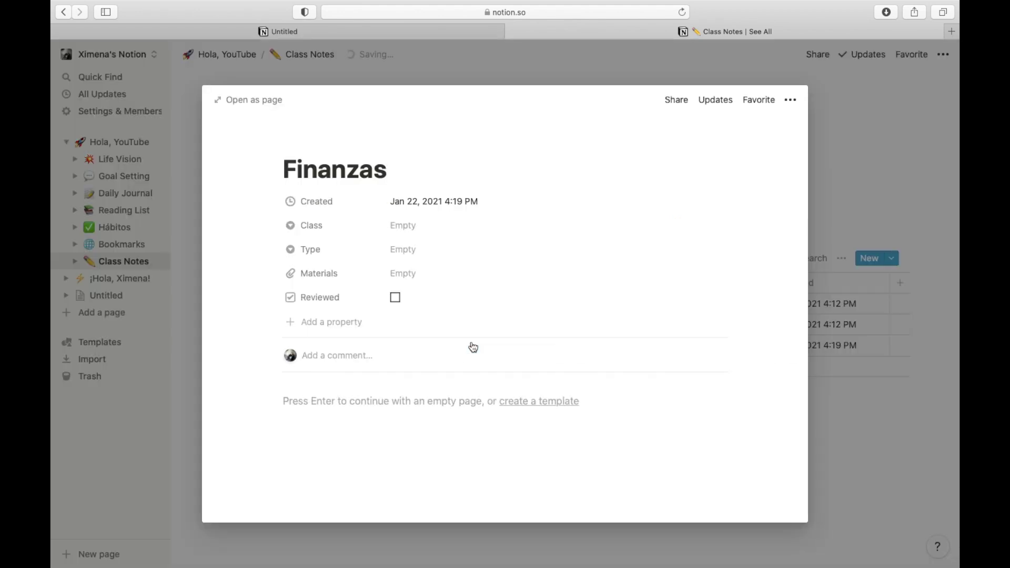
pyautogui.click(418, 233)
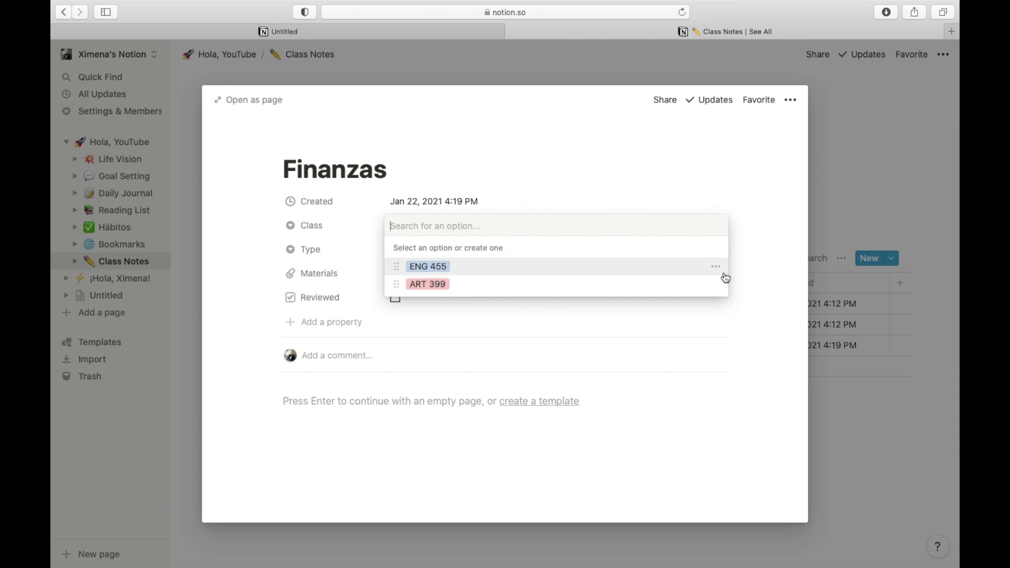
pyautogui.click(716, 267)
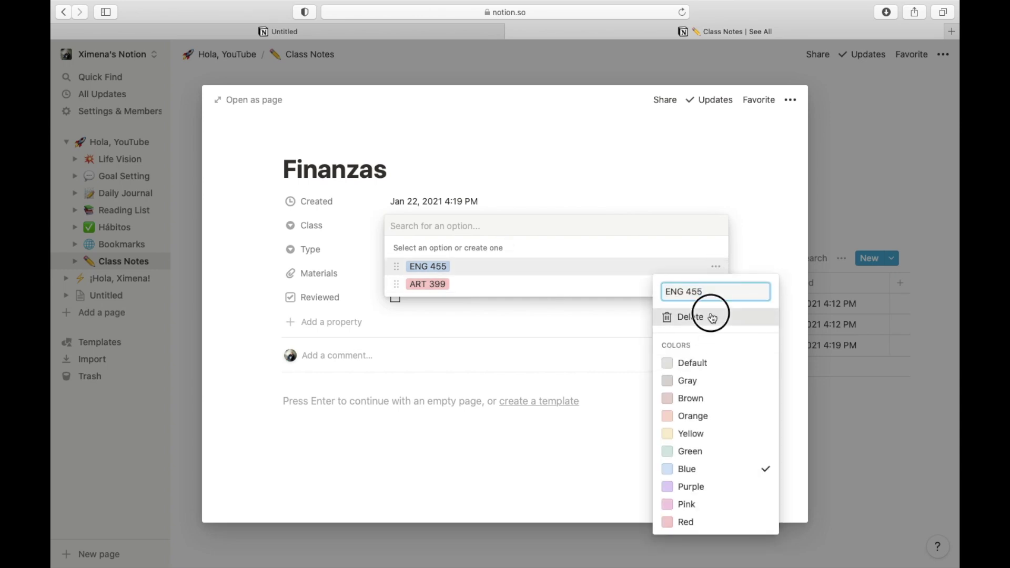
pyautogui.click(705, 317)
pyautogui.click(547, 315)
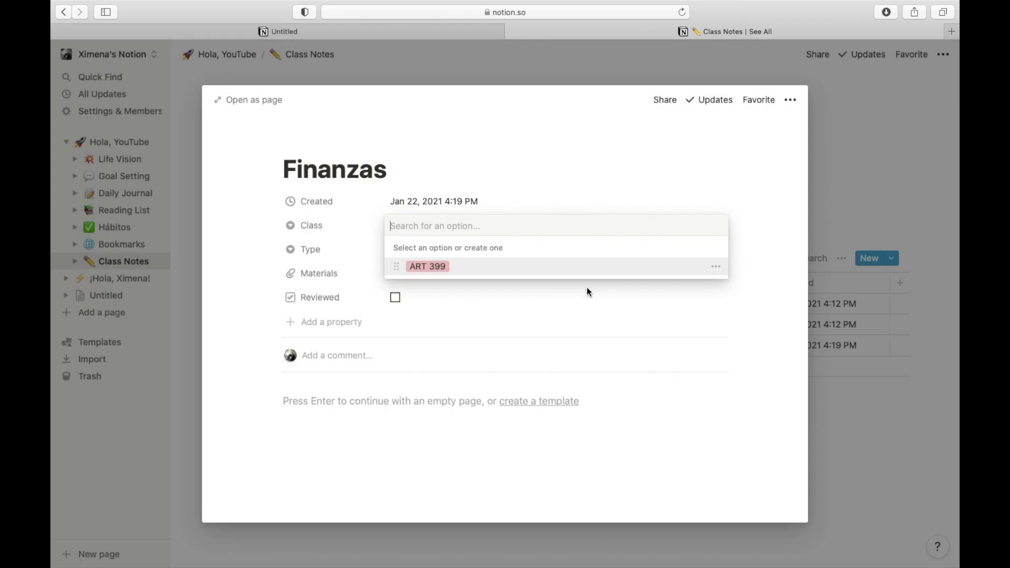
# Delete the ART 399 option from the Class property and assign a new Competencia option to the Finanzas entry
pyautogui.click(717, 267)
pyautogui.click(687, 316)
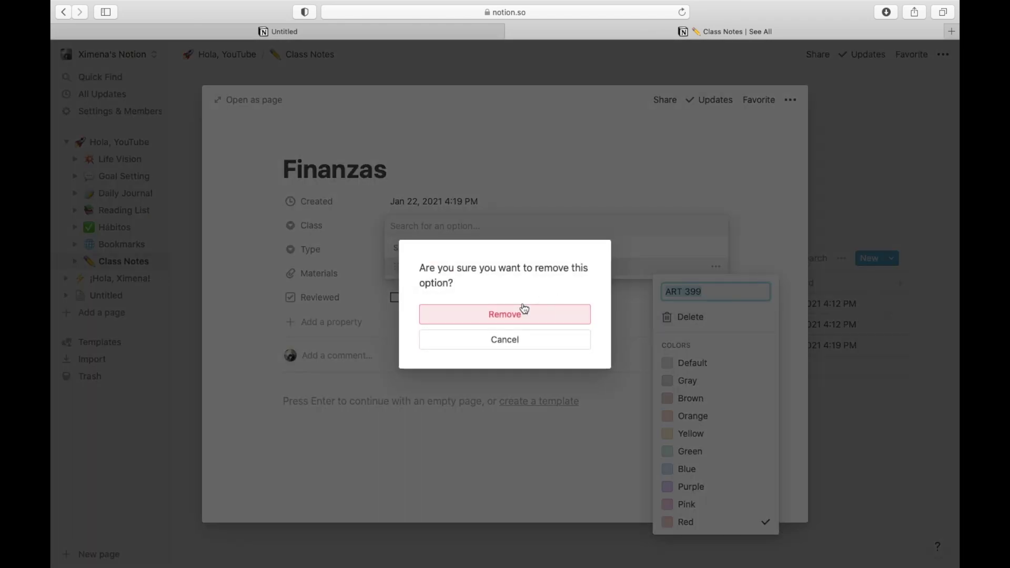
pyautogui.click(530, 315)
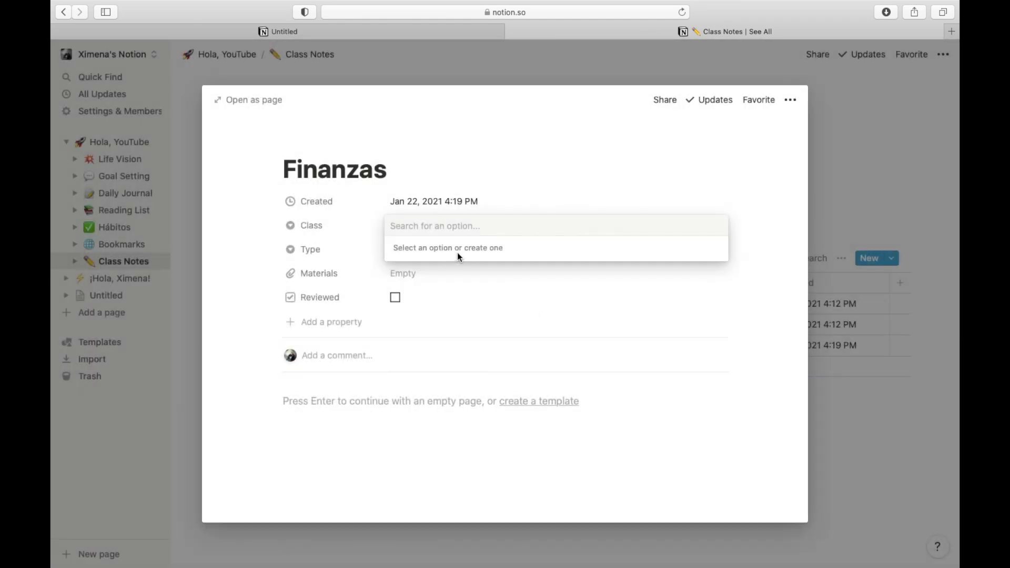
pyautogui.click(446, 225)
pyautogui.write('Competencia')
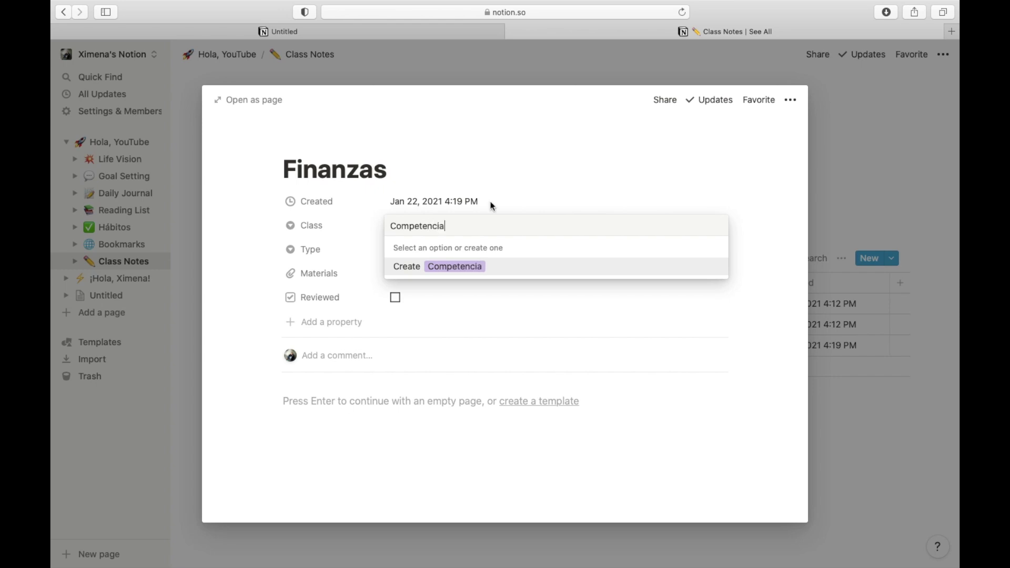
pyautogui.click(474, 270)
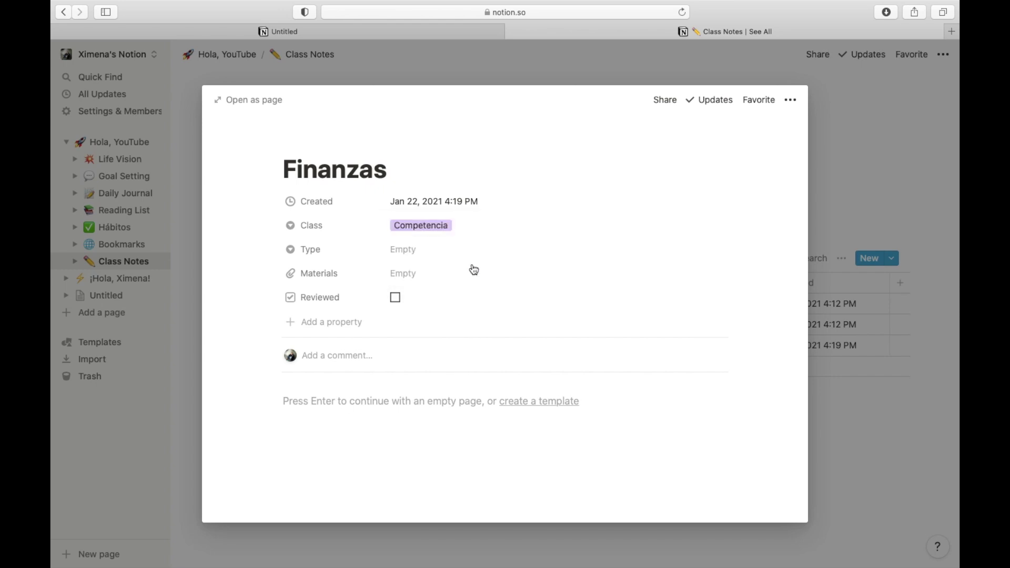
# Create the options Tema and Ejercicio in the Finanzas entry's Type property, with Ejercicio as the assigned value
pyautogui.click(408, 253)
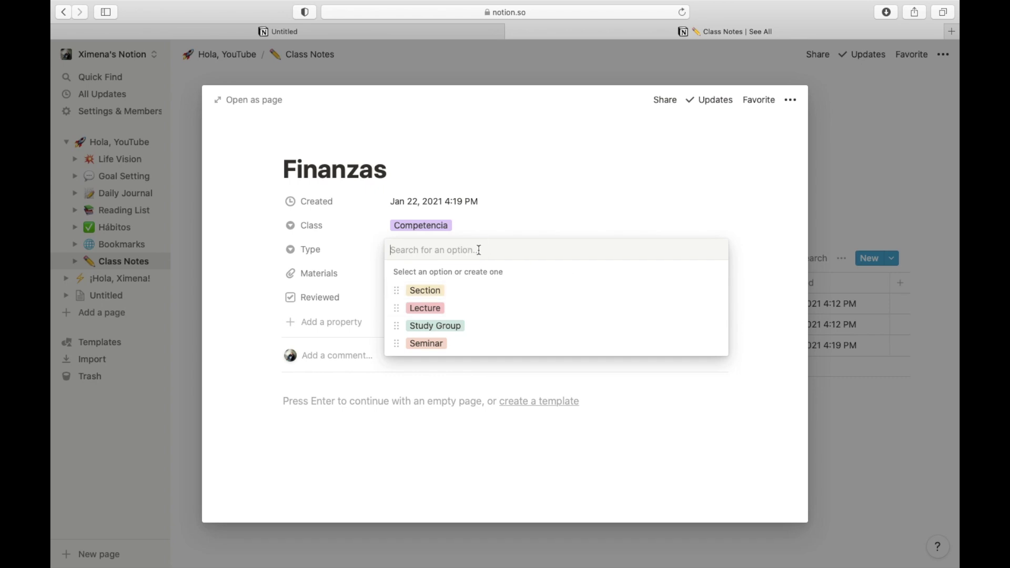
pyautogui.write('Tema')
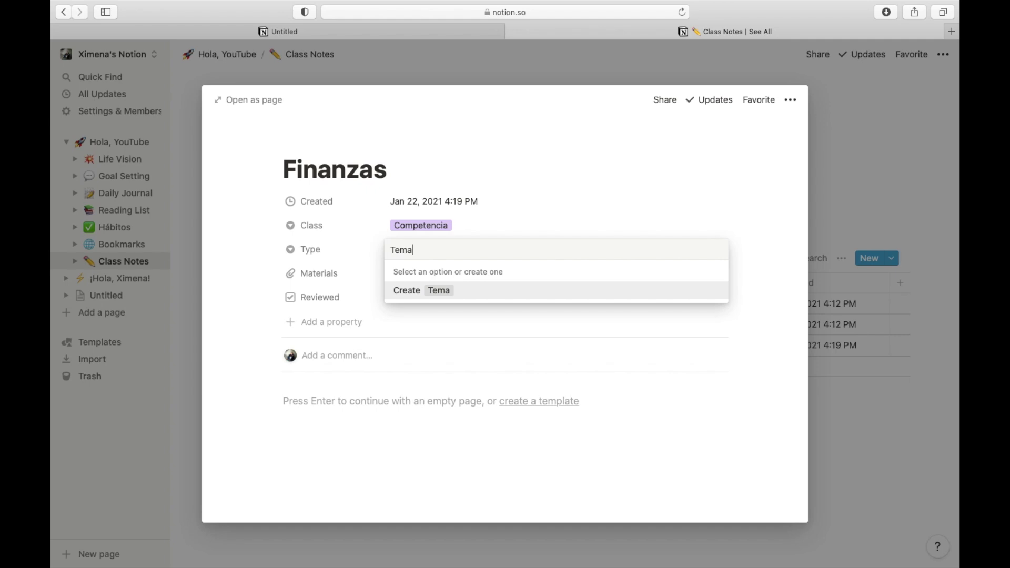
pyautogui.press('Return')
pyautogui.click(444, 251)
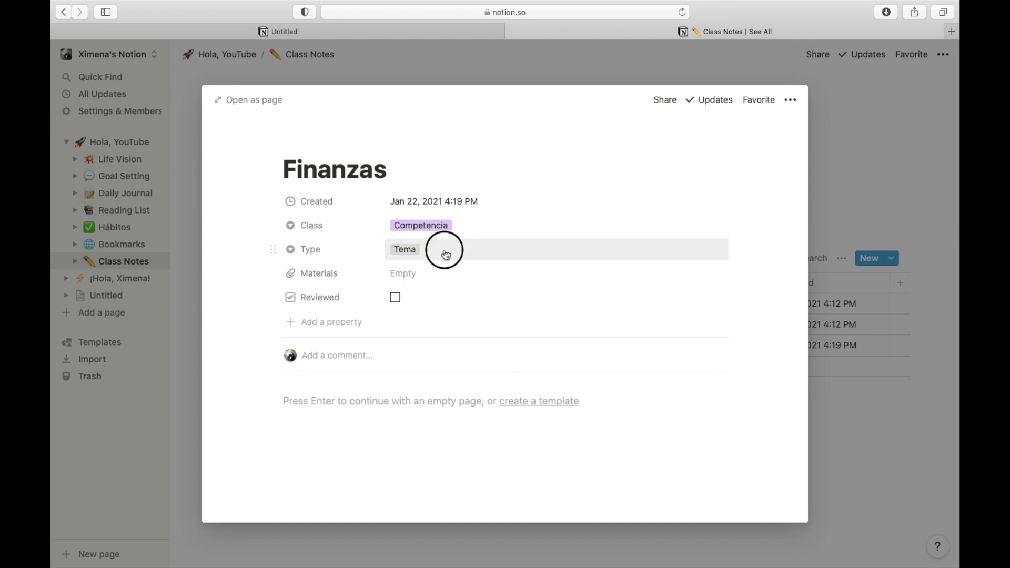
pyautogui.write('Eje')
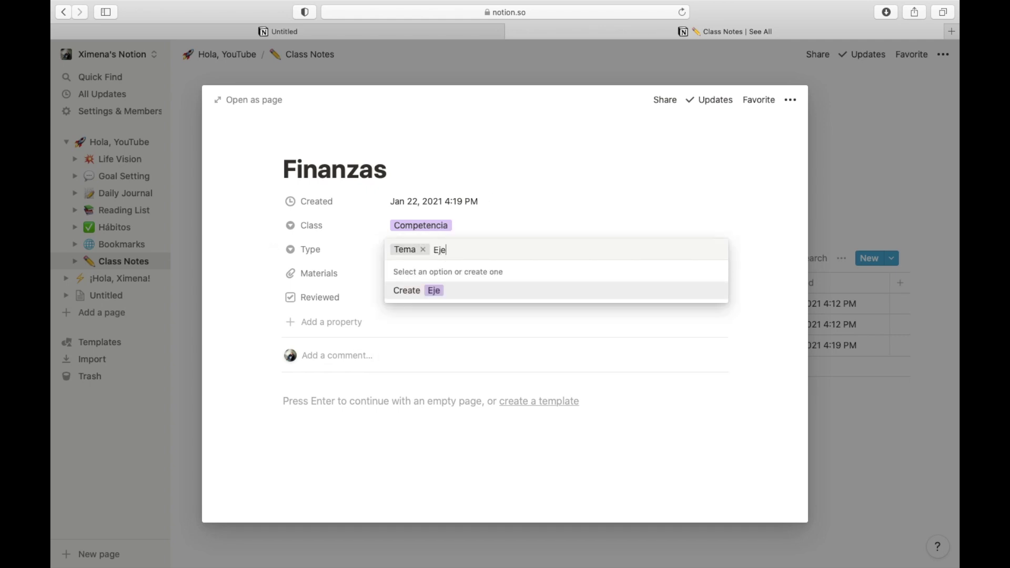
pyautogui.write('rcicio')
pyautogui.press('Return')
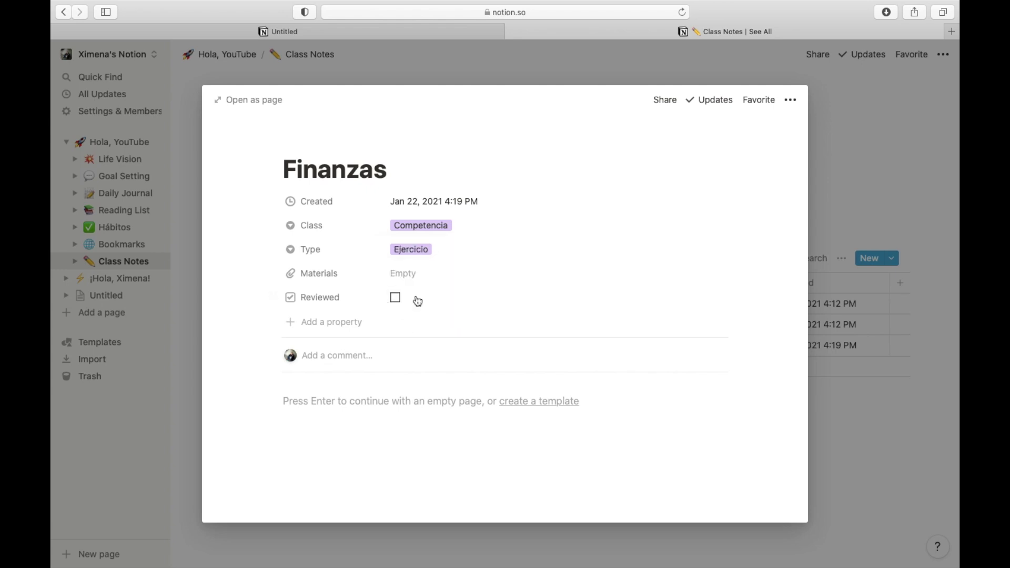
# Start the Finanzas entry's body as an empty page, browse the available block types and insert a toggle list
pyautogui.scroll(-2, 374, 381)
pyautogui.click(330, 337)
pyautogui.press('Return')
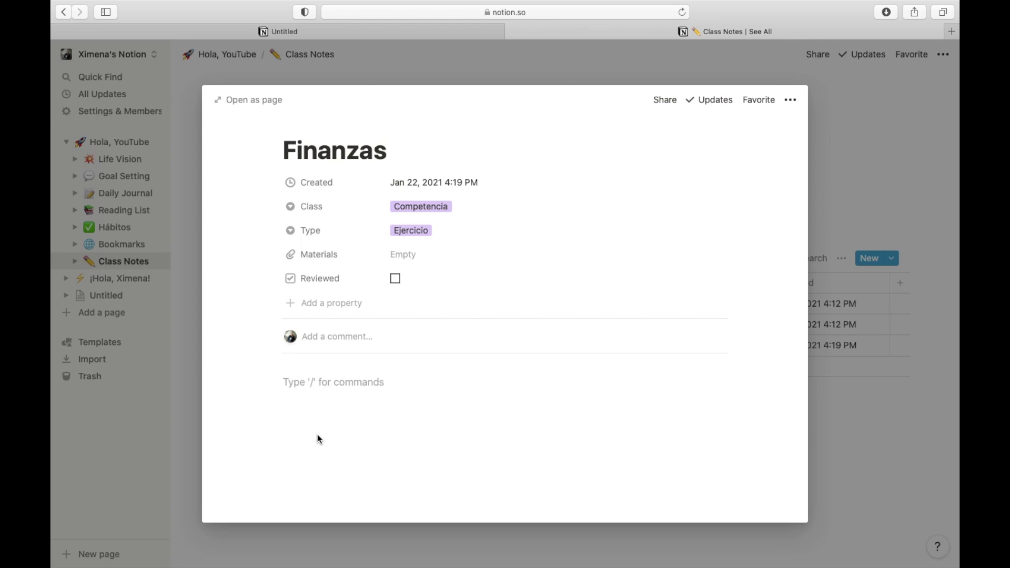
pyautogui.write('/')
pyautogui.scroll(1, 392, 245)
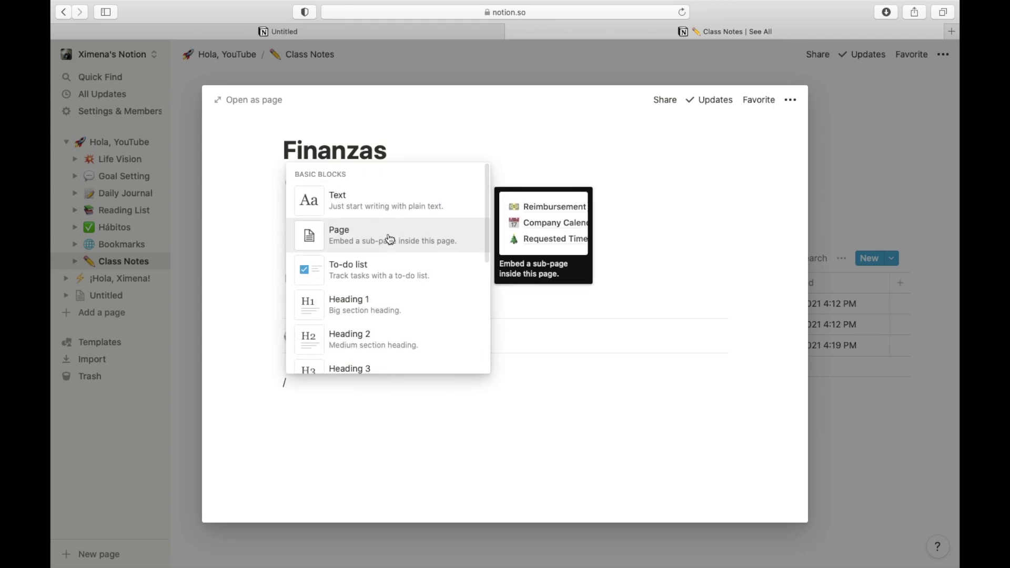
pyautogui.scroll(-5, 371, 297)
pyautogui.scroll(5, 373, 306)
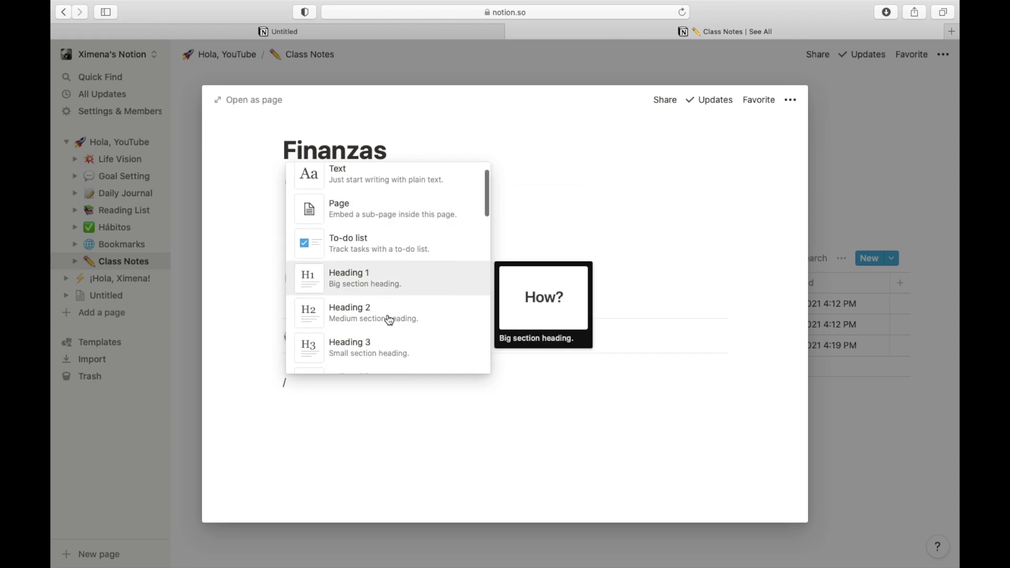
pyautogui.scroll(-3, 388, 320)
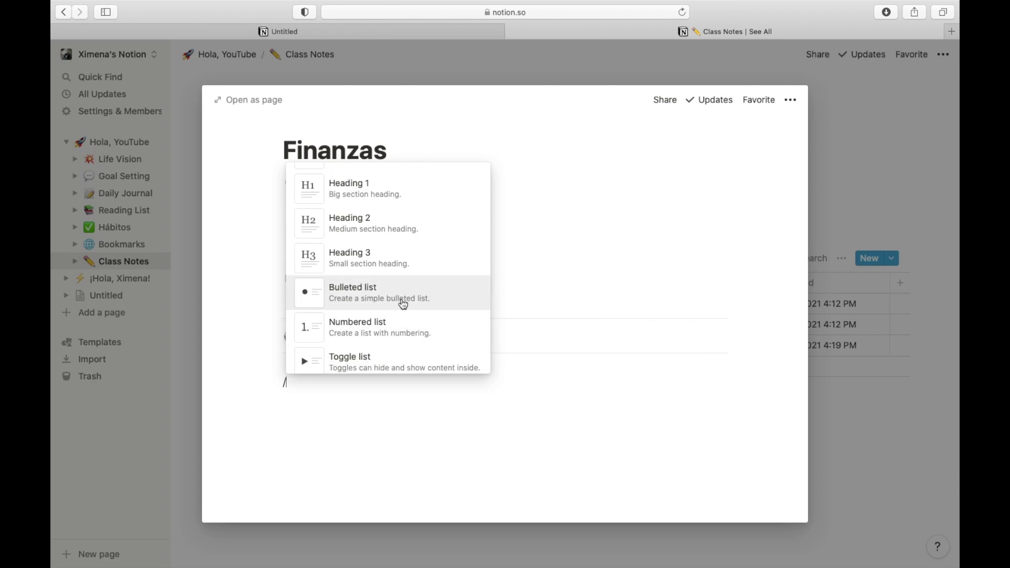
pyautogui.scroll(-2, 402, 300)
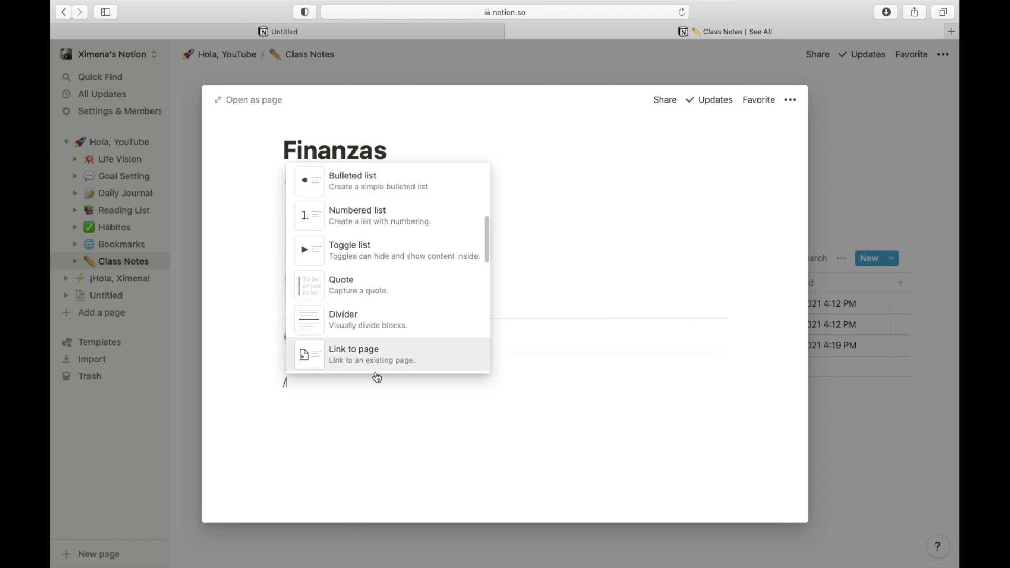
pyautogui.click(370, 245)
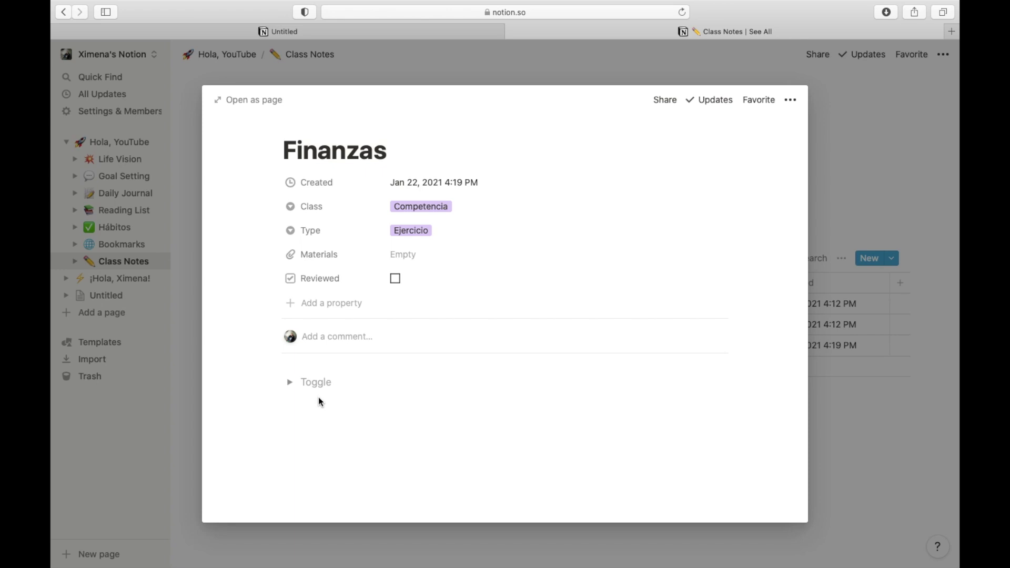
# Name the toggle Interés, add an empty toggle below it and expand Interés
pyautogui.write('Interés')
pyautogui.press('Return')
pyautogui.click(290, 383)
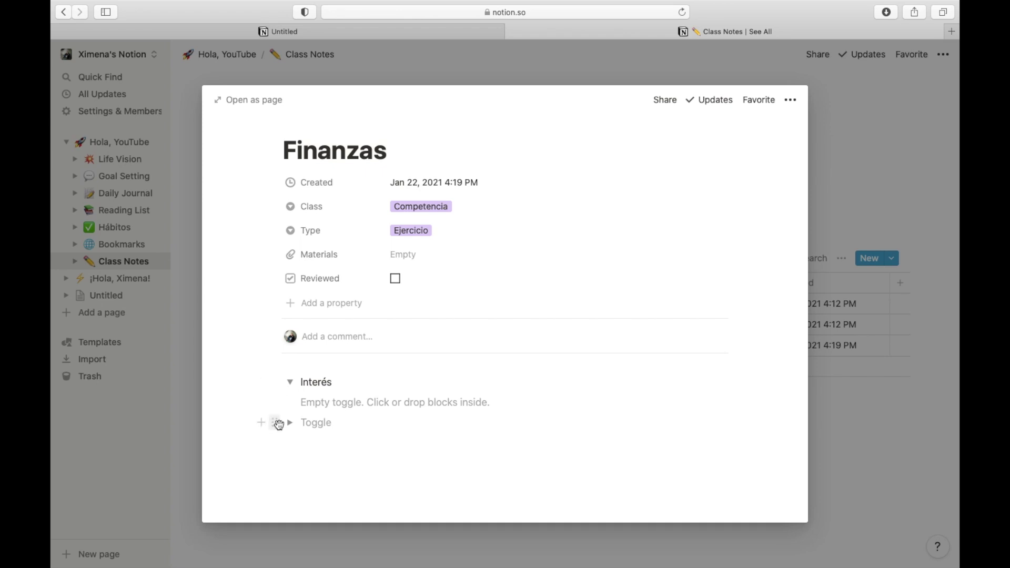
# Nest the empty toggle inside the Interés toggle and move it back out
pyautogui.moveTo(276, 423); pyautogui.dragTo(303, 387)
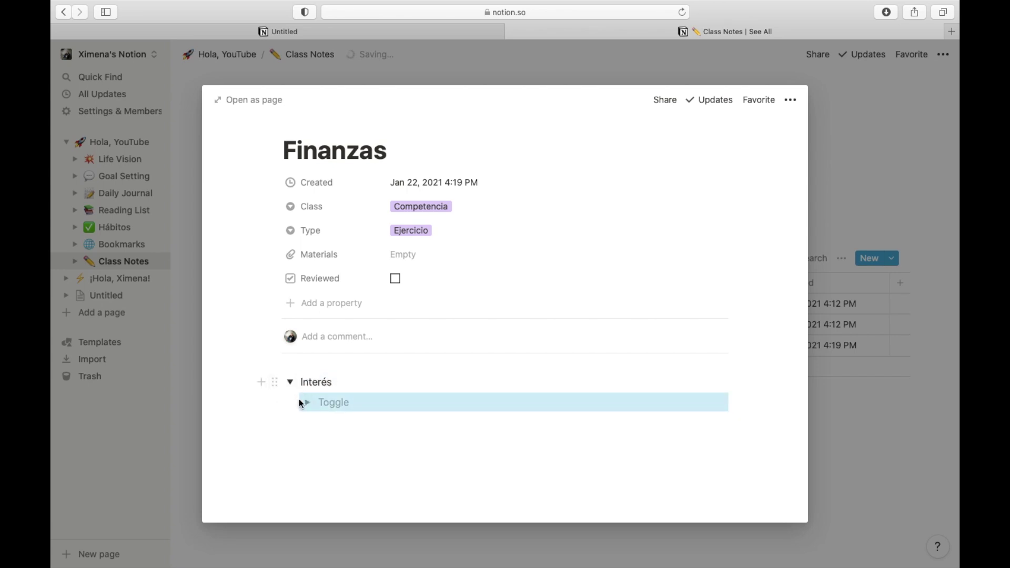
pyautogui.click(345, 442)
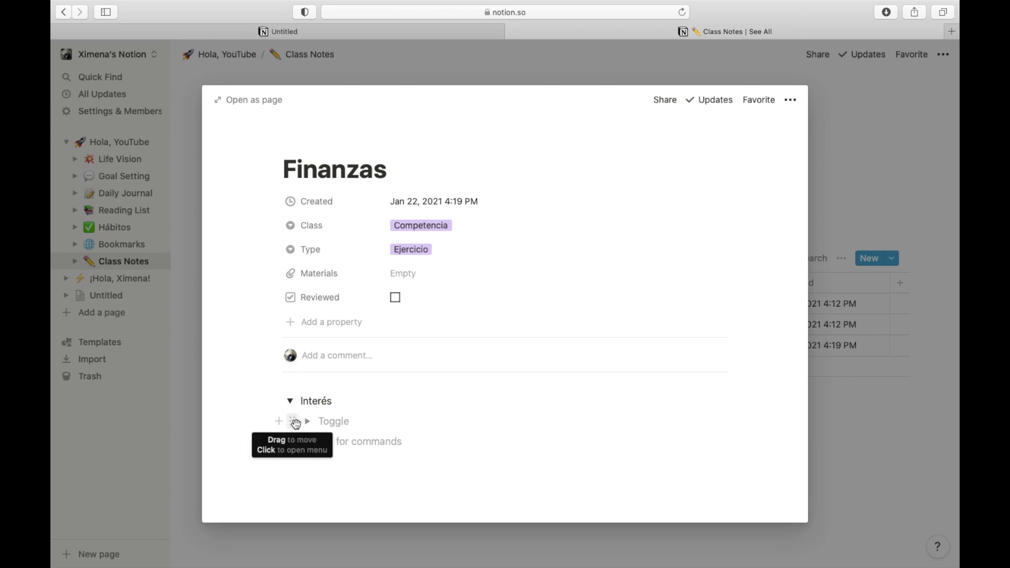
pyautogui.moveTo(296, 423); pyautogui.dragTo(289, 404)
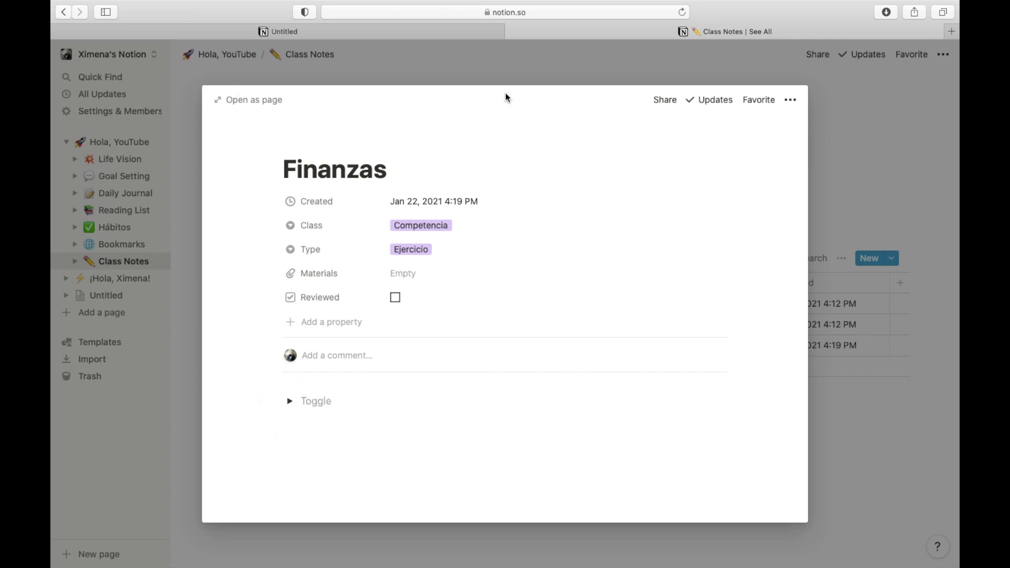
# Close the Finanzas entry and move the Baroque Forms: Kandinsky row below Kazuo Ishiguro: Discussion in the table
pyautogui.click(902, 361)
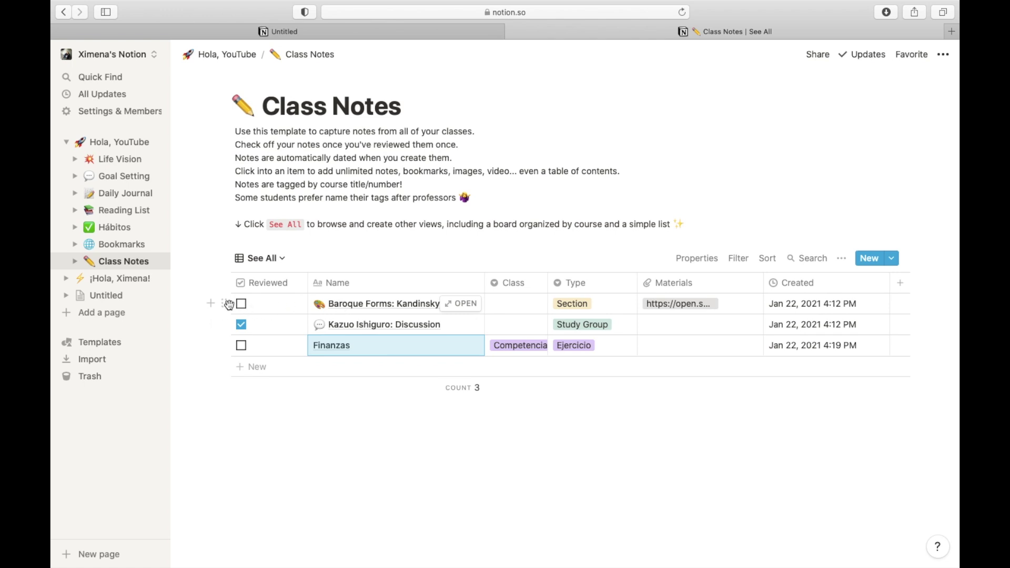
pyautogui.moveTo(225, 304); pyautogui.dragTo(230, 332)
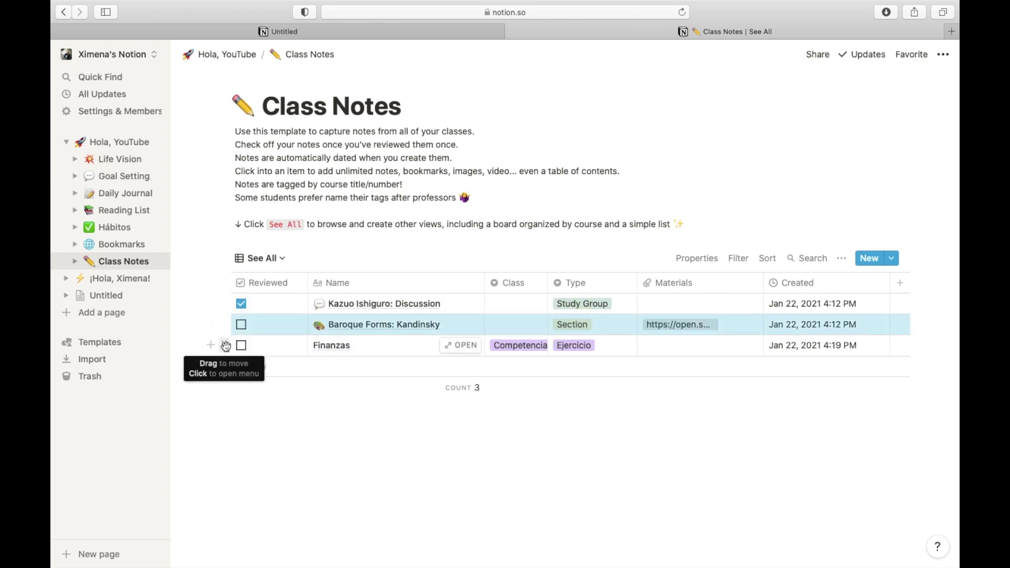
pyautogui.click(226, 347)
pyautogui.moveTo(226, 346)
pyautogui.mouseDown()
pyautogui.moveTo(226, 311)
pyautogui.moveTo(228, 339)
pyautogui.mouseUp()
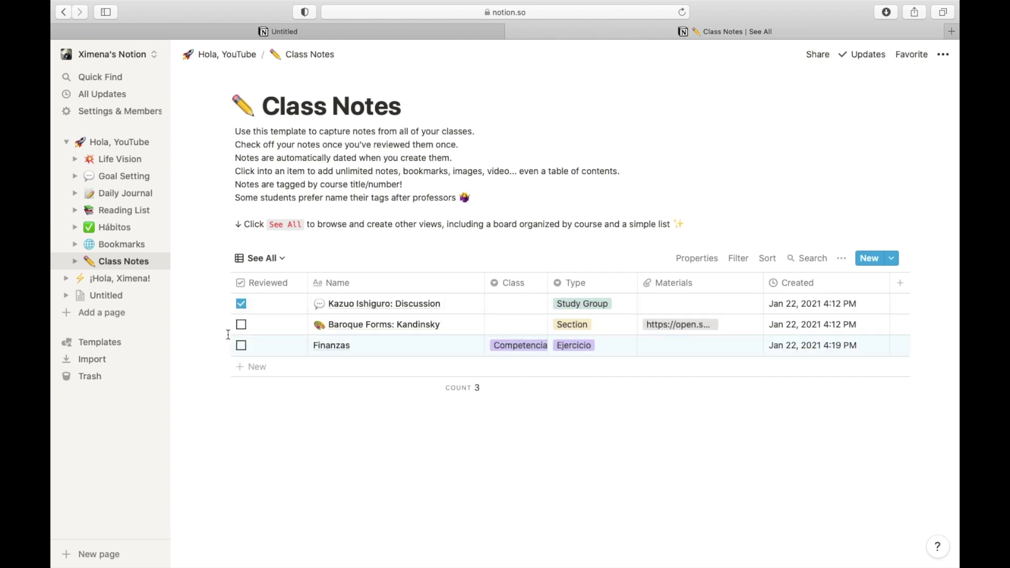
# Open the option settings of the table's Type column and delete the Section option
pyautogui.click(589, 286)
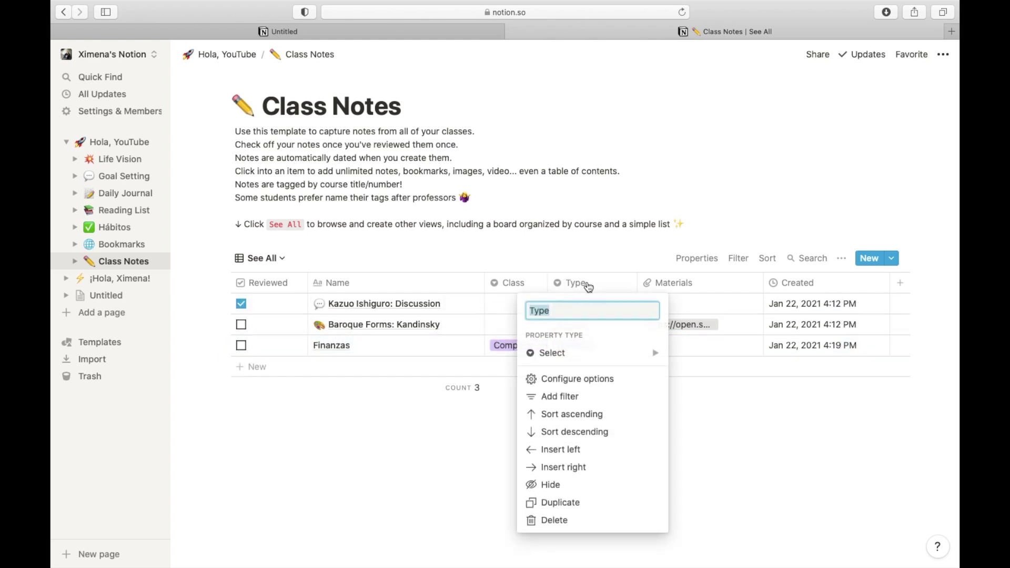
pyautogui.click(611, 380)
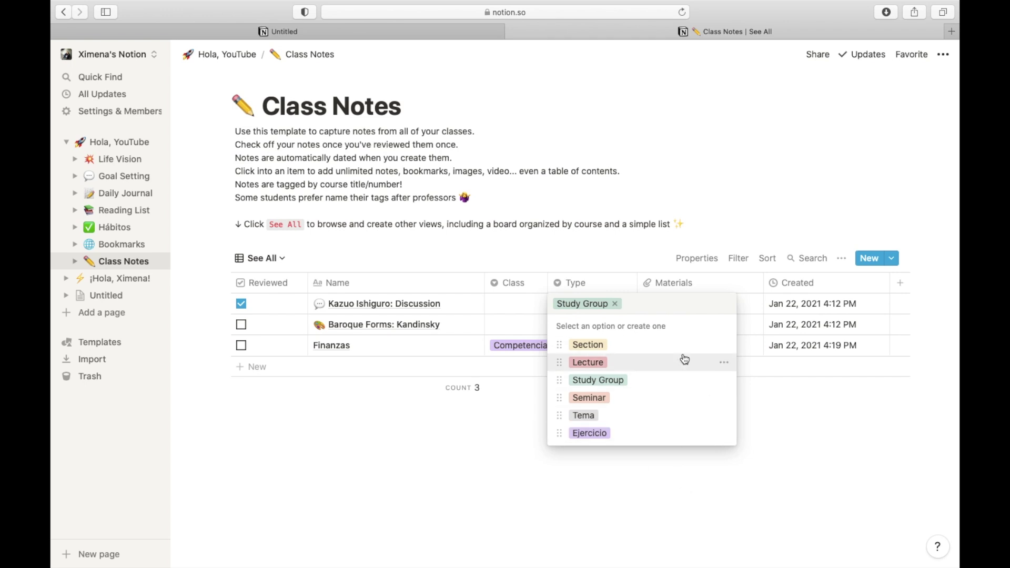
pyautogui.click(724, 345)
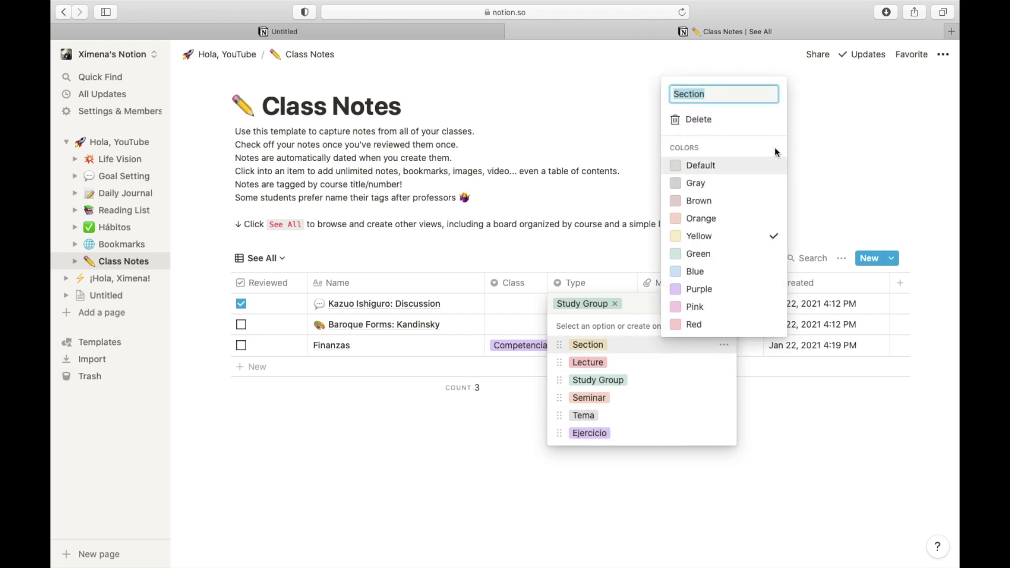
pyautogui.click(747, 120)
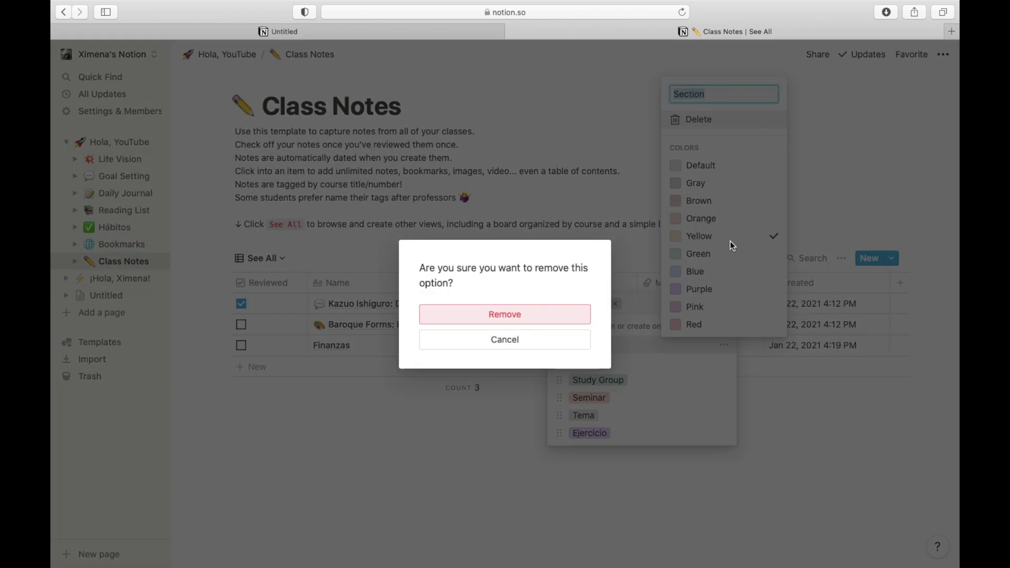
pyautogui.click(541, 320)
# Delete the Tema and Lecture options from the Type column and close its option list
pyautogui.click(724, 398)
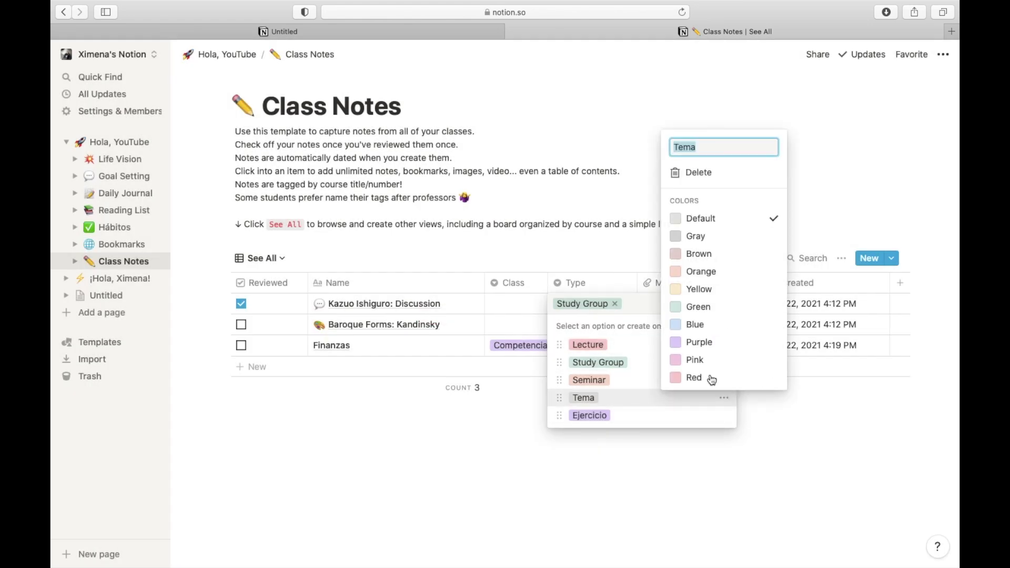
pyautogui.click(747, 166)
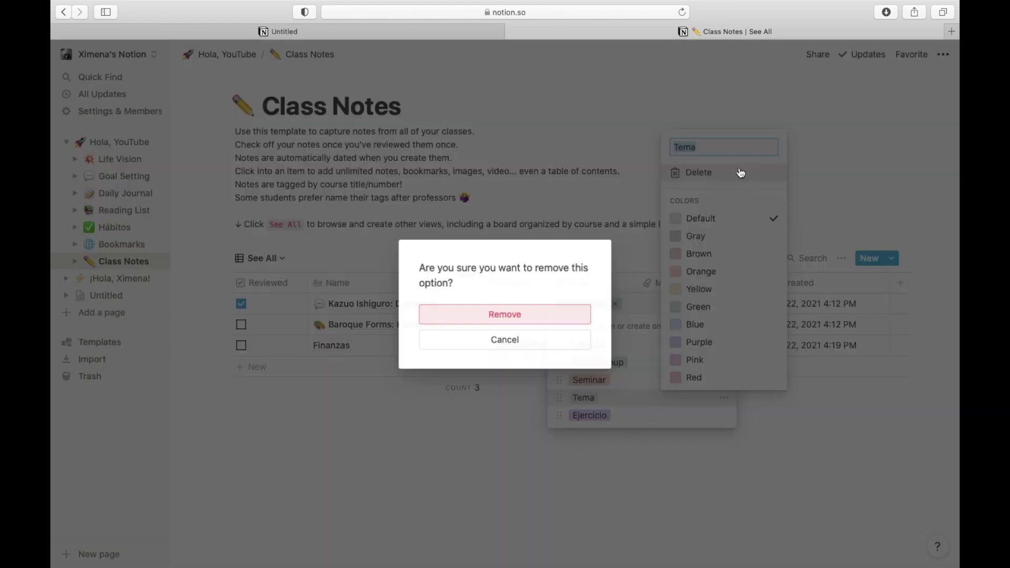
pyautogui.click(538, 315)
pyautogui.click(724, 345)
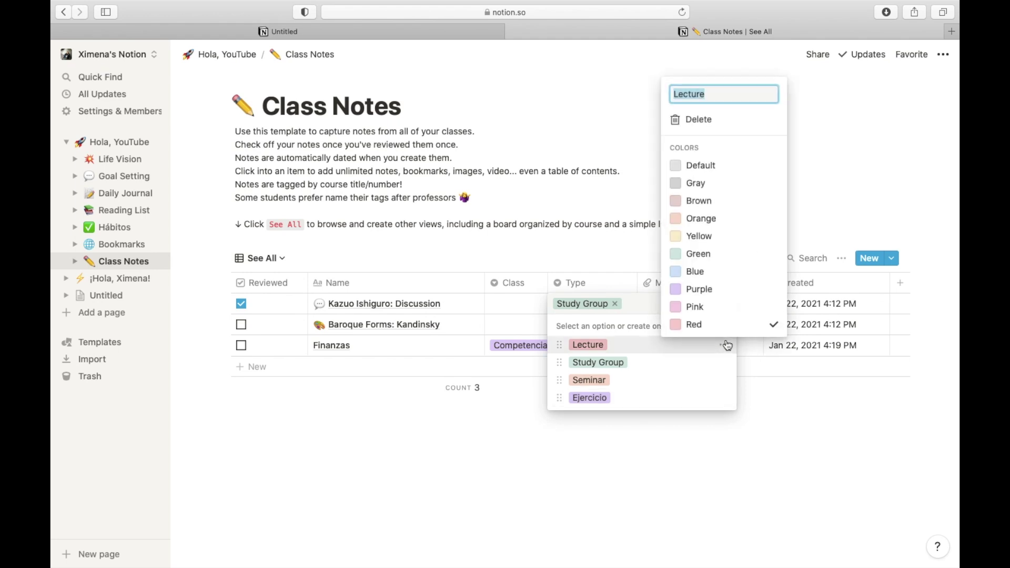
pyautogui.click(725, 121)
pyautogui.click(548, 314)
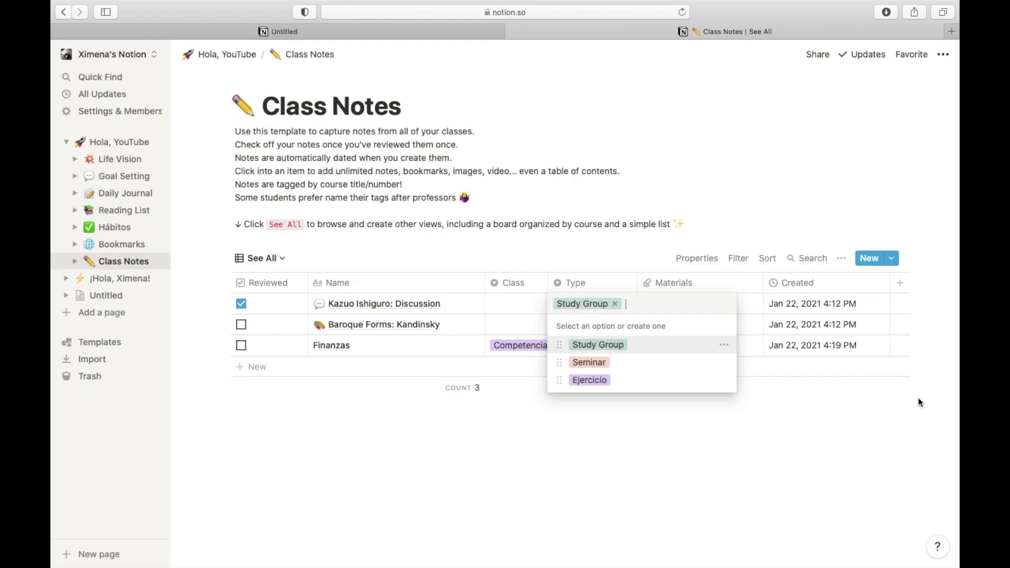
pyautogui.click(902, 276)
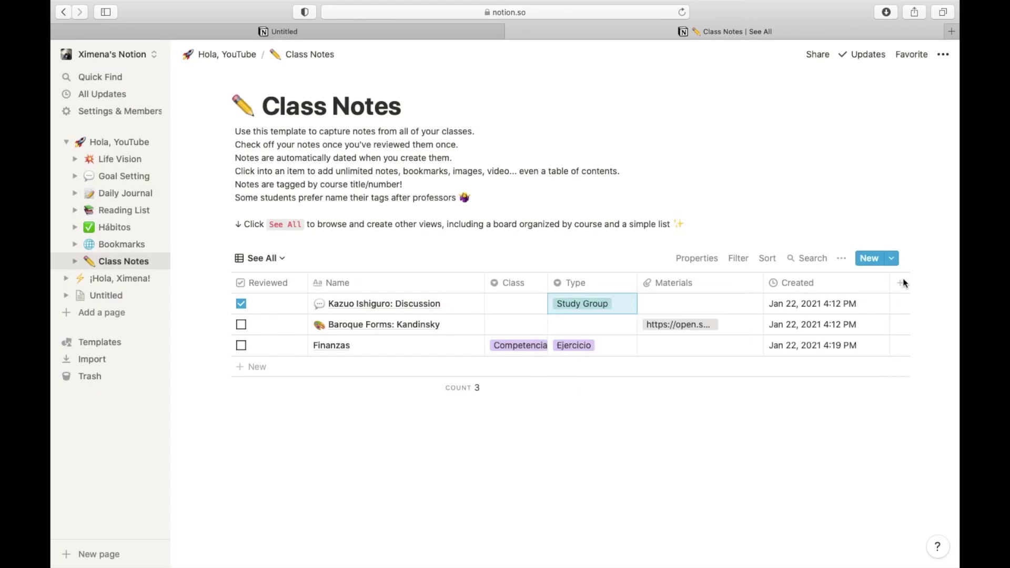
# Add a text column named Parcial at the end of the Class Notes table, reviewing the available property types before closing its settings
pyautogui.click(900, 283)
pyautogui.click(864, 315)
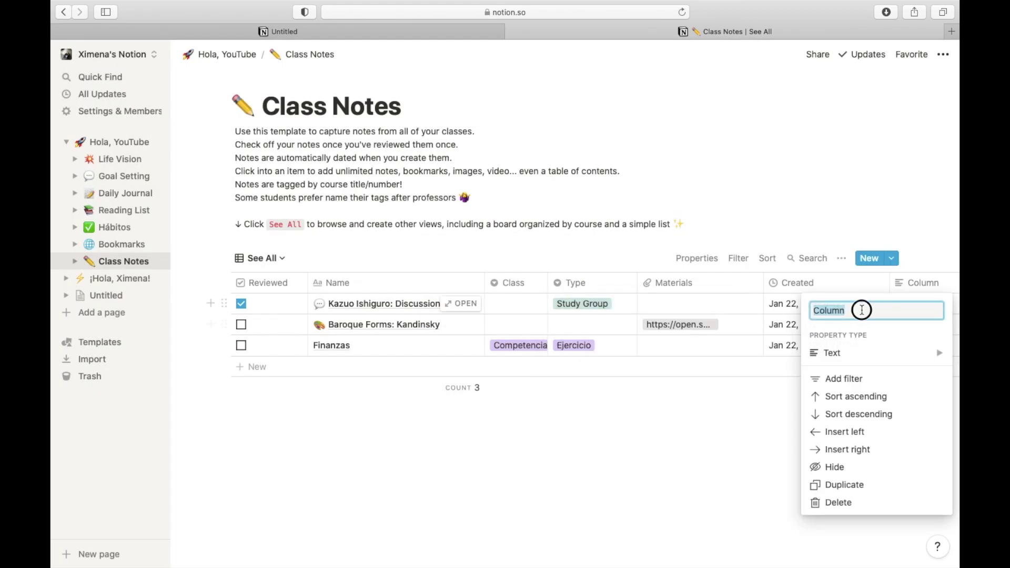
pyautogui.press('BackSpace')
pyautogui.press('BackSpace')
pyautogui.press('BackSpace')
pyautogui.press('BackSpace')
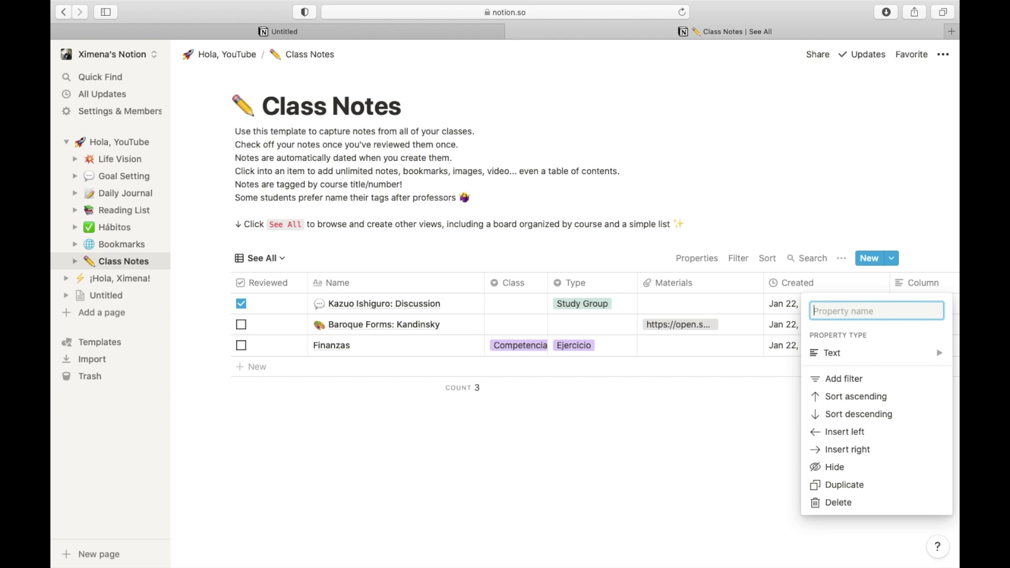
pyautogui.write('Parcial')
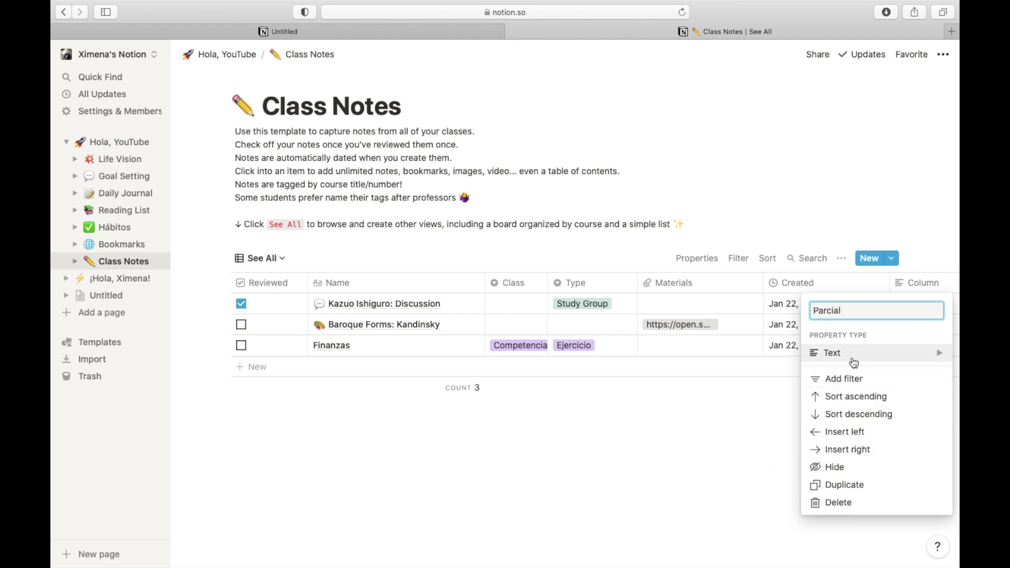
pyautogui.moveTo(855, 364)
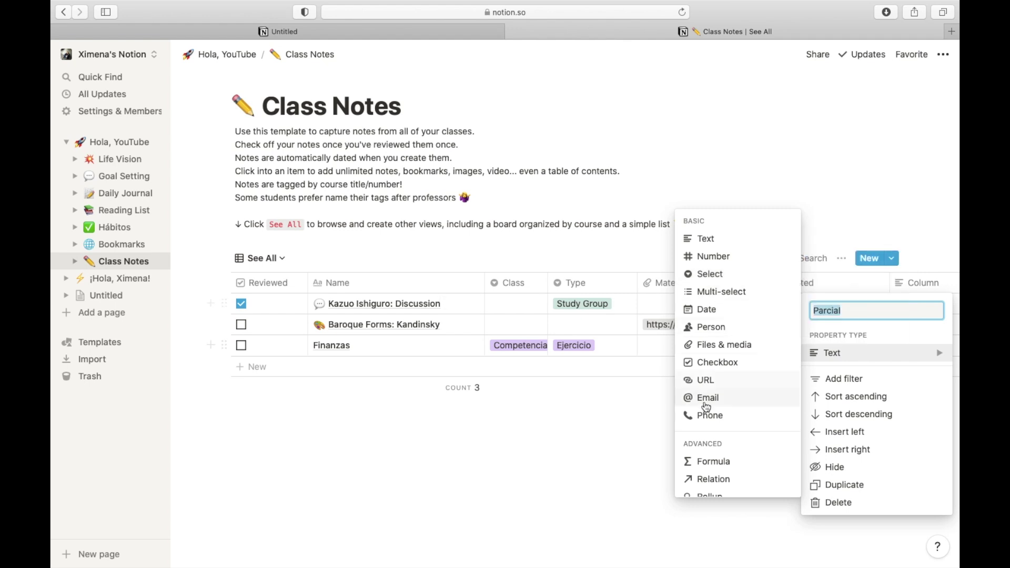
pyautogui.scroll(-2, 696, 432)
pyautogui.scroll(-1, 697, 428)
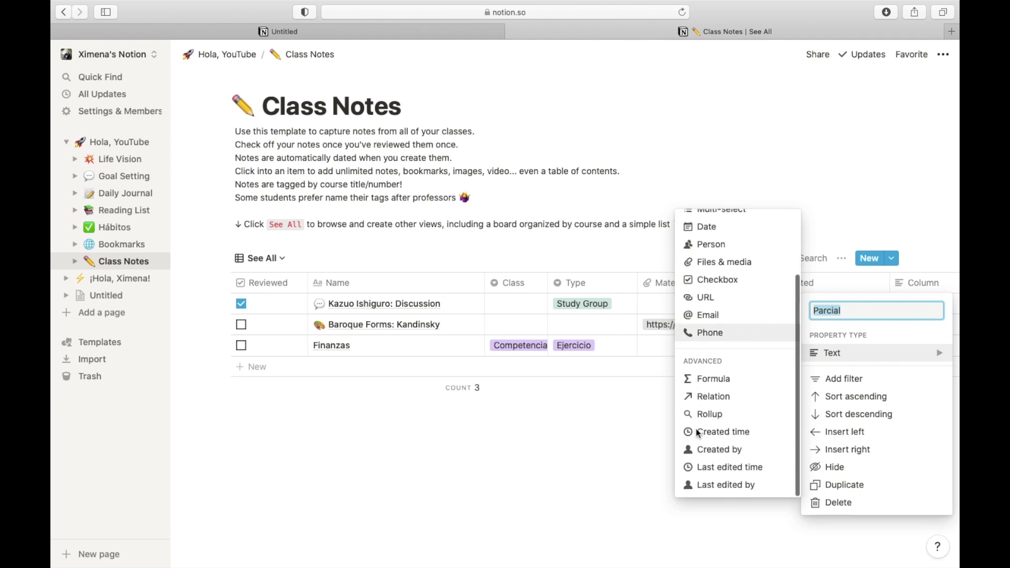
pyautogui.click(511, 534)
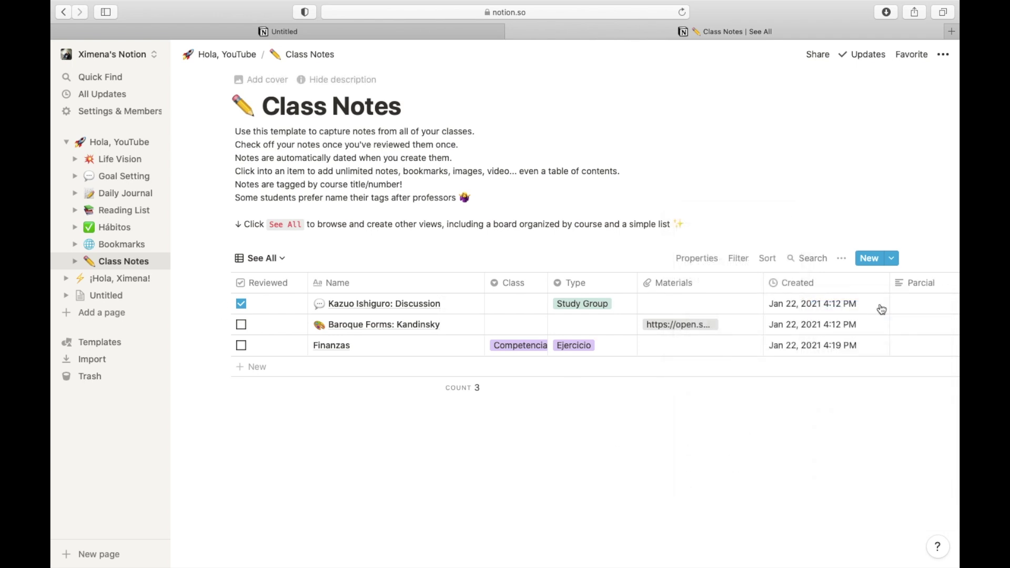
# Return to the Hola, YouTube page and look over its sections and linked pages
pyautogui.press('super+bracketleft')
pyautogui.scroll(-5, 316, 460)
pyautogui.scroll(4, 317, 460)
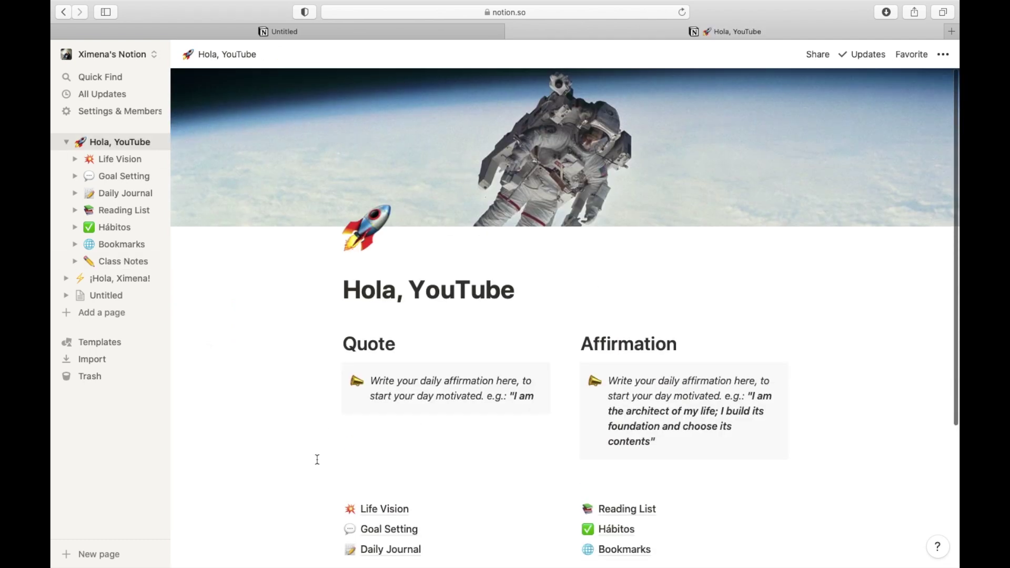
pyautogui.scroll(-4, 318, 460)
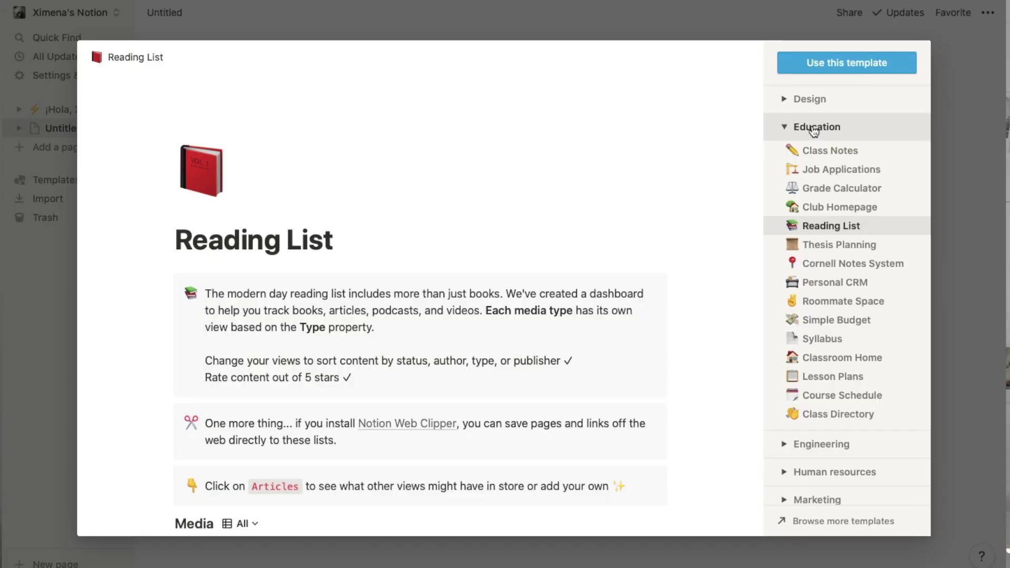
# Look through the Reading List template preview and open the preview of the Class Notes template from the Education category
pyautogui.scroll(-10, 555, 314)
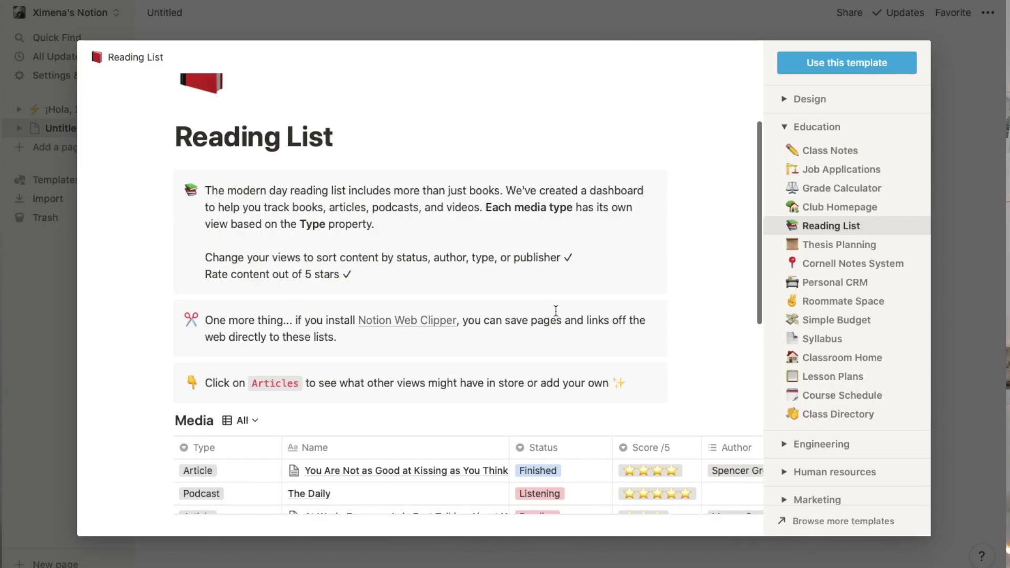
pyautogui.scroll(-2, 556, 315)
pyautogui.scroll(5, 556, 314)
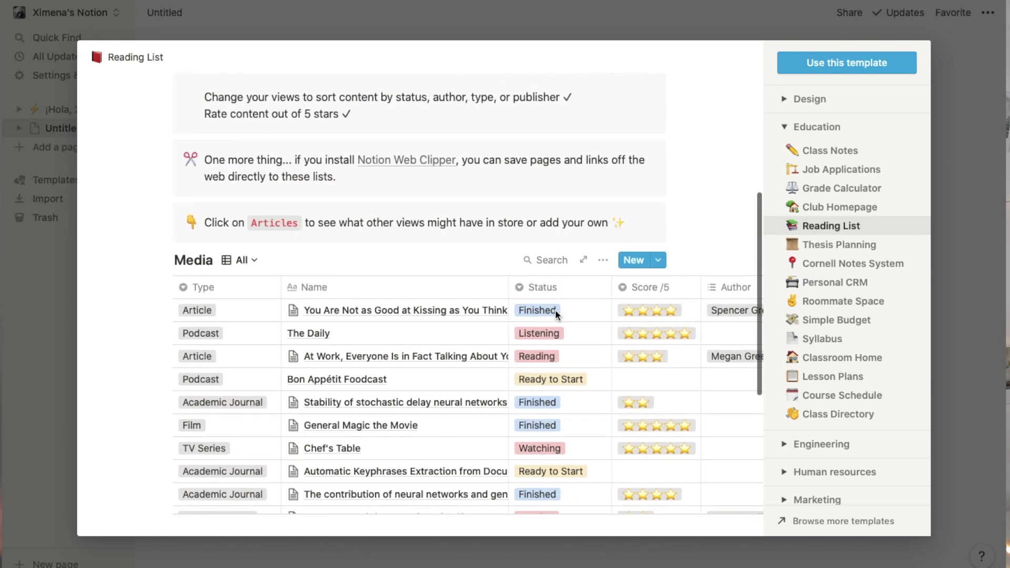
pyautogui.click(834, 154)
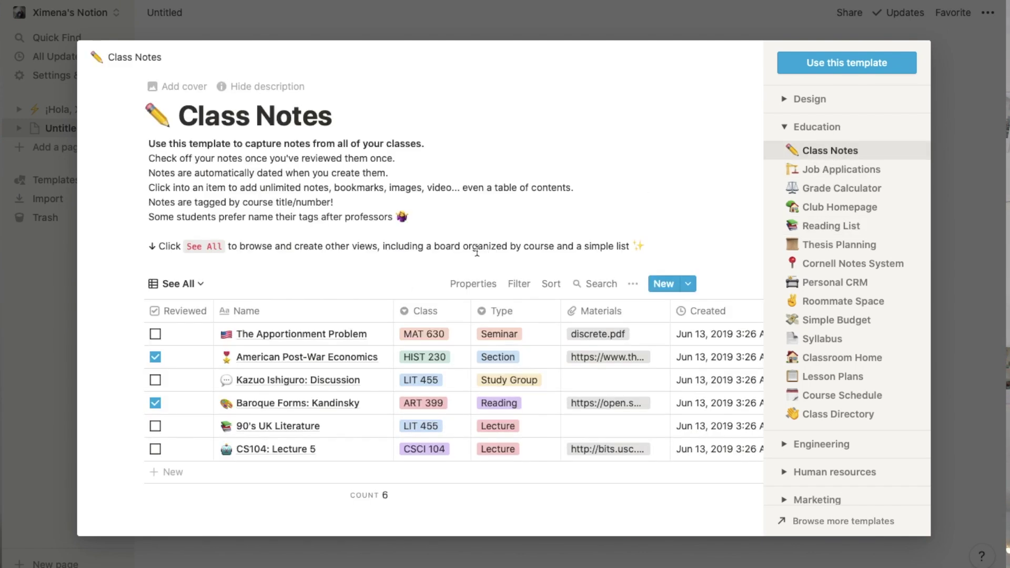
pyautogui.scroll(-3, 393, 358)
pyautogui.scroll(3, 392, 358)
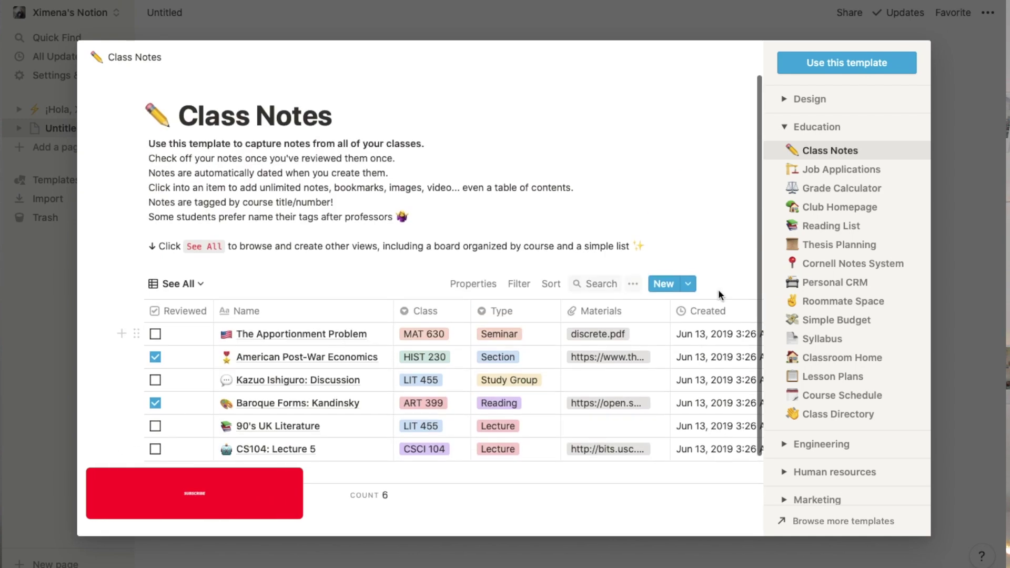